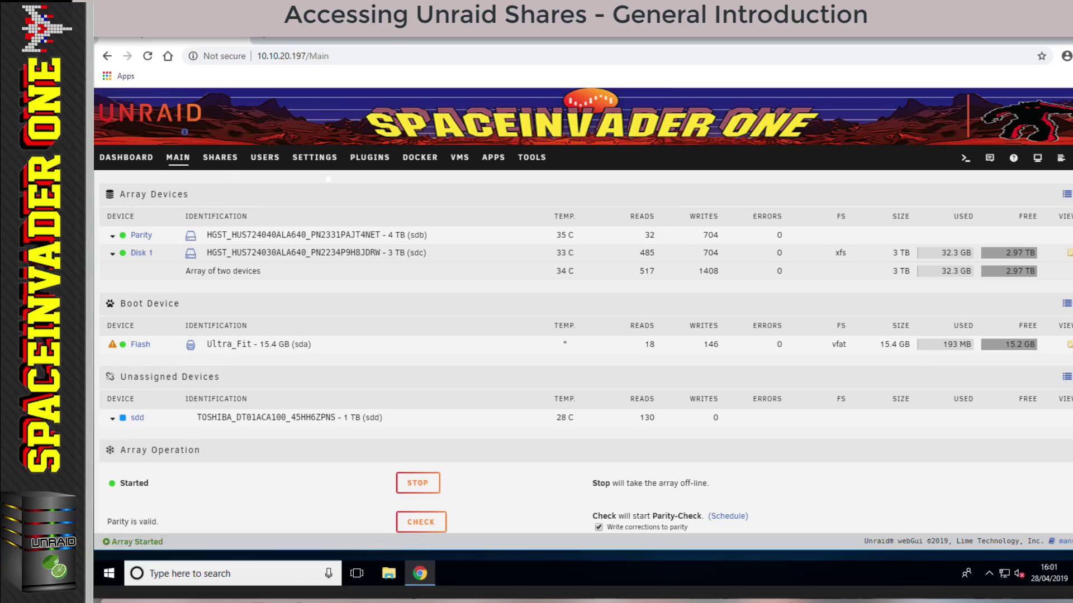
Review the SMB network service settings of the Unraid server.
click(315, 158)
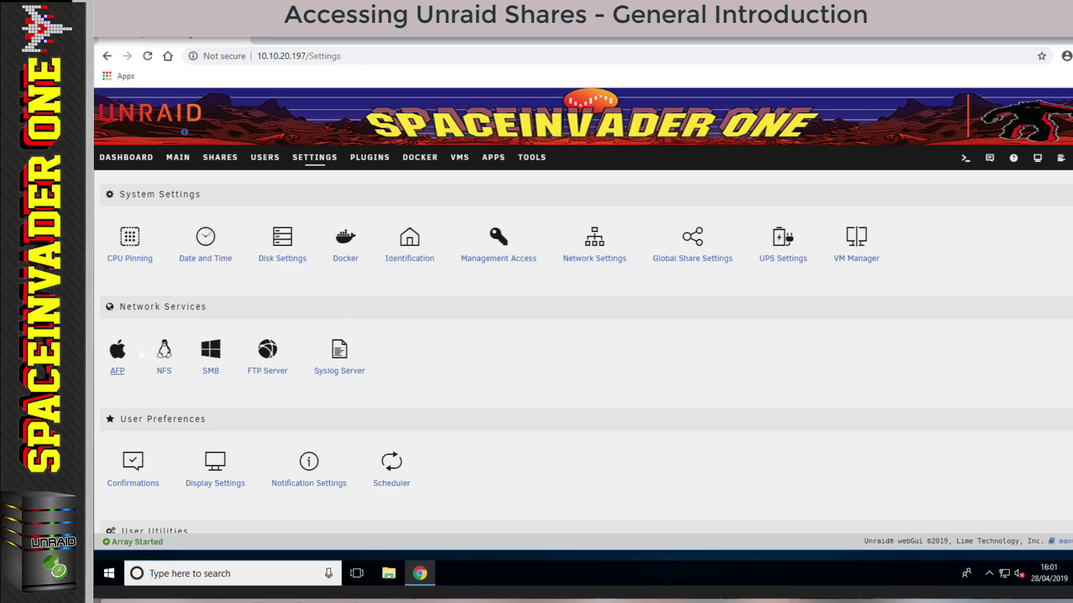
click(217, 381)
click(211, 355)
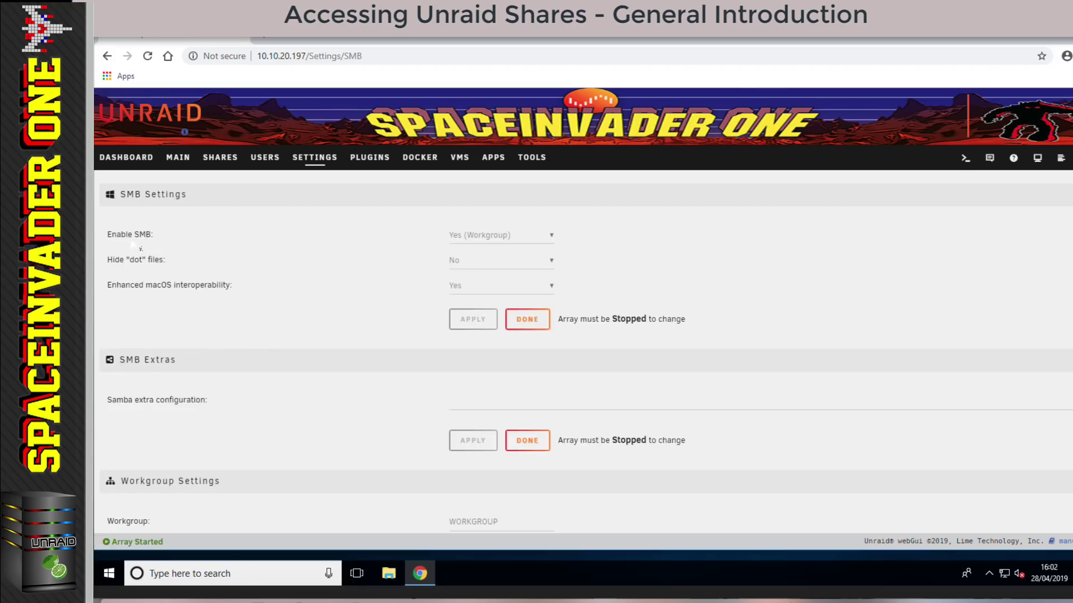
key(alt+Left)
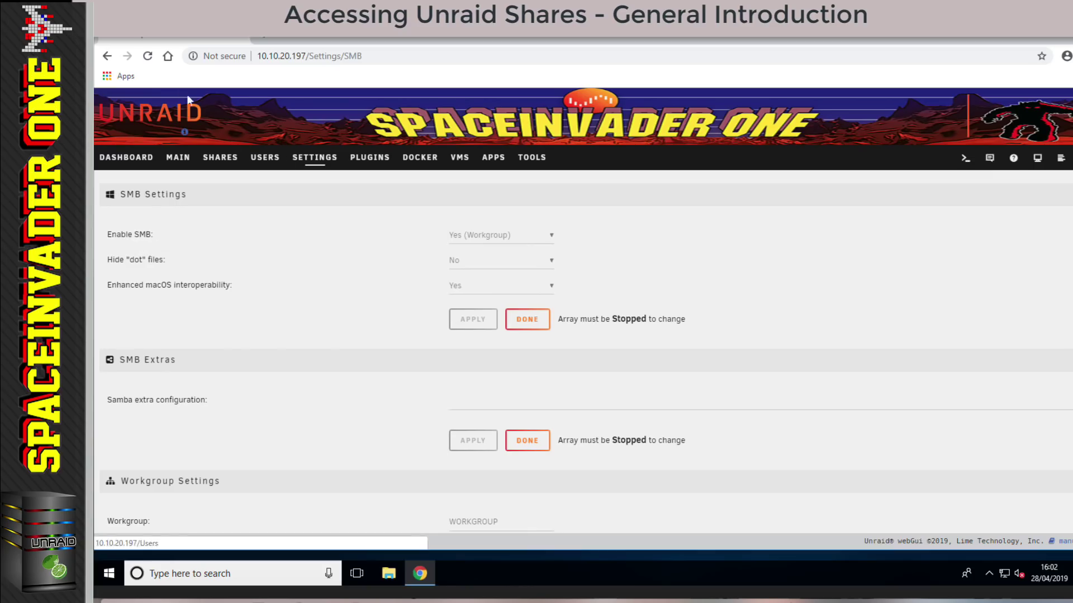
Set Enable NFS to Yes in the NFS network service settings and leave the page.
click(164, 371)
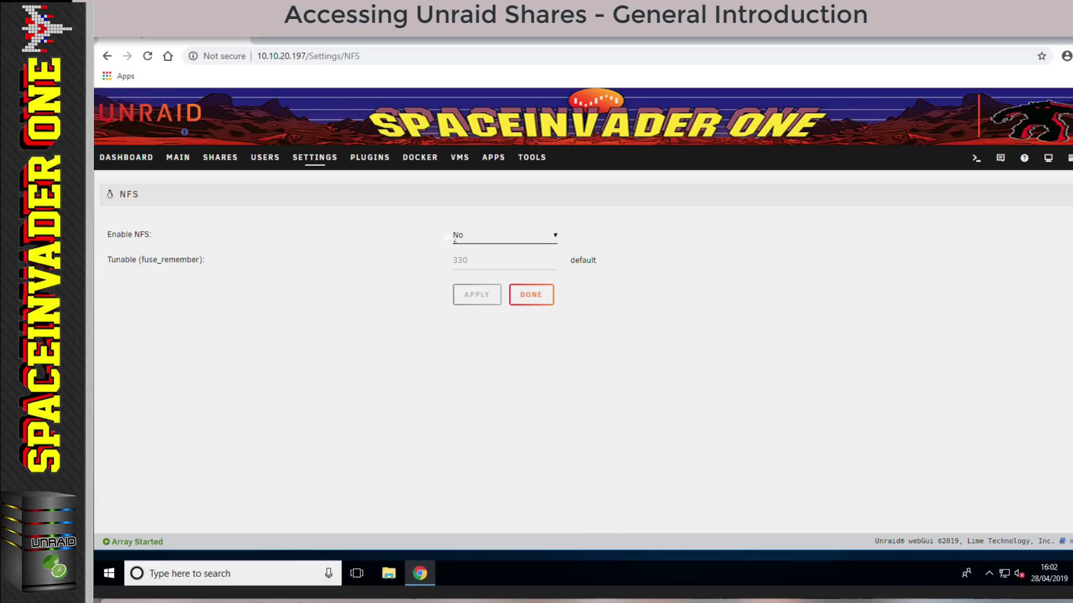
click(494, 237)
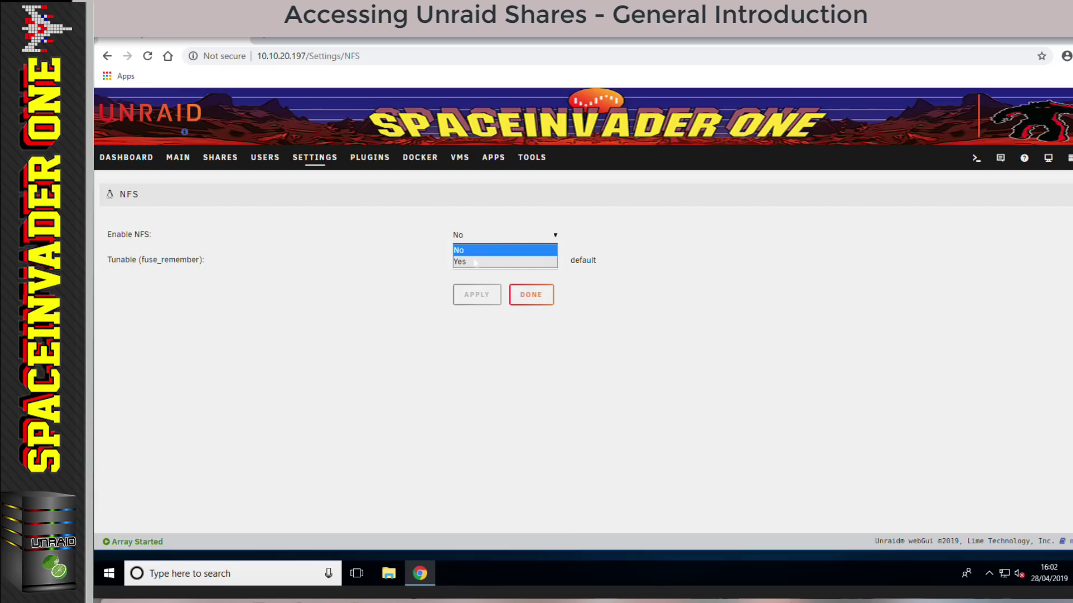
click(486, 261)
click(512, 296)
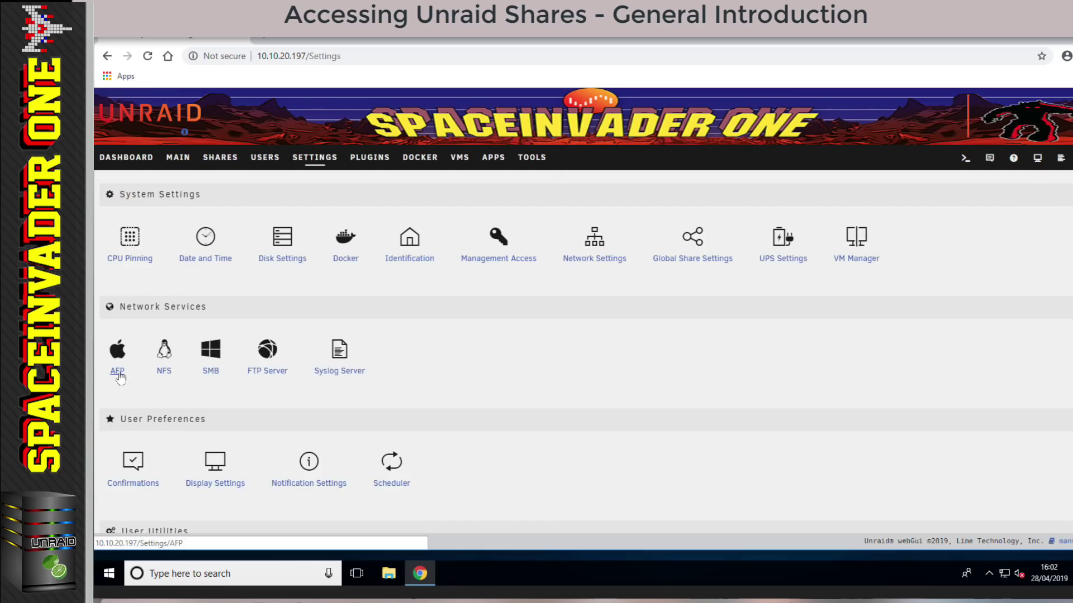
Check the AFP network service settings and return to the settings overview.
click(118, 373)
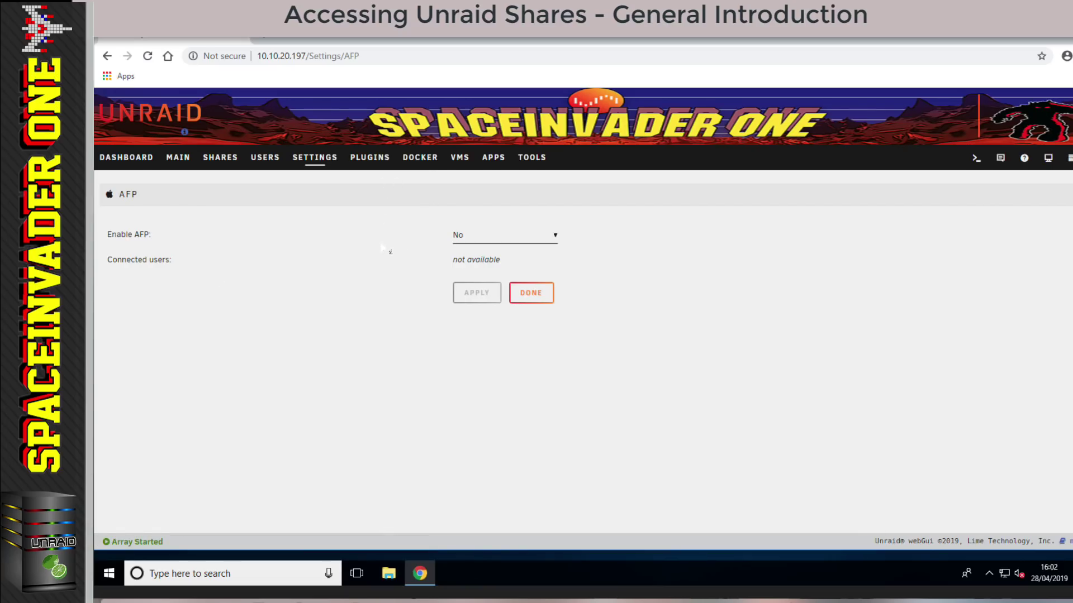
click(322, 158)
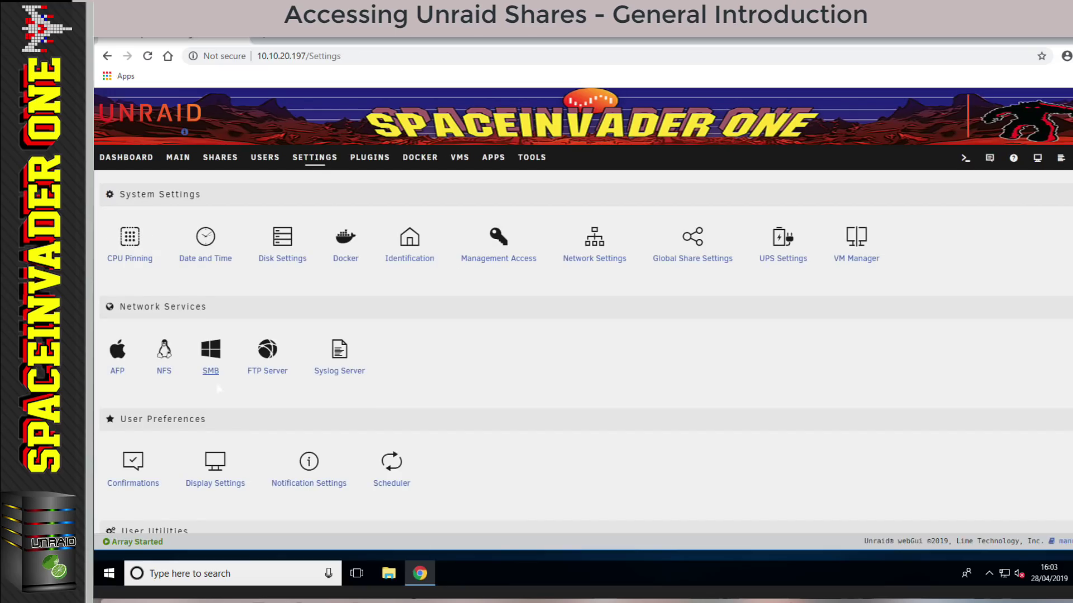
Examine the NFS and SMB security settings of the appdata user share, and return to the share list.
click(220, 161)
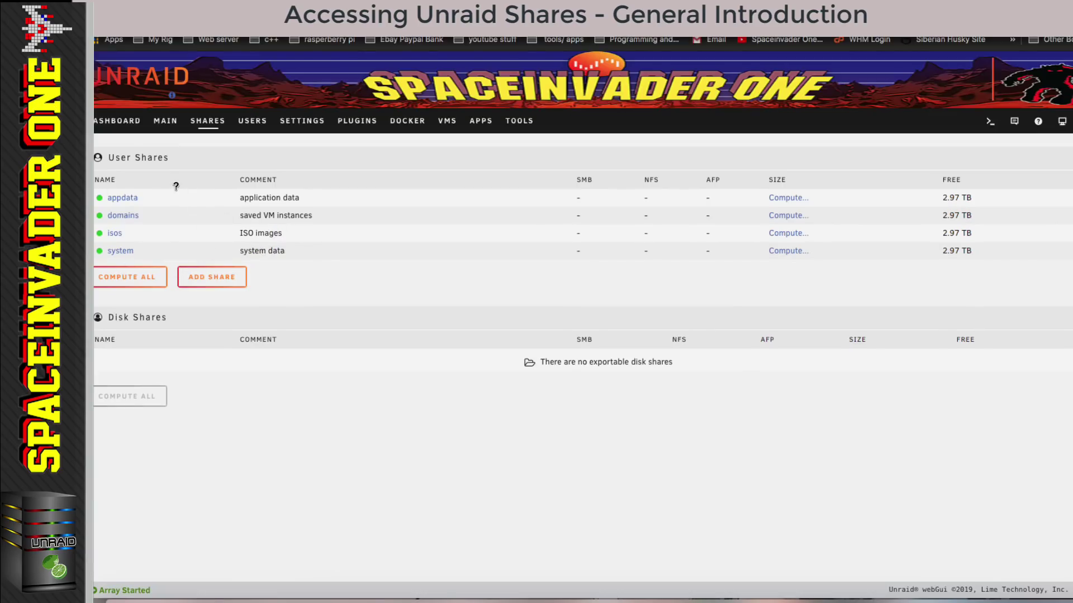
click(131, 200)
scroll(229, 219, down, 5)
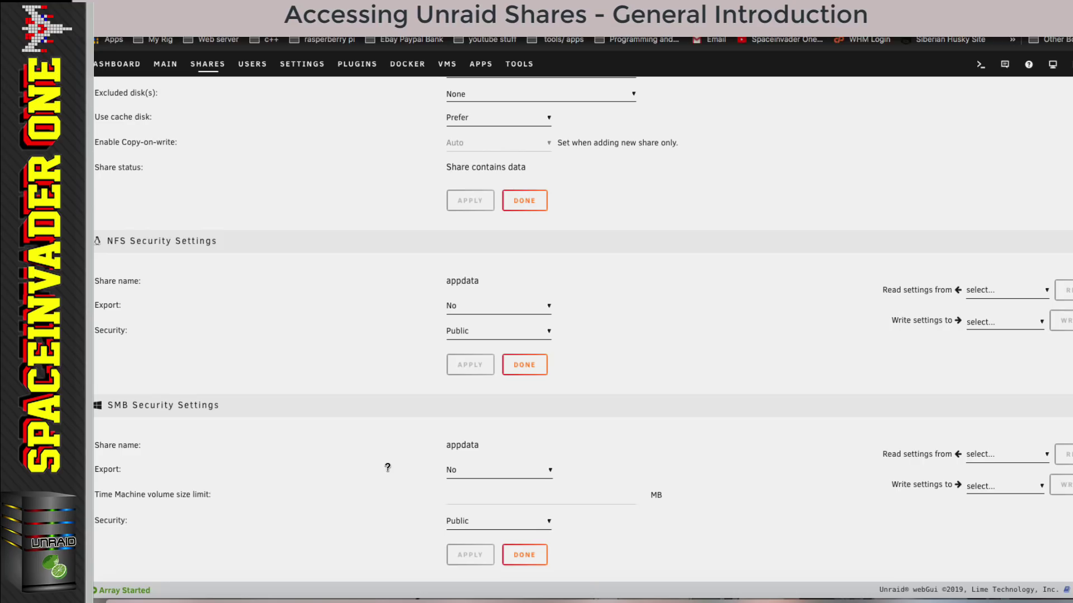
click(533, 559)
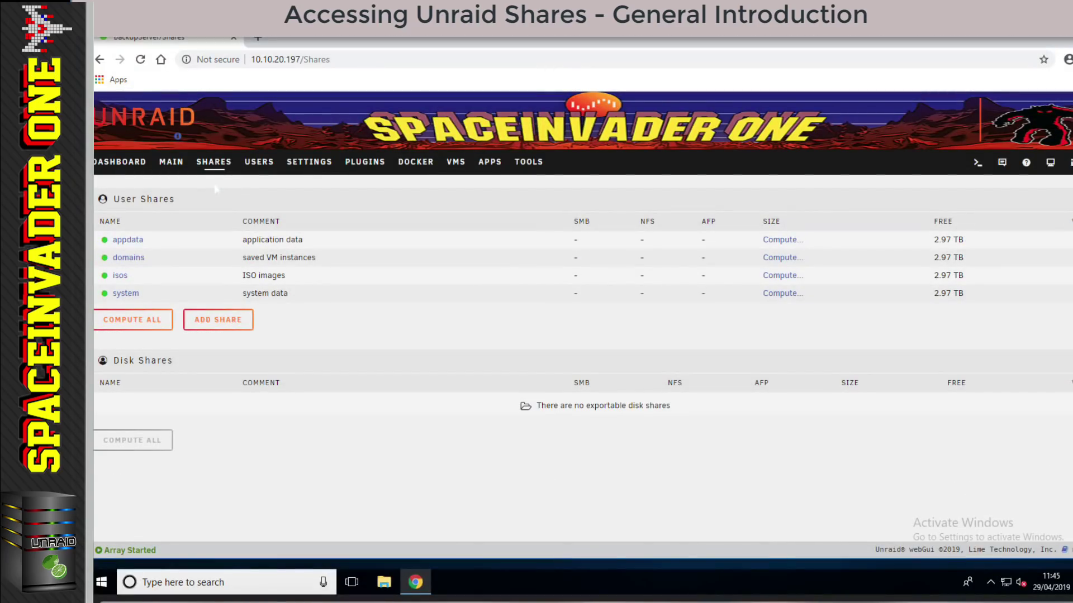
Add a user share named media with the comment "my plex media files", keeping the default allocation and disk options.
click(219, 319)
click(450, 240)
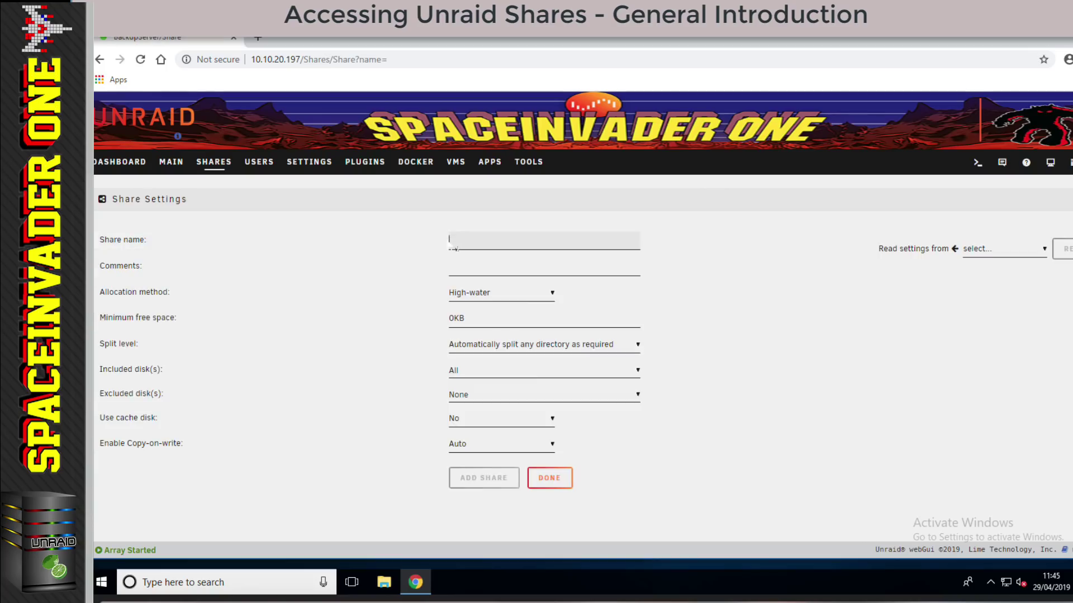
text(media)
click(458, 263)
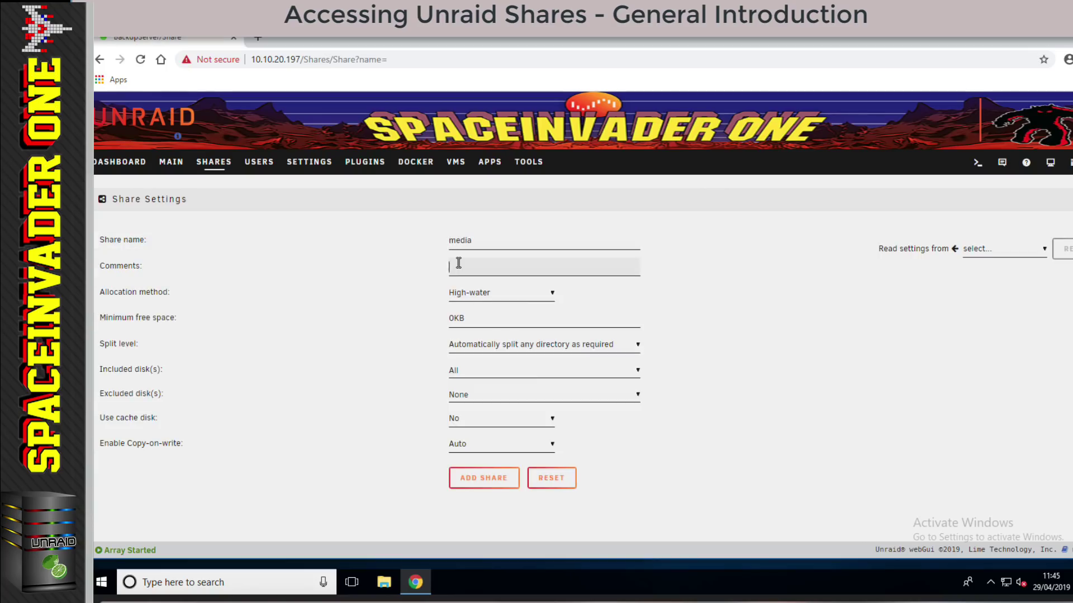
text(my plex media files)
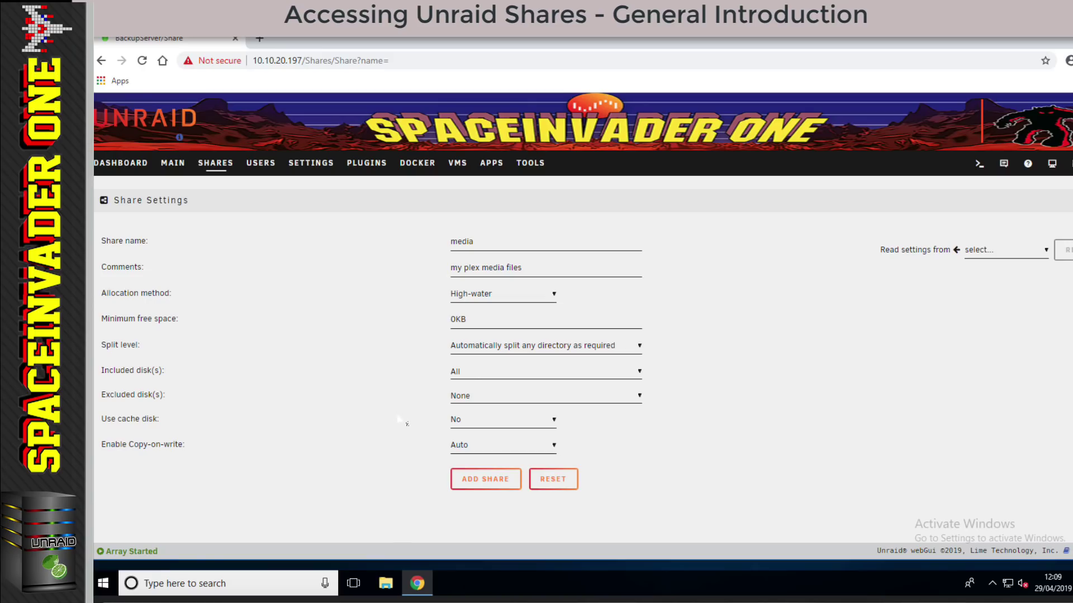
click(487, 481)
click(523, 503)
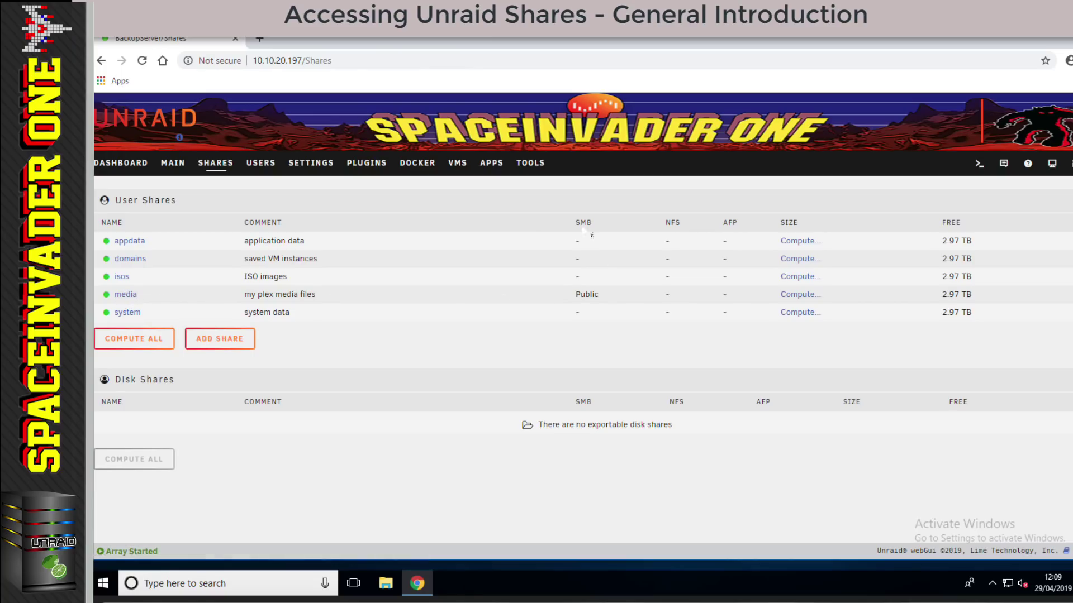
Check the export and security options in the media share's SMB security settings.
double_click(583, 294)
click(127, 296)
scroll(802, 333, down, 6)
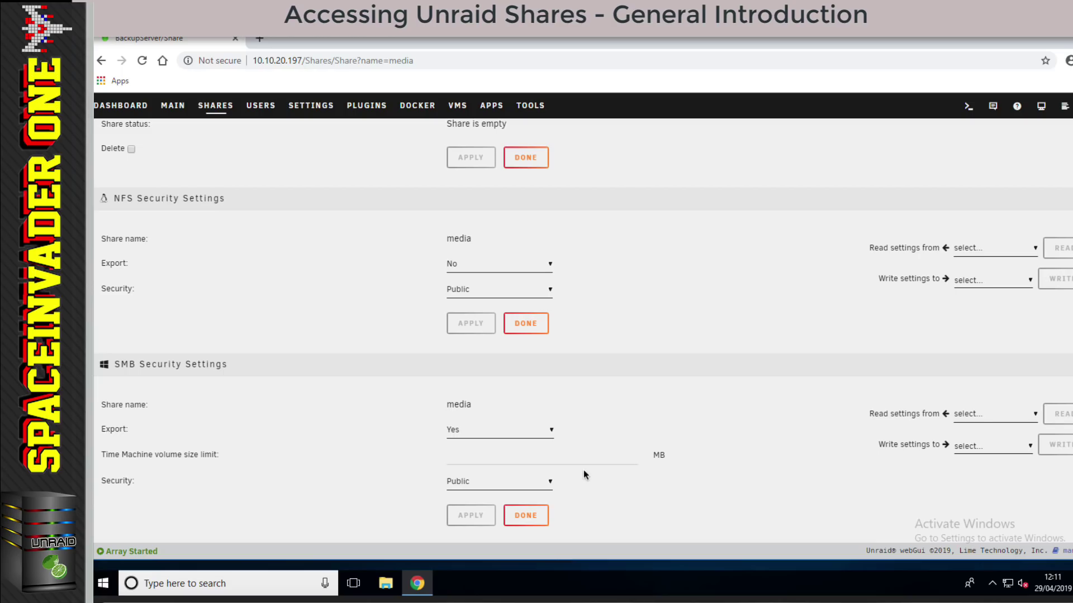
click(529, 515)
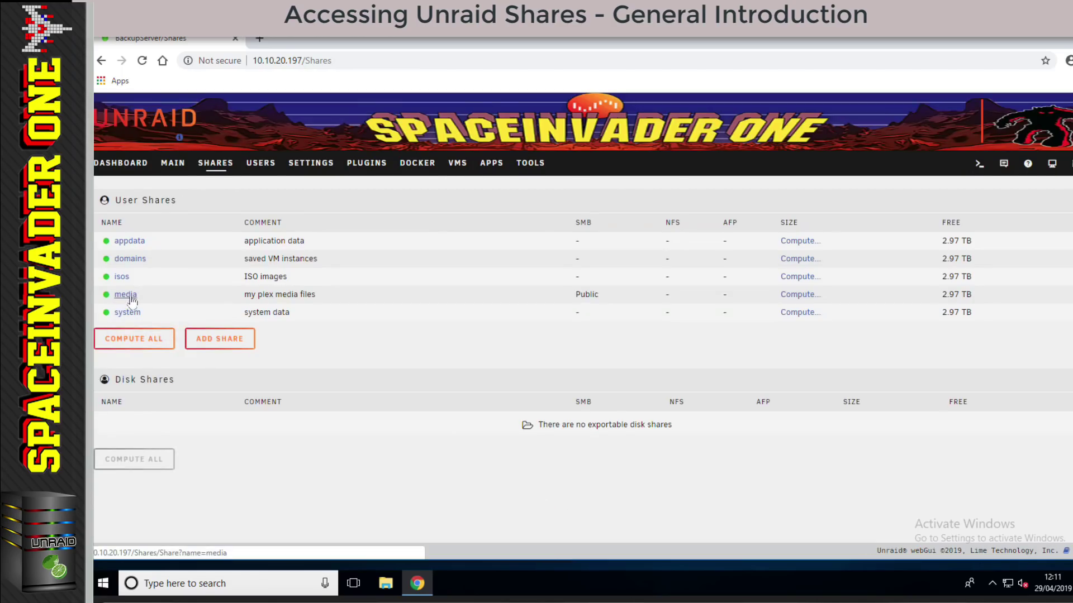
click(125, 294)
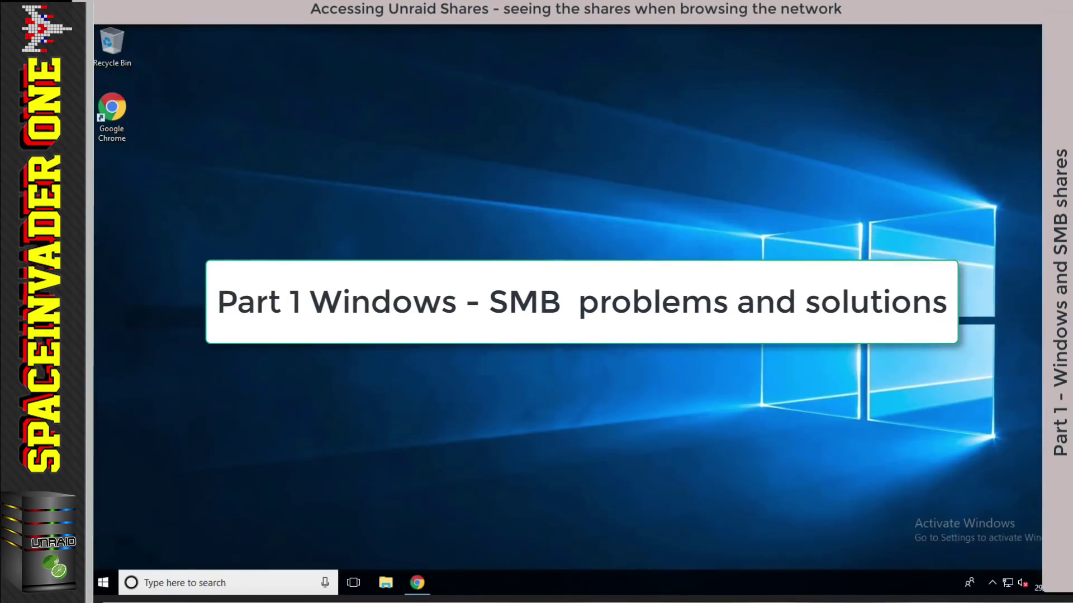
Browse the network in File Explorer and turn on network discovery and file sharing.
click(386, 584)
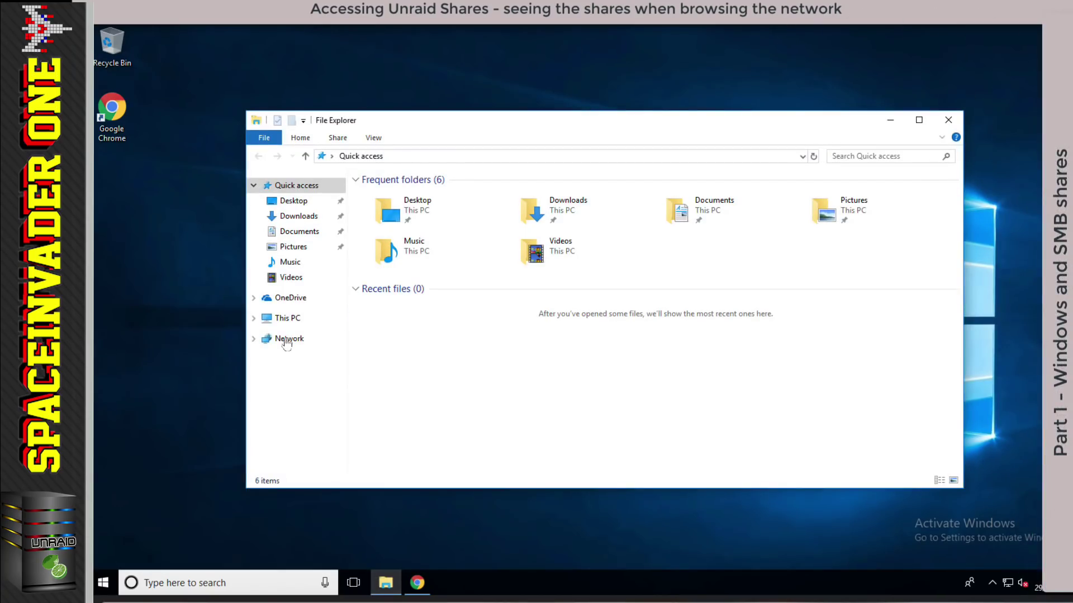
click(285, 340)
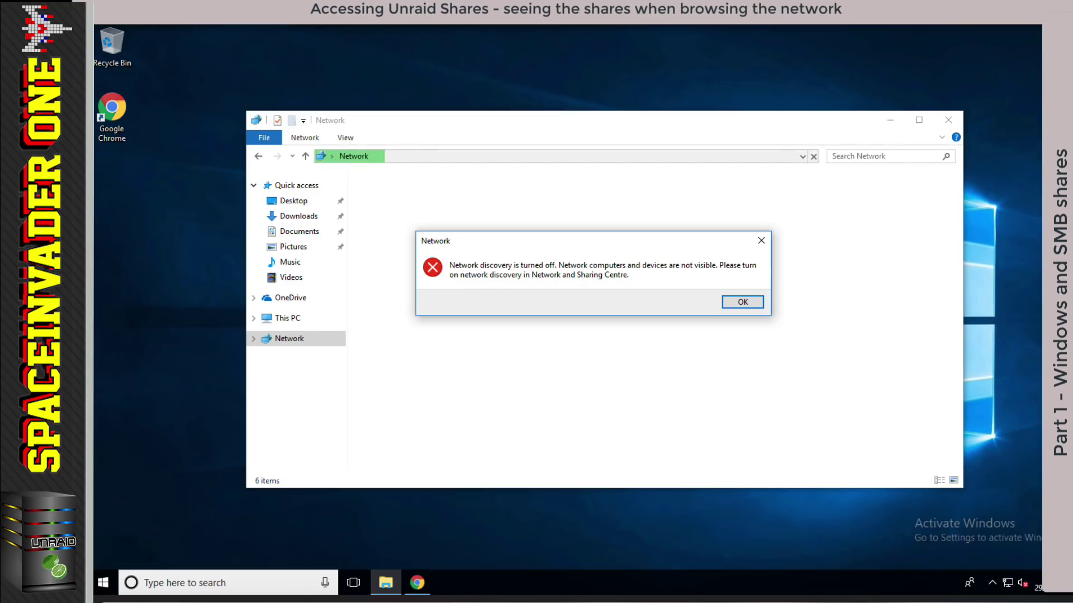
key(Return)
click(618, 176)
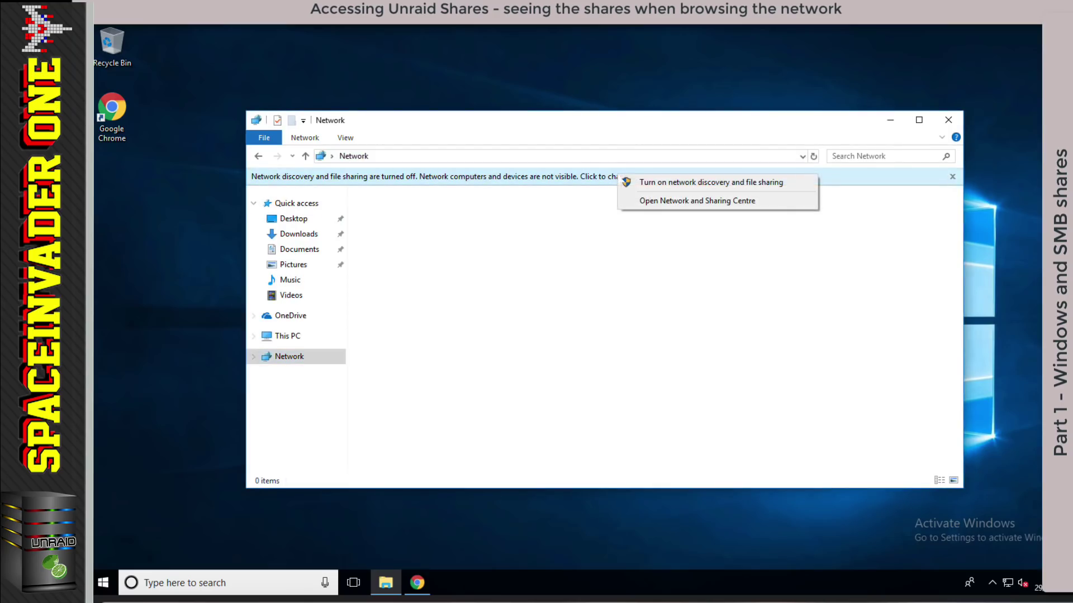
click(653, 185)
click(596, 263)
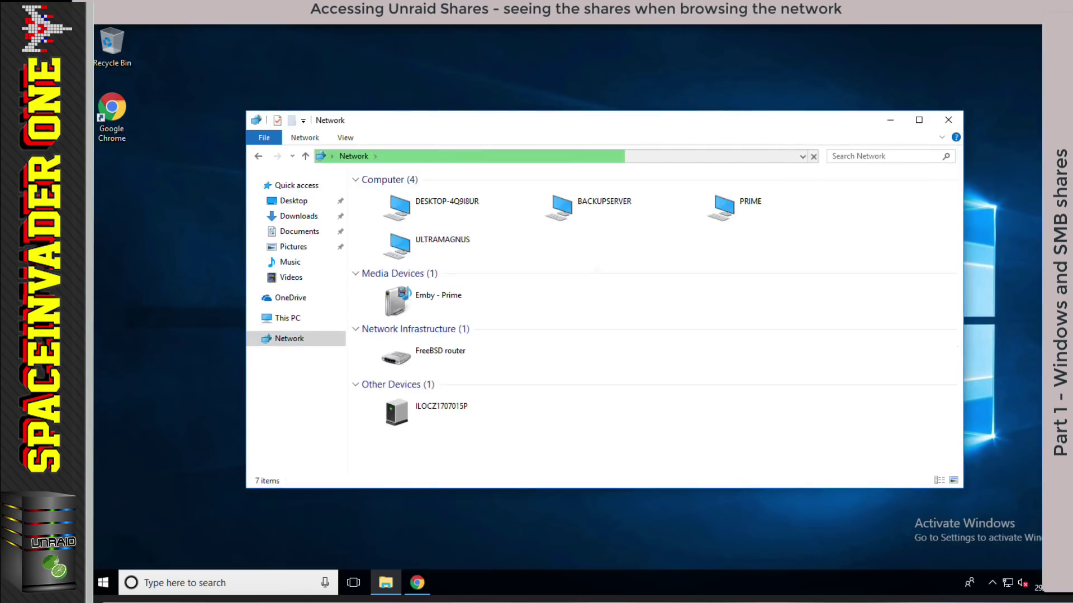
Open BACKUPSERVER among the network computers to browse its shares.
click(444, 206)
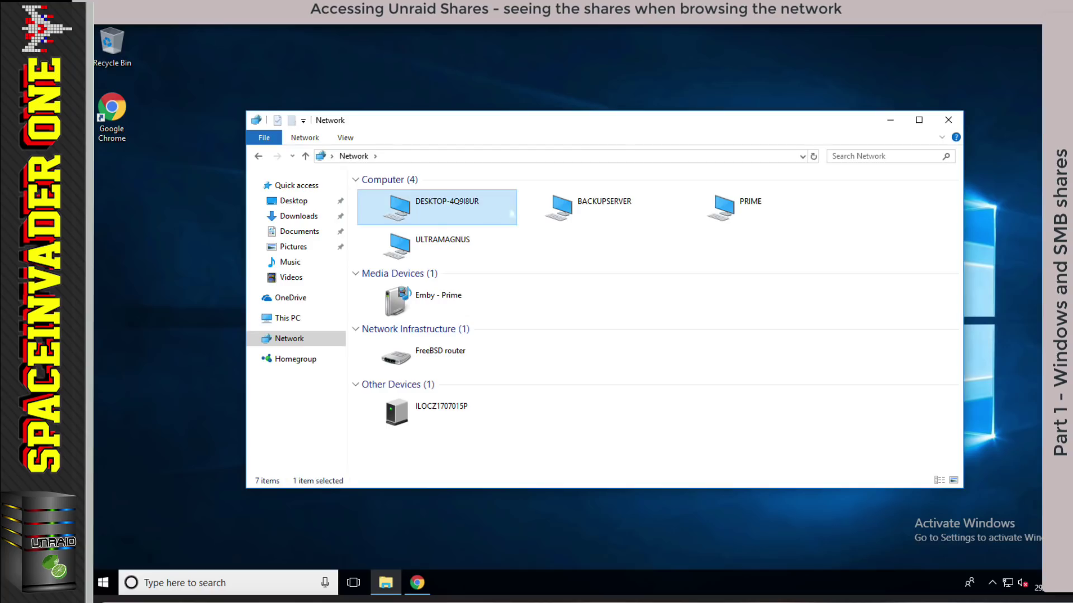
click(578, 211)
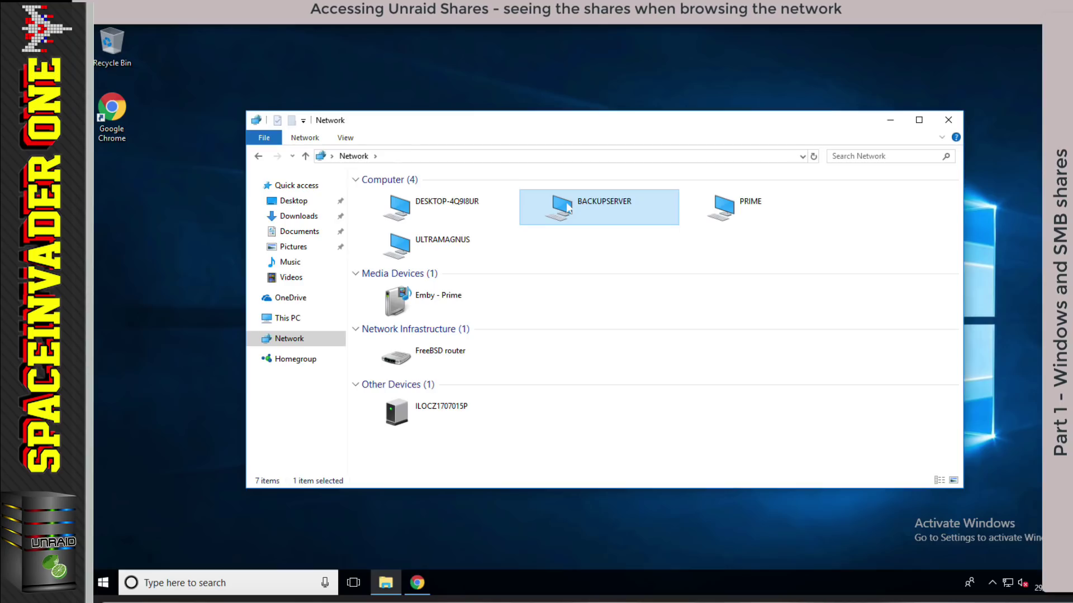
double_click(561, 200)
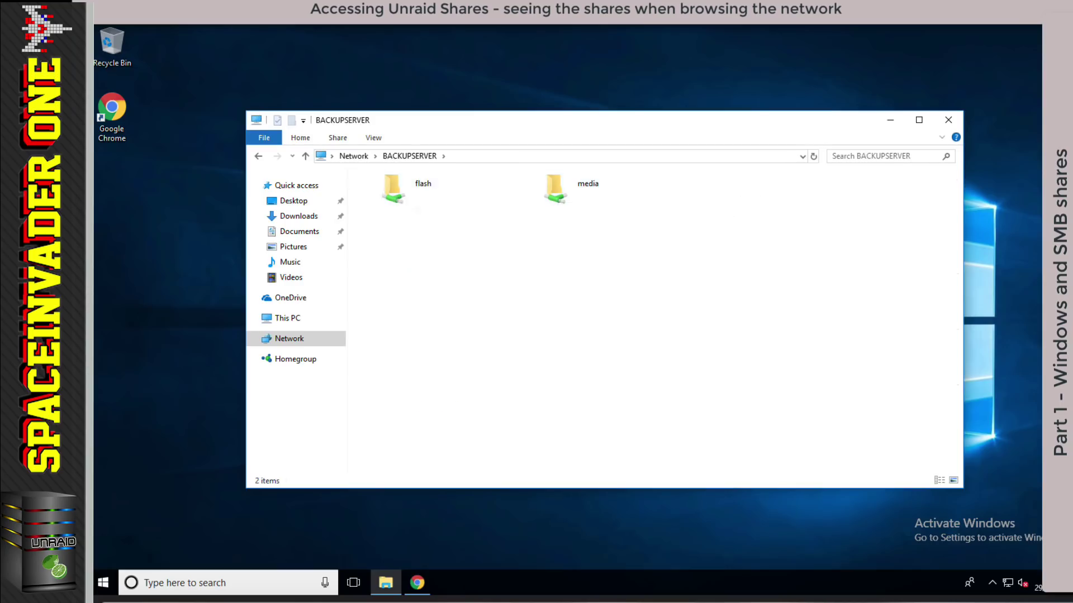
Look through the contents of the flash share and return to the server's share list.
mouse_move(420, 193)
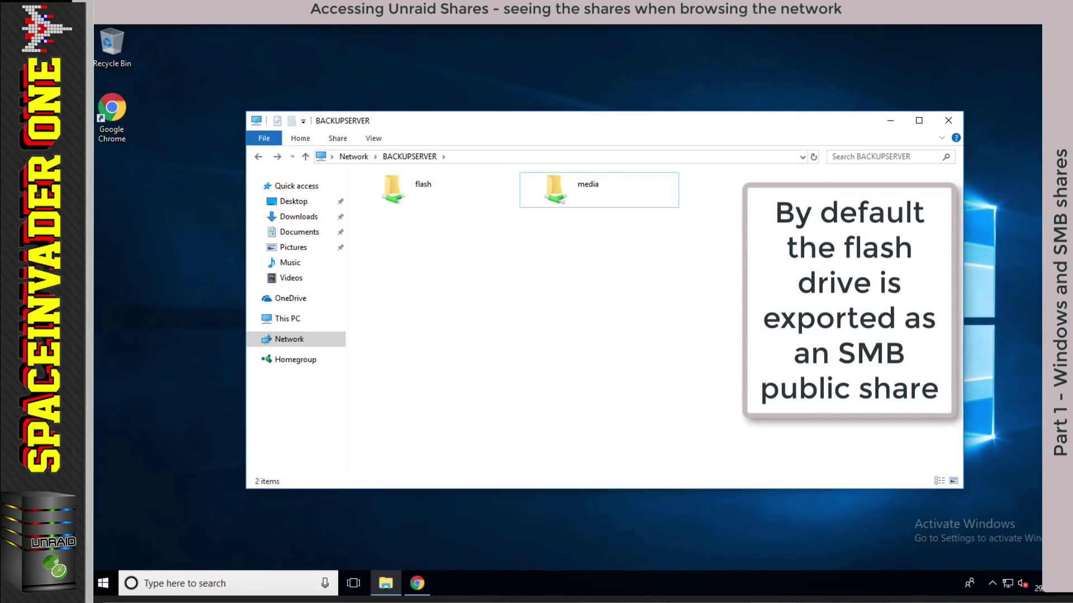
double_click(416, 189)
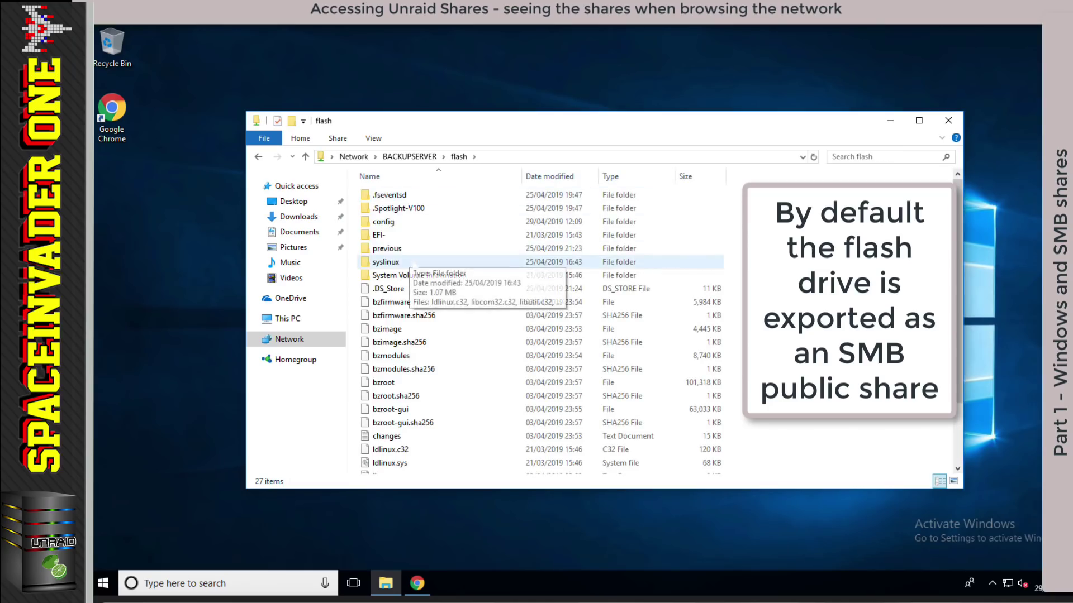
scroll(416, 266, down, 2)
scroll(417, 266, up, 2)
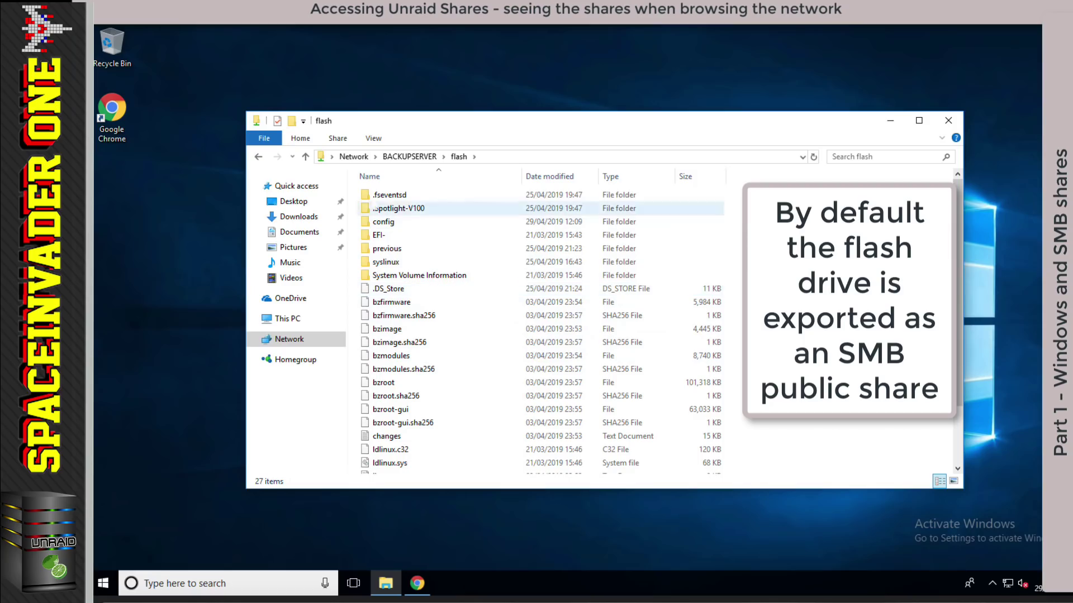
key(alt+Up)
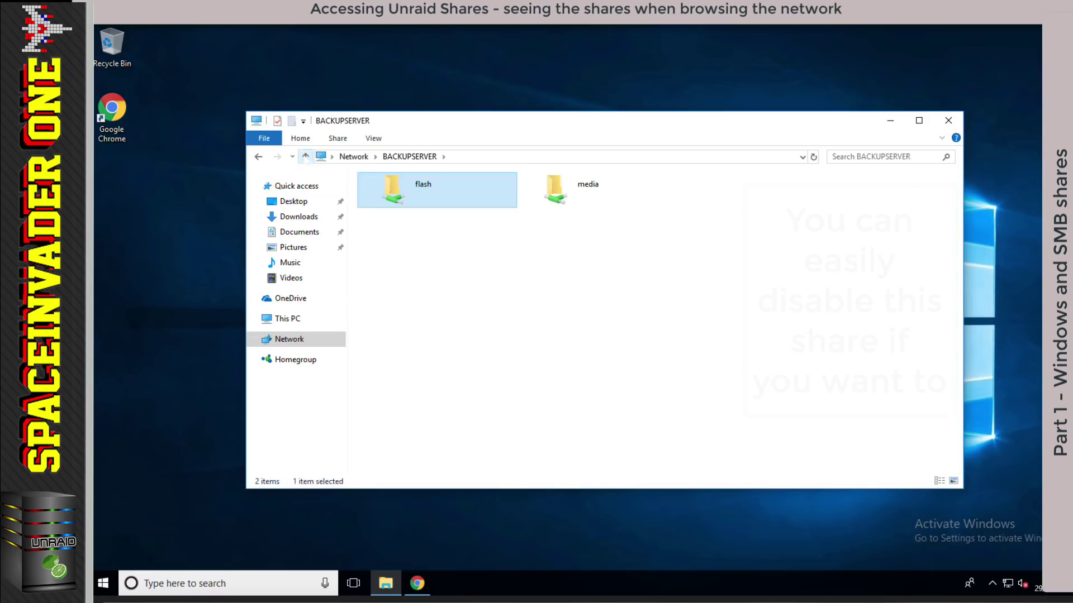
Switch to Chrome and set the SMB export of the Flash boot device to No, applying the change.
click(417, 583)
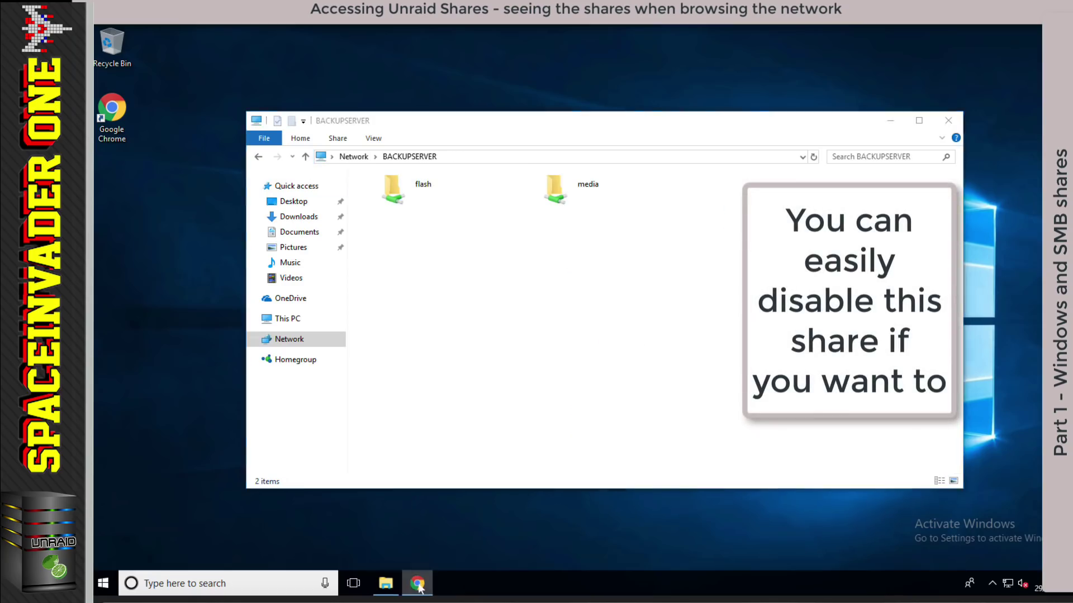
click(171, 167)
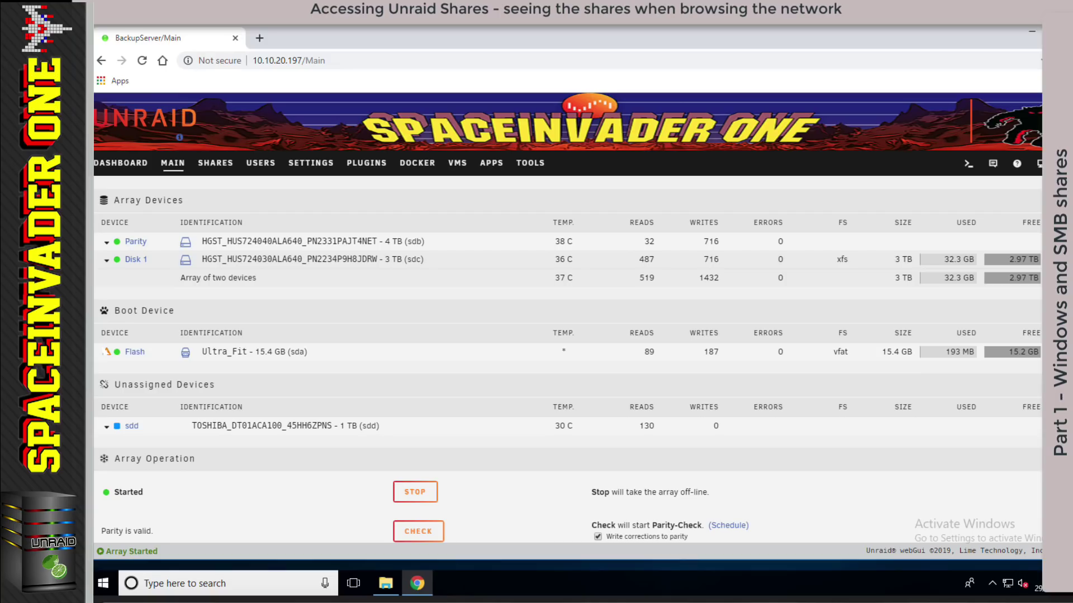
mouse_move(106, 352)
click(135, 352)
scroll(251, 347, down, 3)
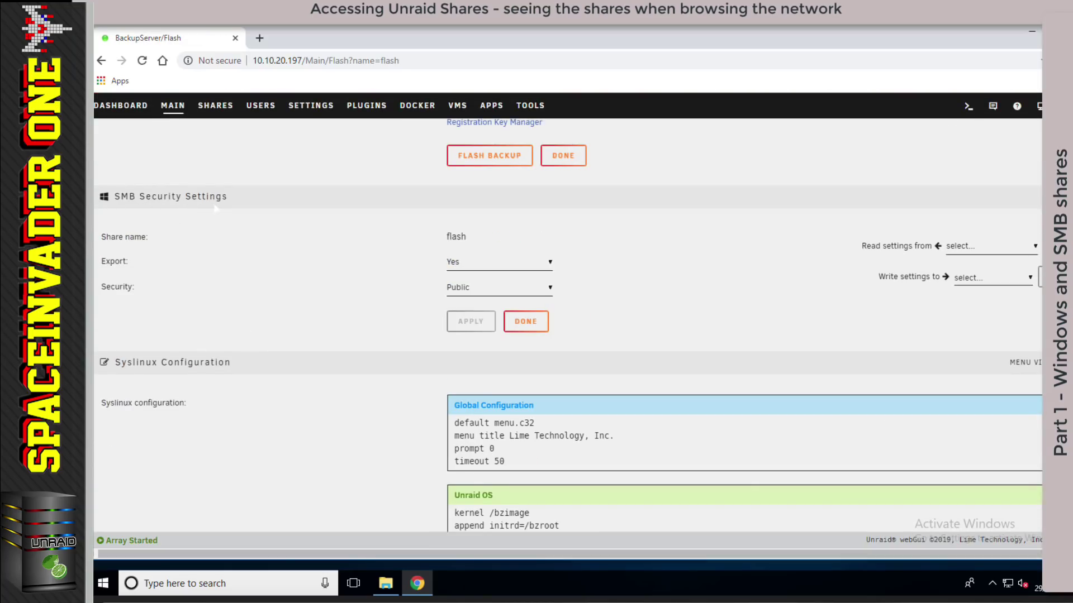
click(455, 264)
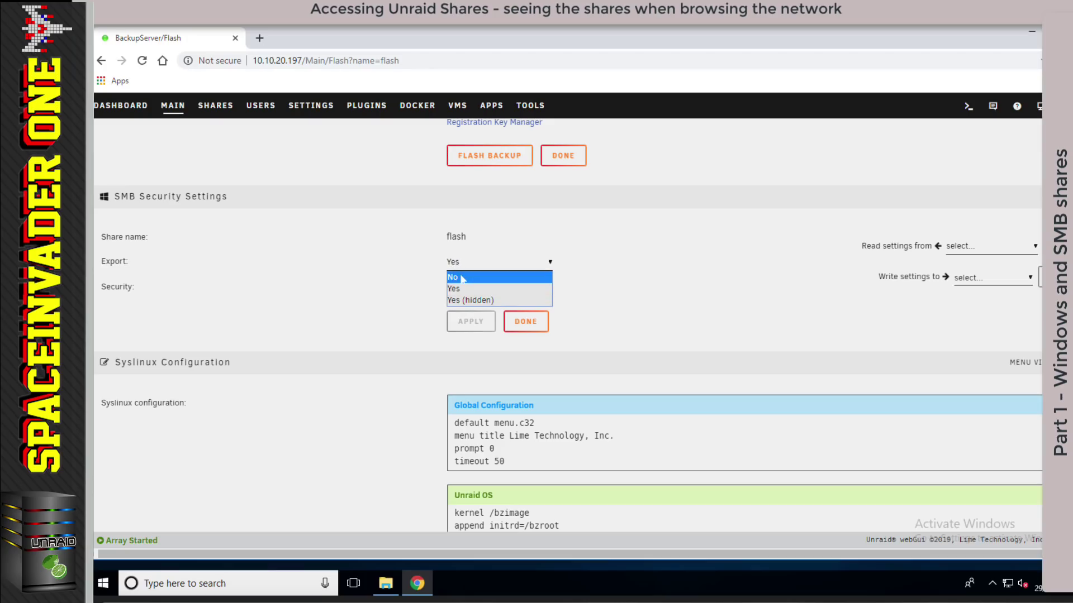
click(453, 277)
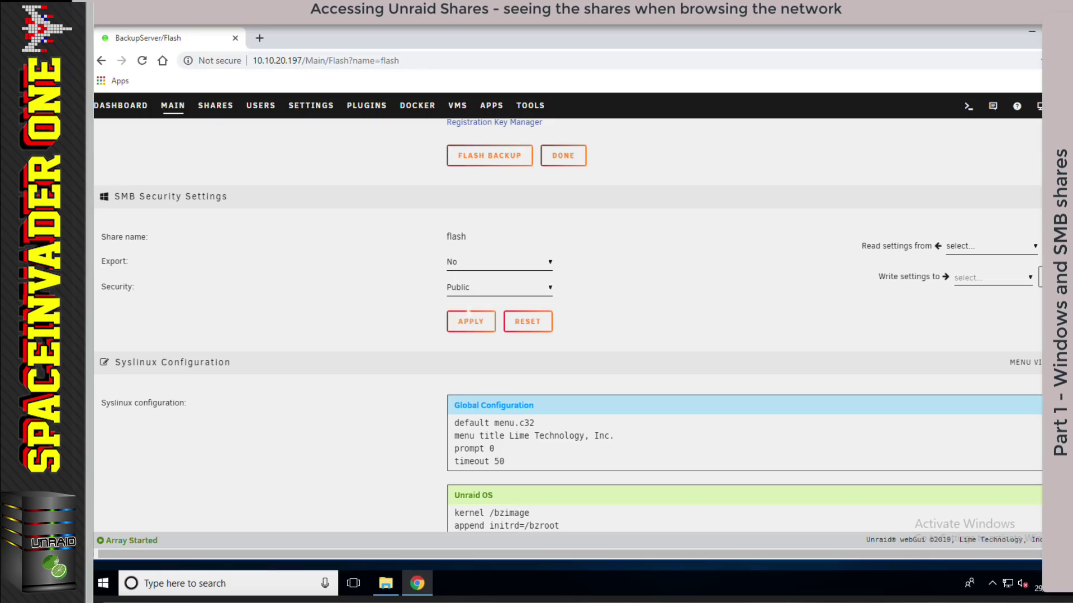
click(467, 321)
click(526, 514)
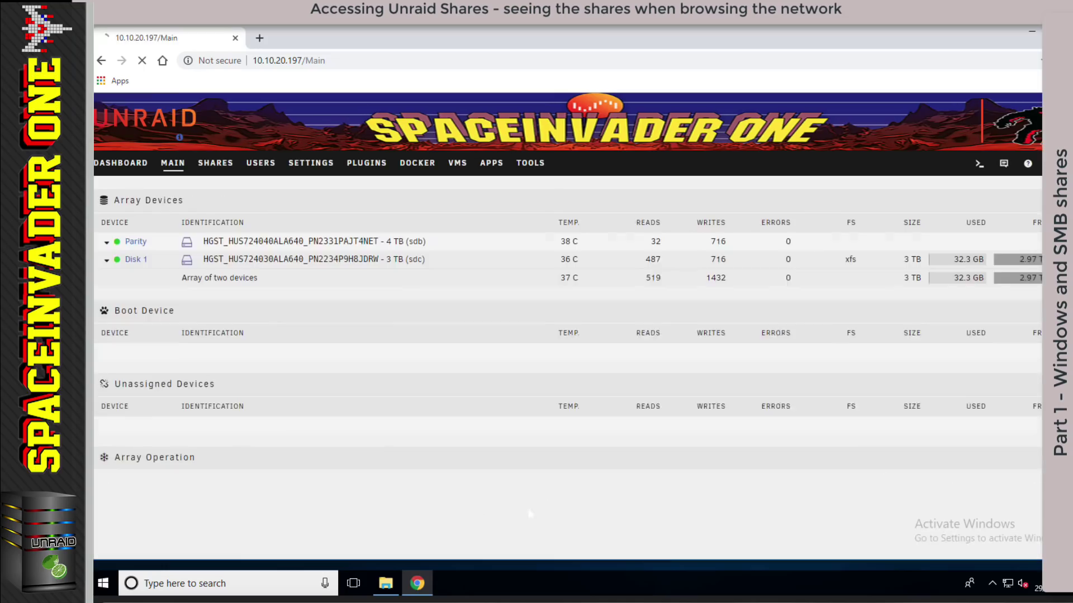
Minimize Chrome and browse the network in File Explorer to check which computers are listed.
click(1030, 36)
click(409, 157)
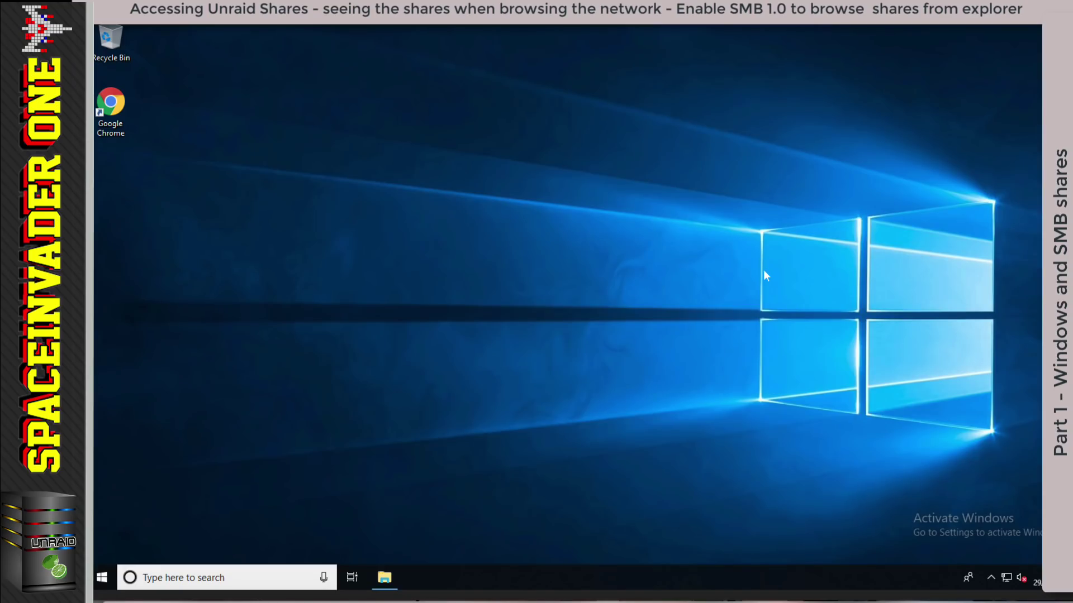
click(385, 578)
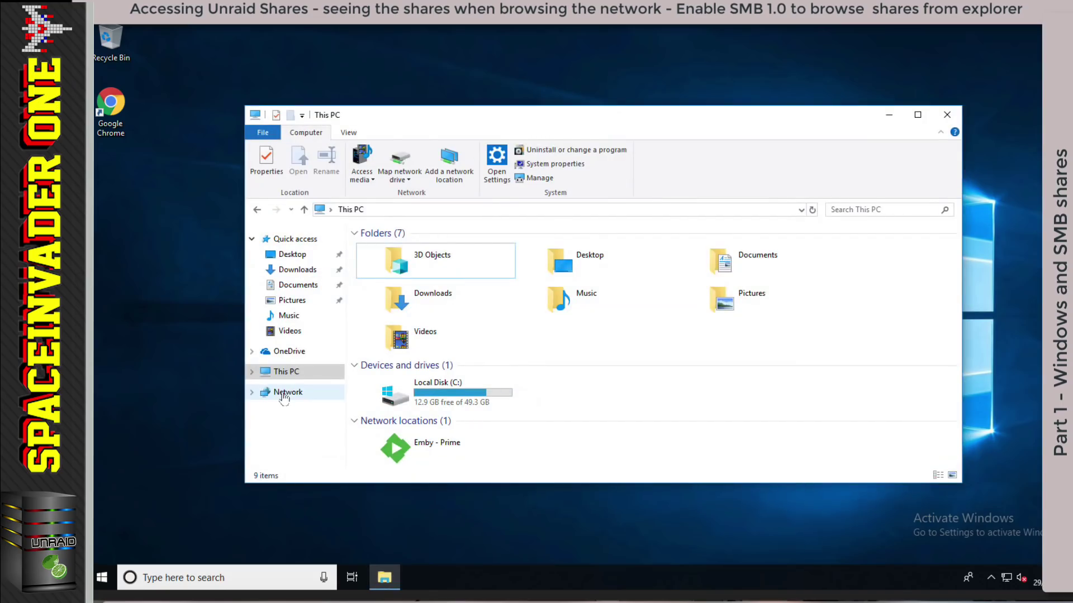
click(285, 393)
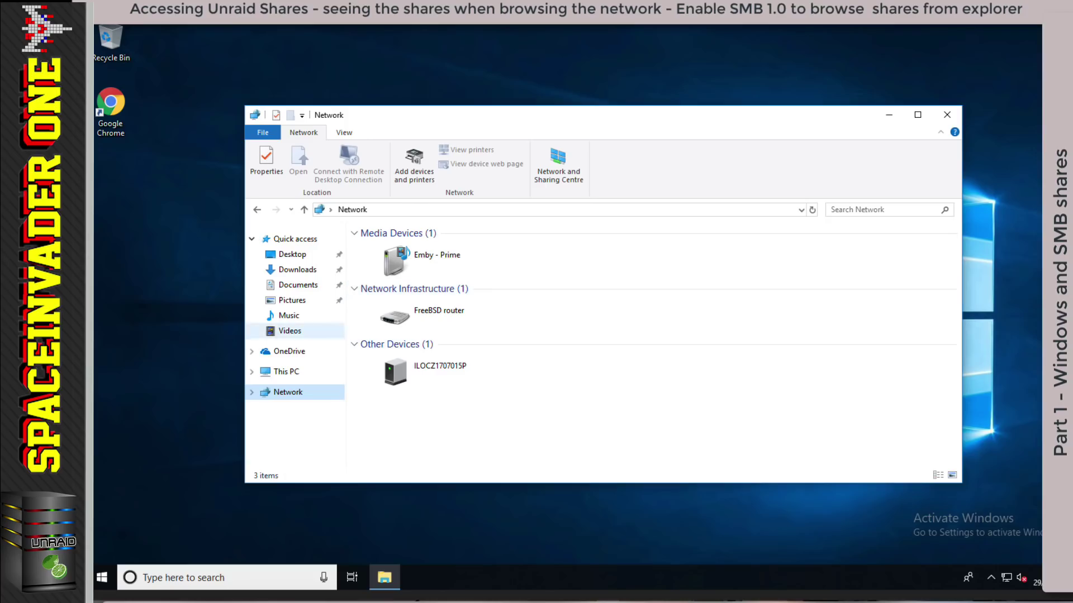
Turn on the SMB 1.0/CIFS File Sharing Support Windows feature from Programs and Features in Control Panel and restart the PC.
click(159, 575)
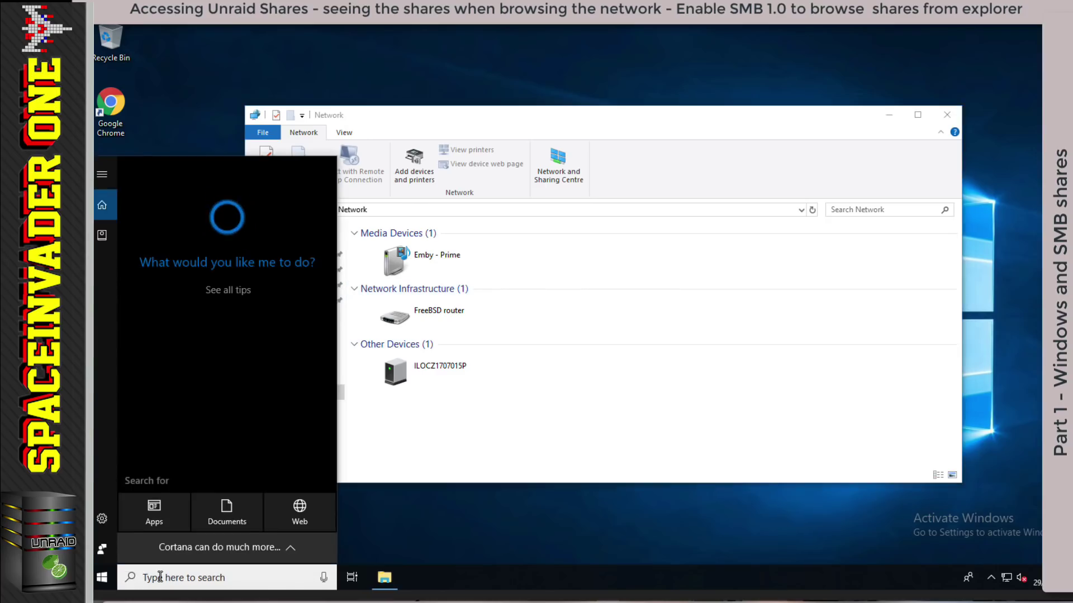
text(control)
key(Return)
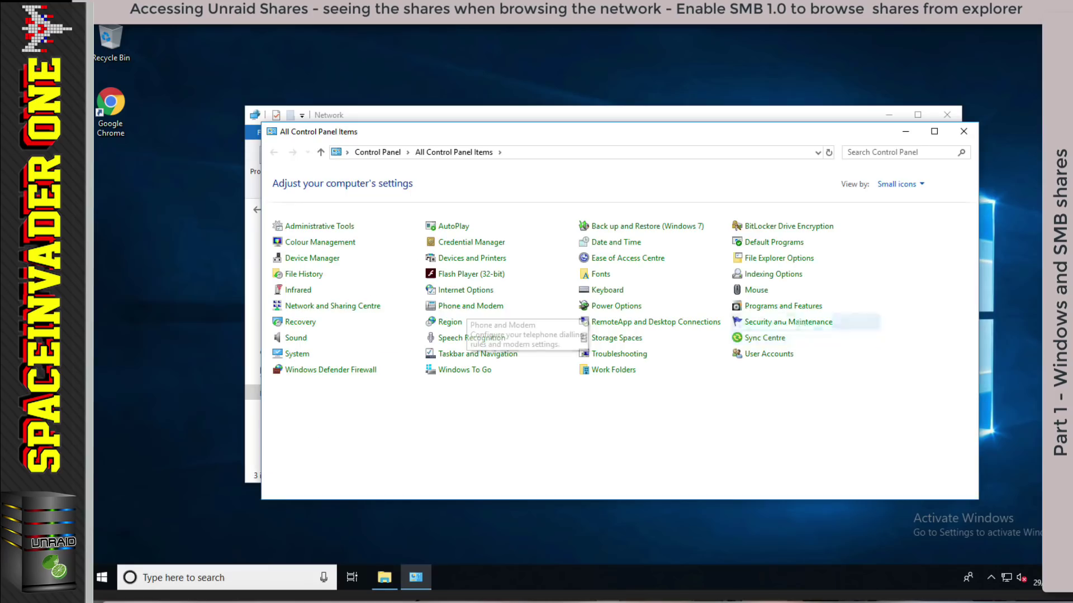
click(779, 307)
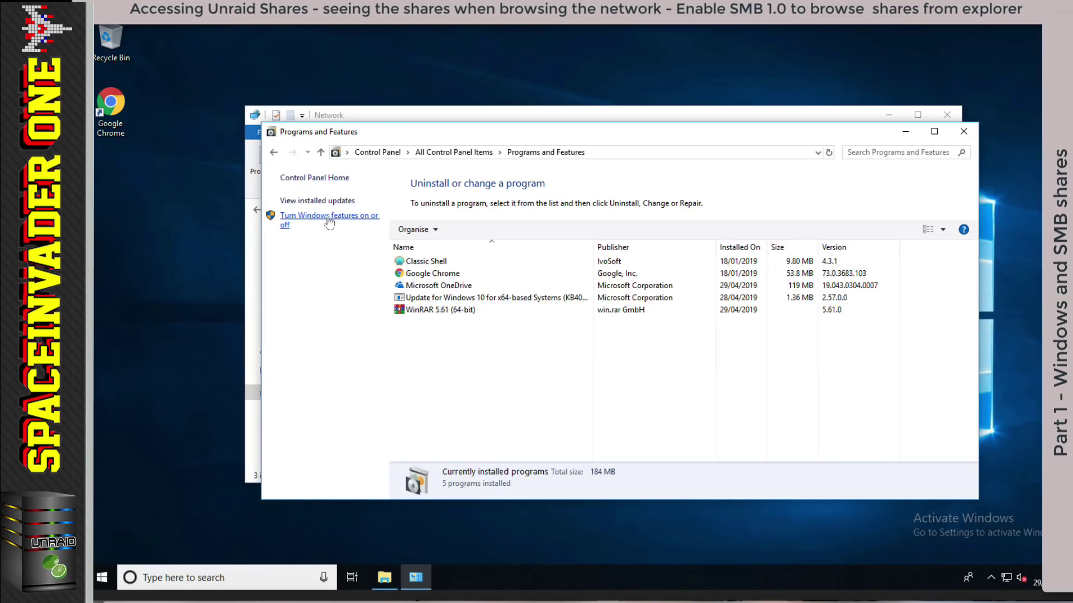
click(330, 222)
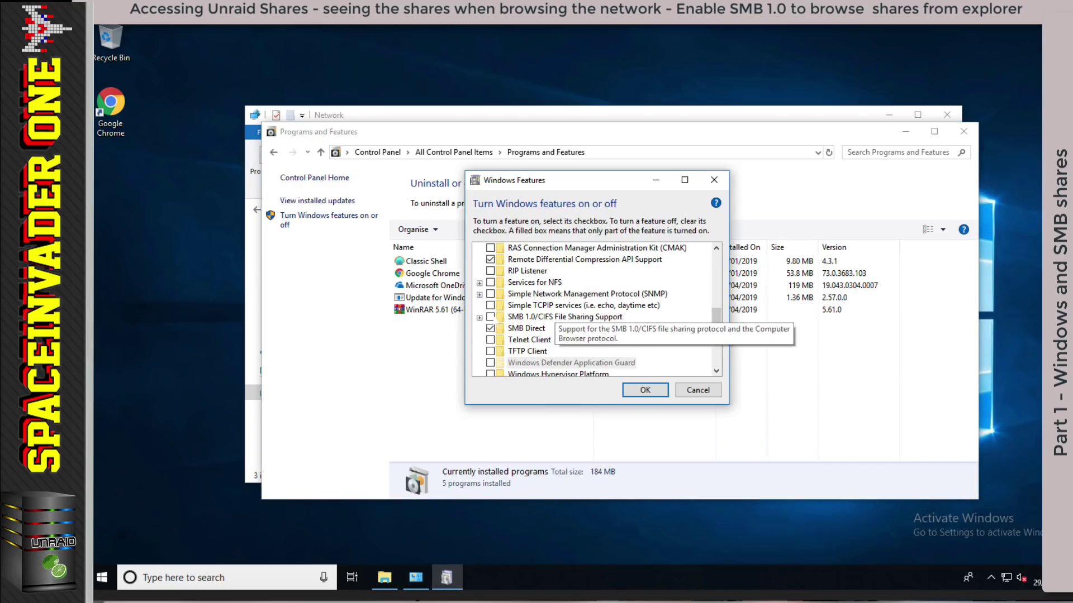
click(490, 316)
click(645, 390)
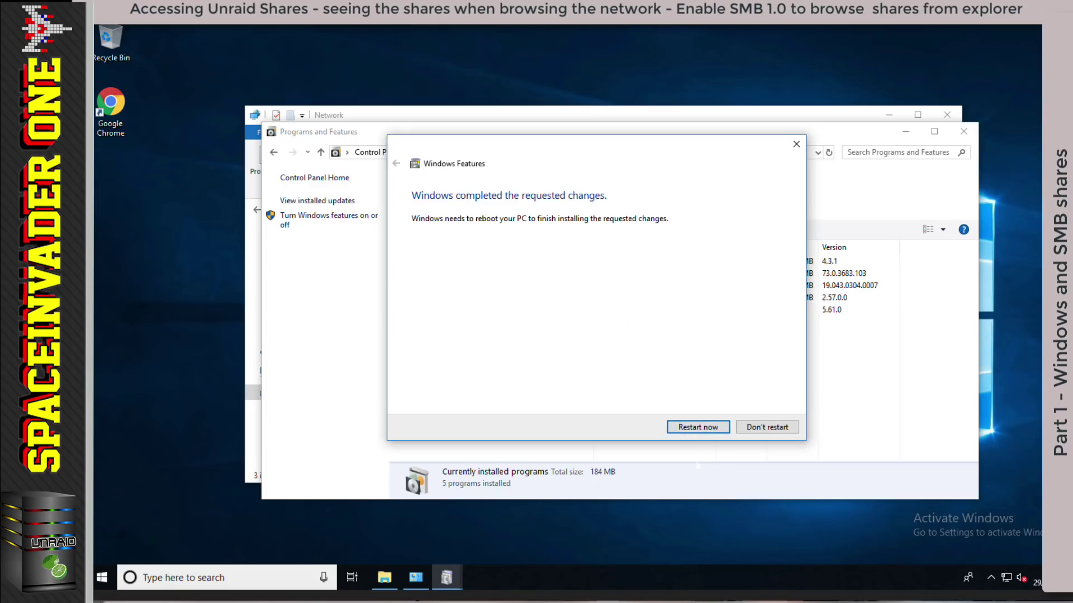
click(695, 428)
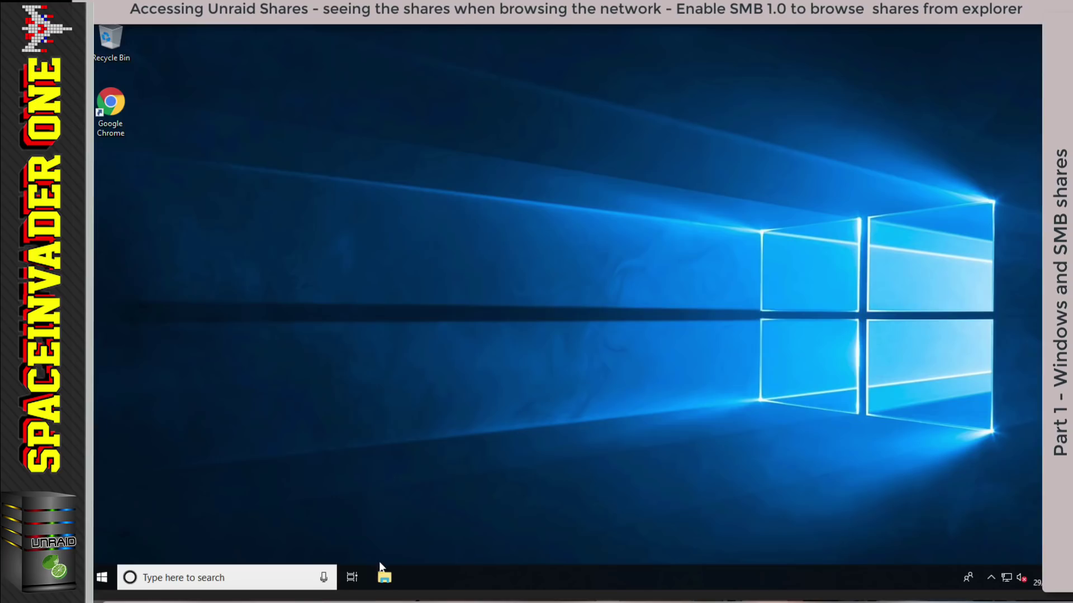
Browse the network in File Explorer again and check the BACKUPSERVER, PRIME and ULTRAMAGNUS computers.
click(384, 577)
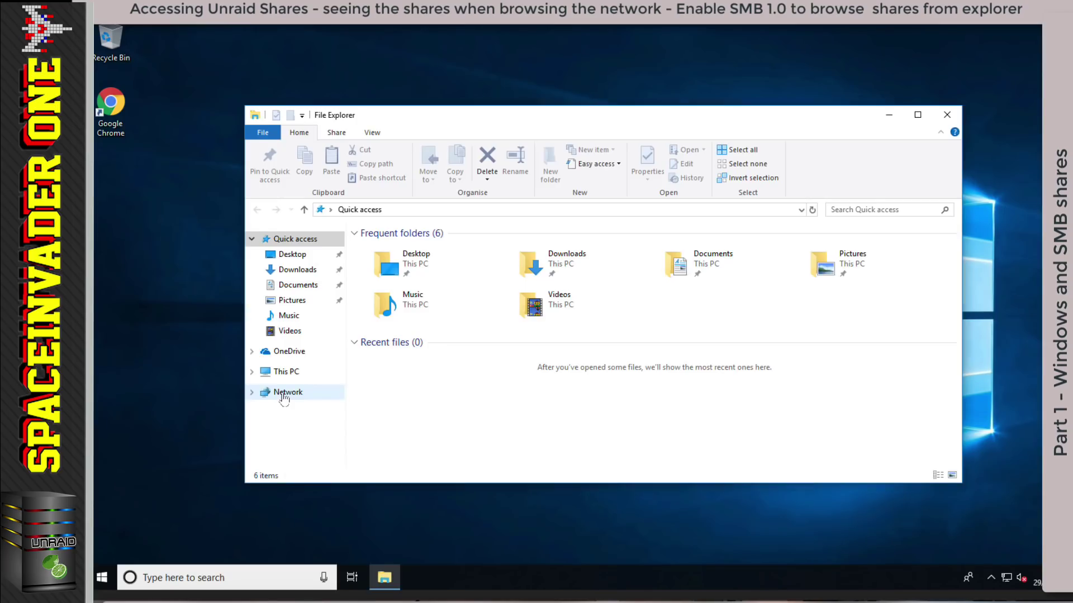
click(285, 393)
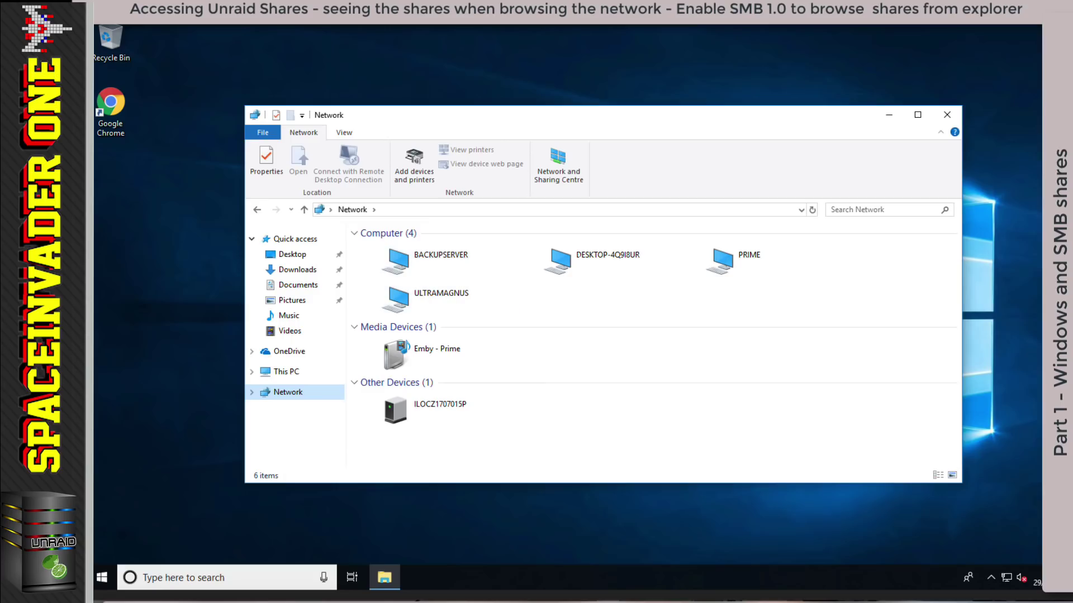
click(407, 262)
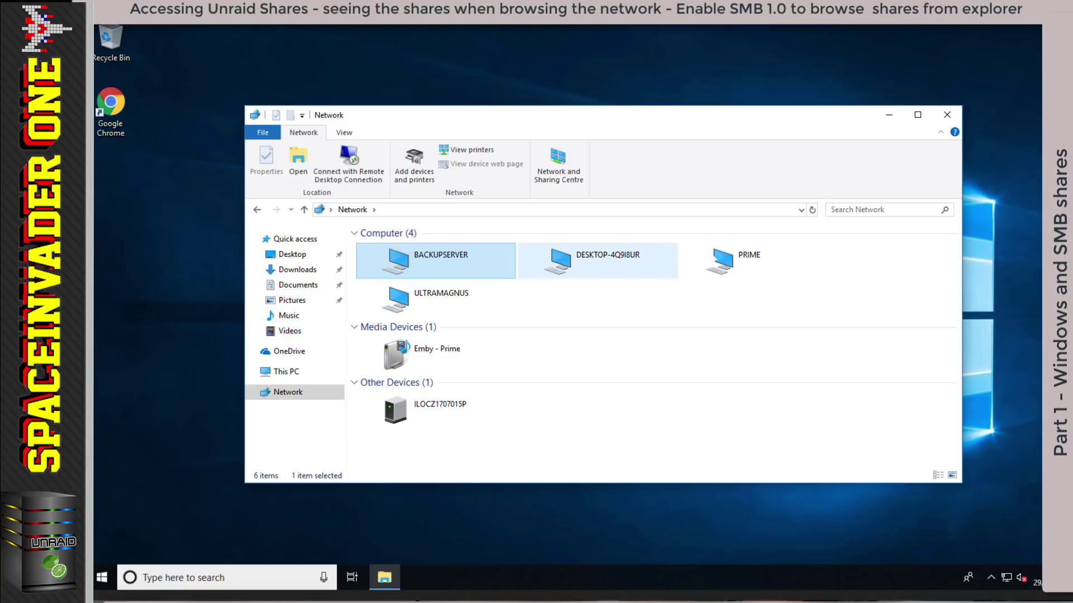
click(743, 262)
click(436, 299)
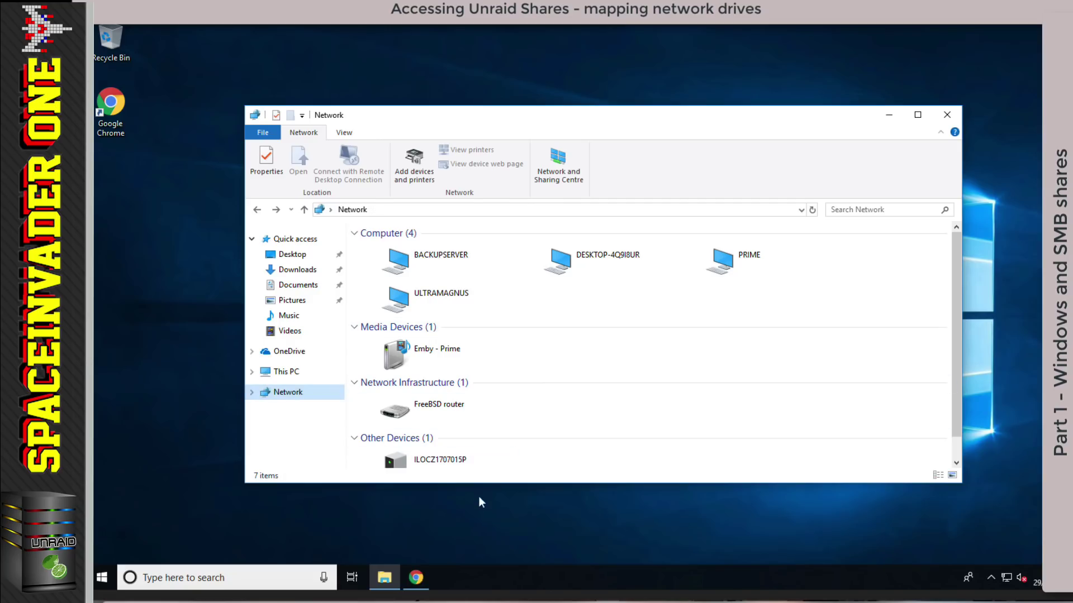
Switch to Chrome and check the Unraid server's name in its Identification settings.
mouse_move(418, 579)
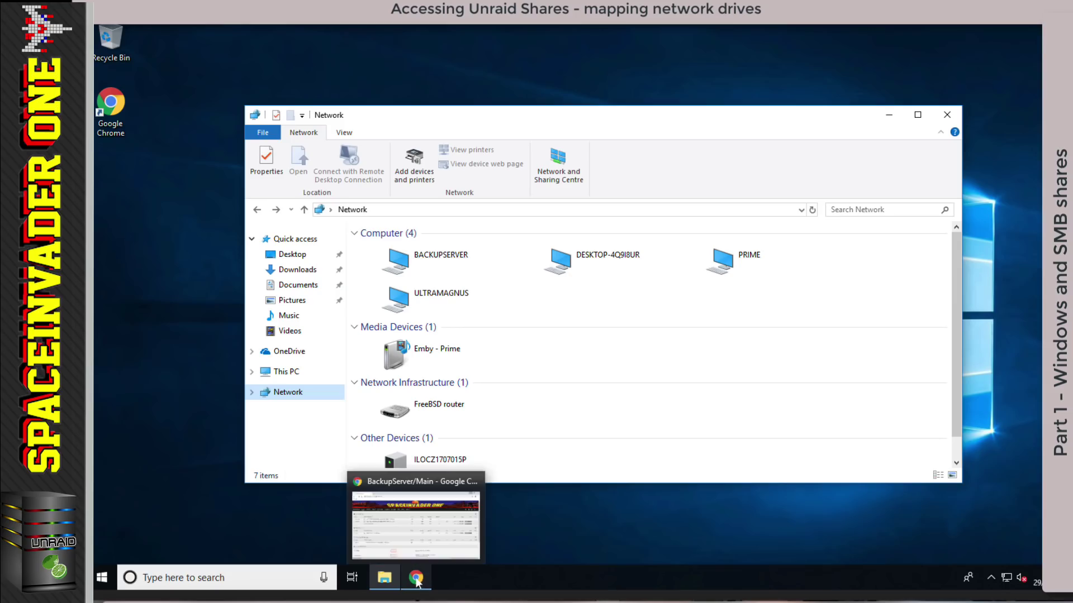
click(418, 580)
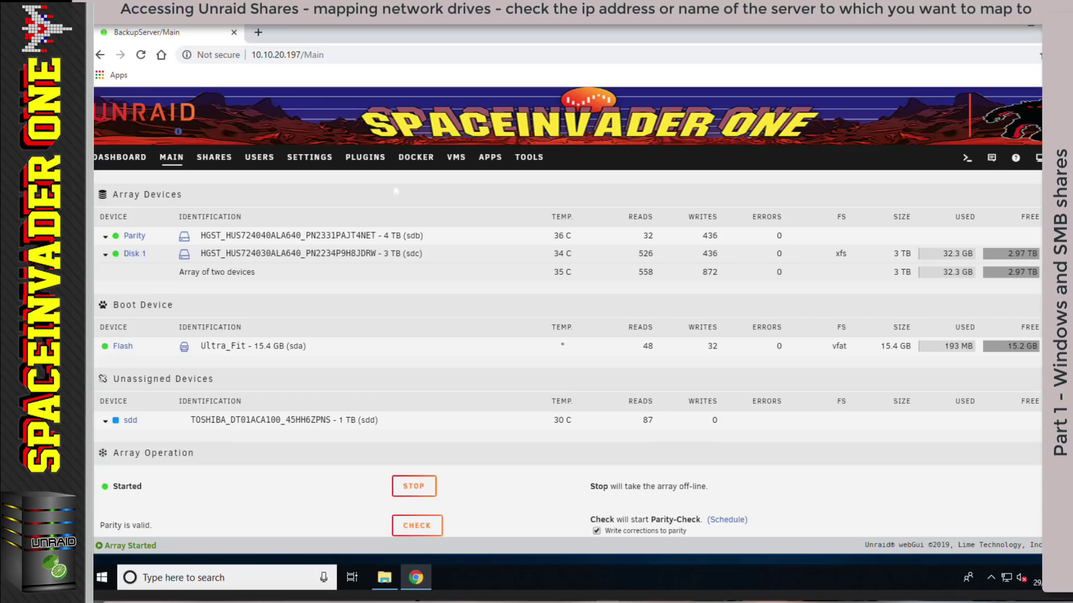
click(310, 158)
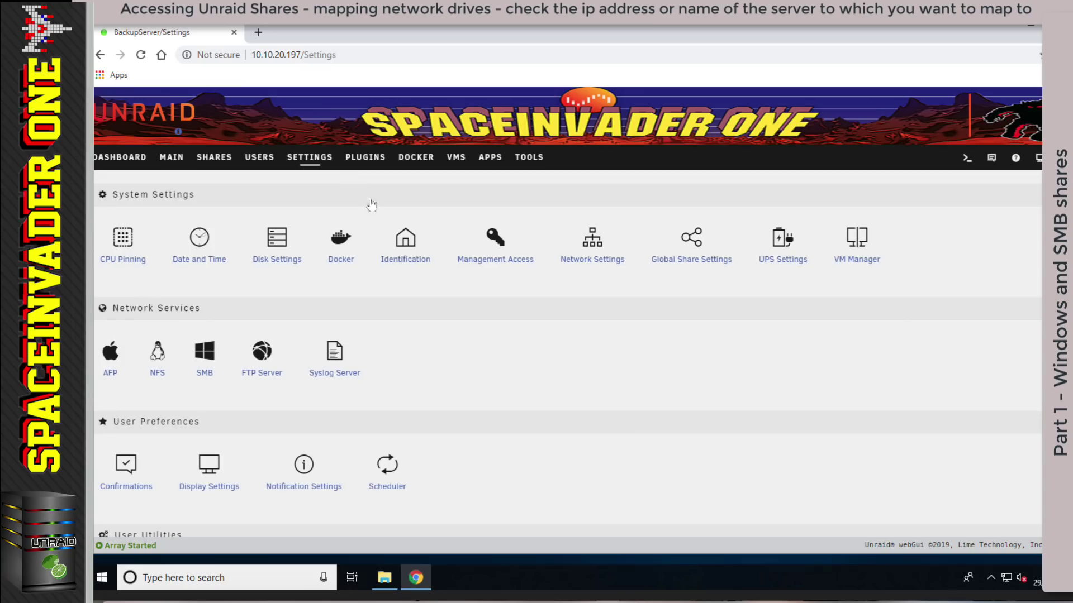
click(403, 261)
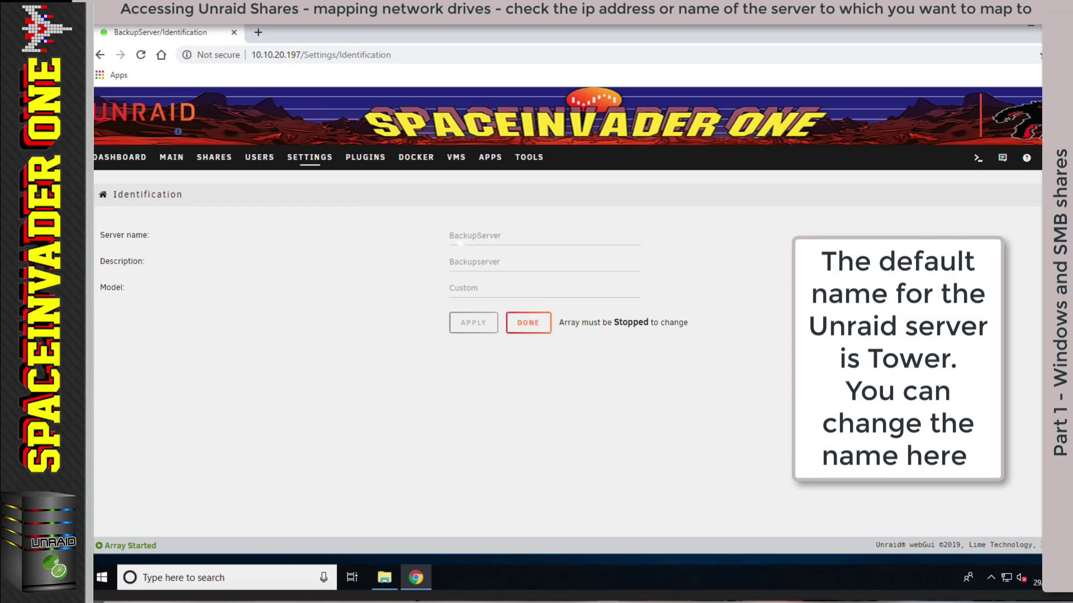
Check the server's IPv4 address in the Unraid Network Settings and leave the page without changes.
click(313, 159)
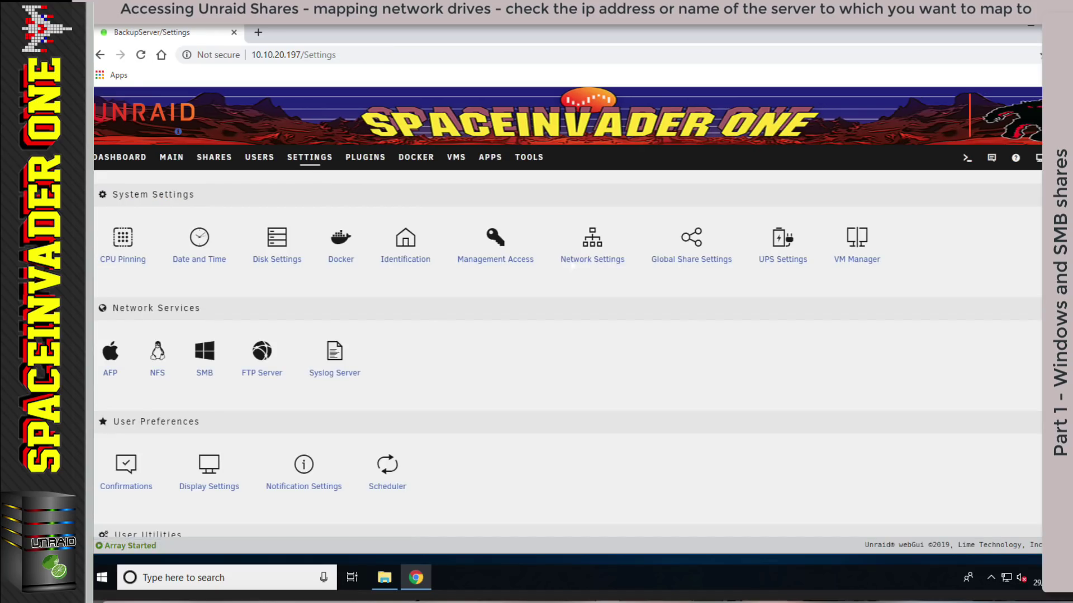
click(573, 267)
scroll(475, 249, down, 4)
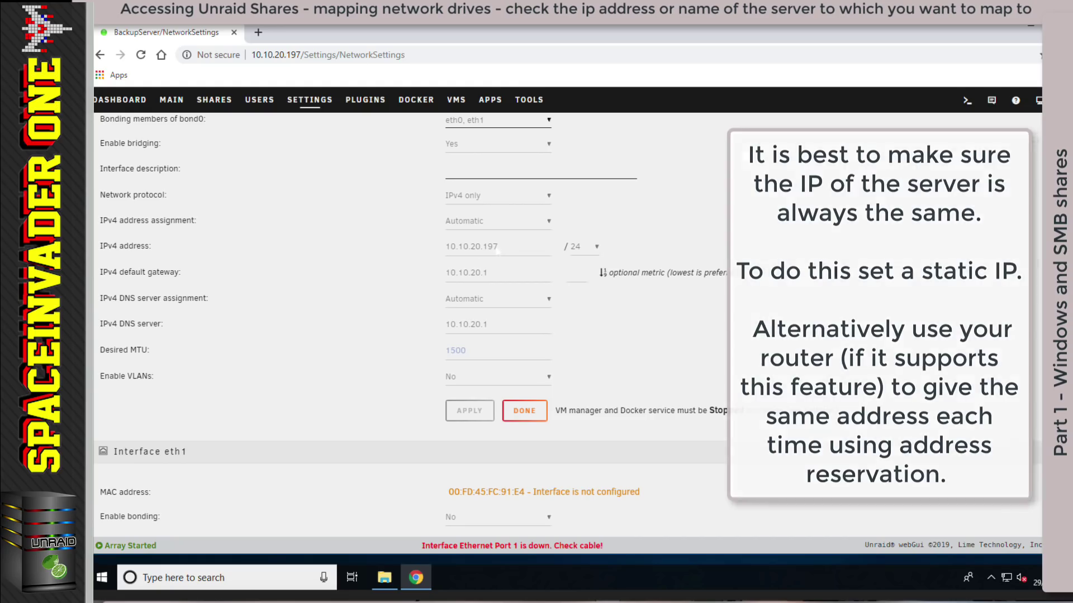
click(523, 412)
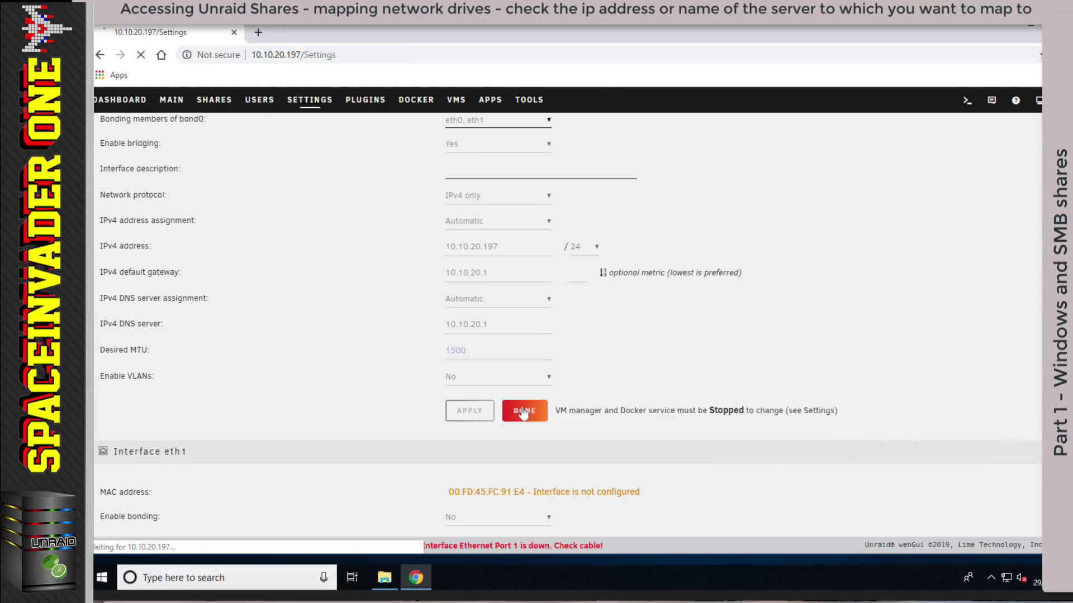
Return to File Explorer and map the network folder \\10.10.20.197\media as drive Z: from This PC.
click(1029, 29)
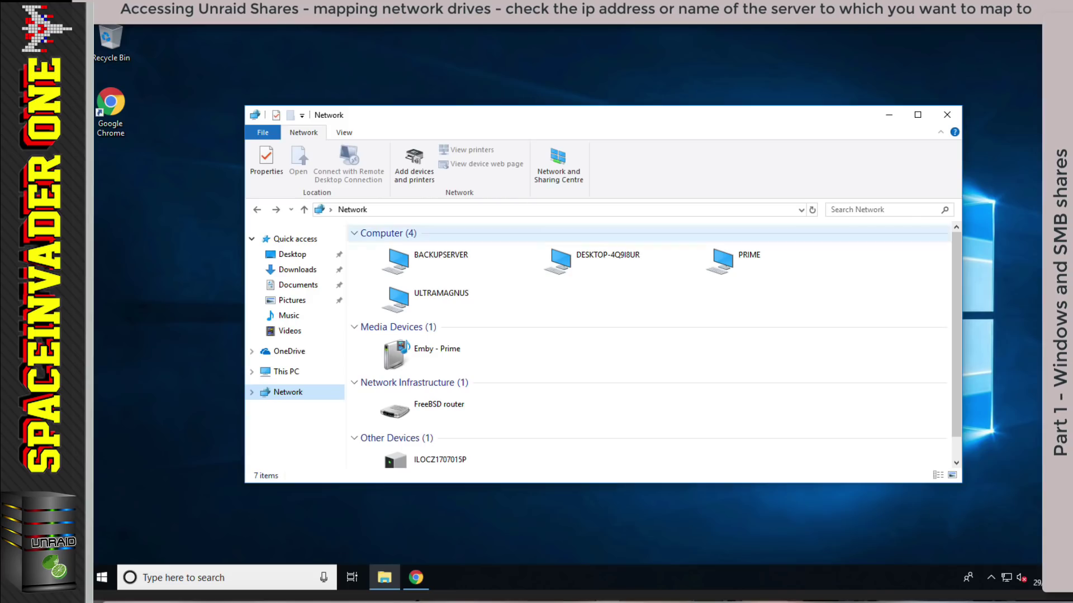
click(286, 371)
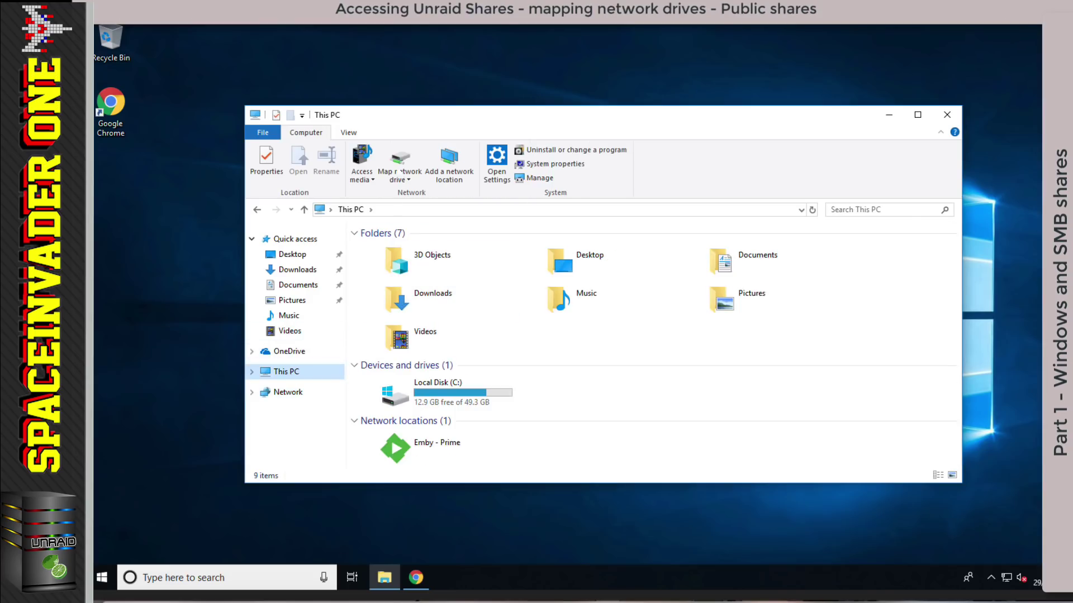
click(396, 167)
click(528, 254)
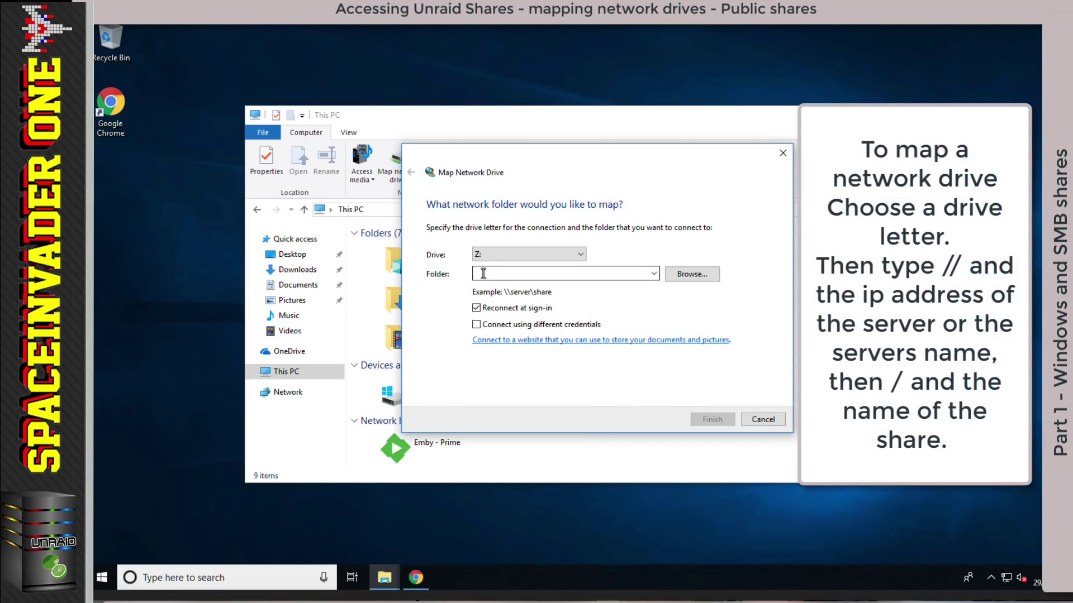
click(480, 274)
text(\)
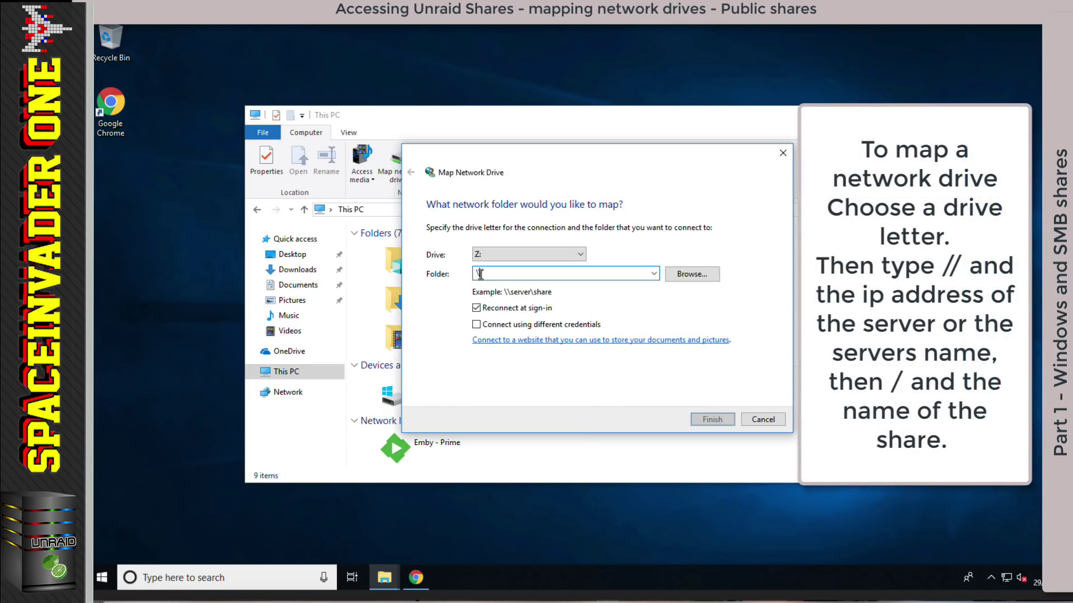
text(\)
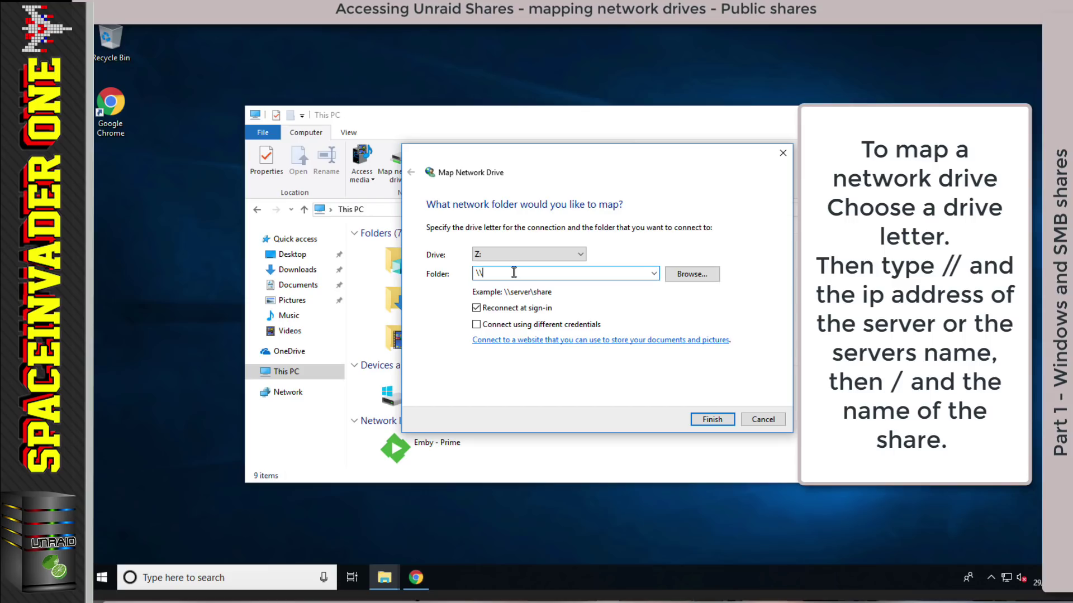
text(10.10.20.197\media)
click(705, 419)
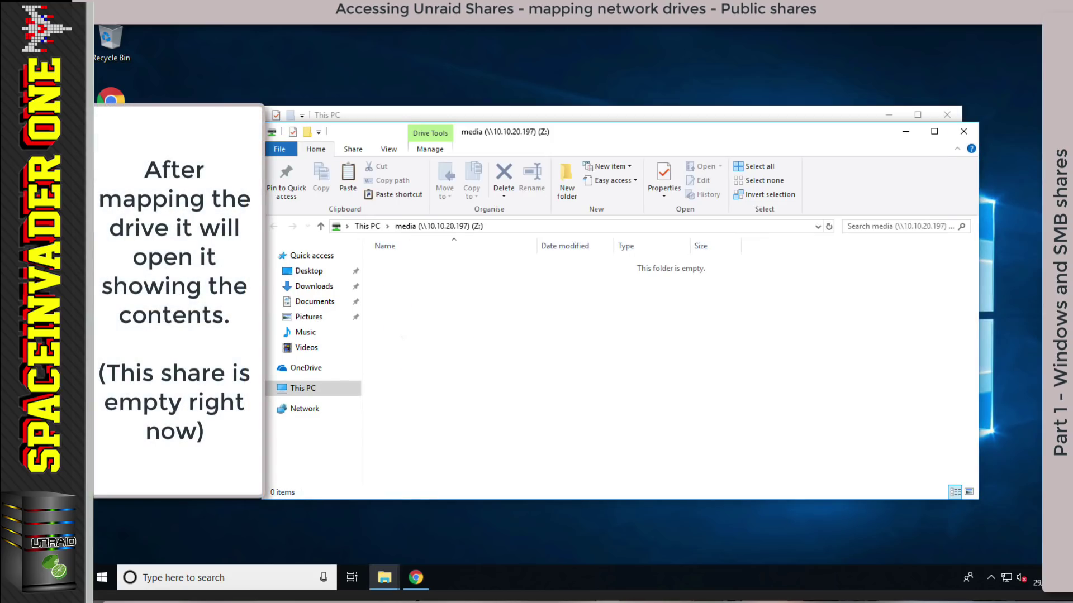
Paste the copied Back to the Future movie folders into the mapped media drive.
right_click(397, 328)
click(416, 416)
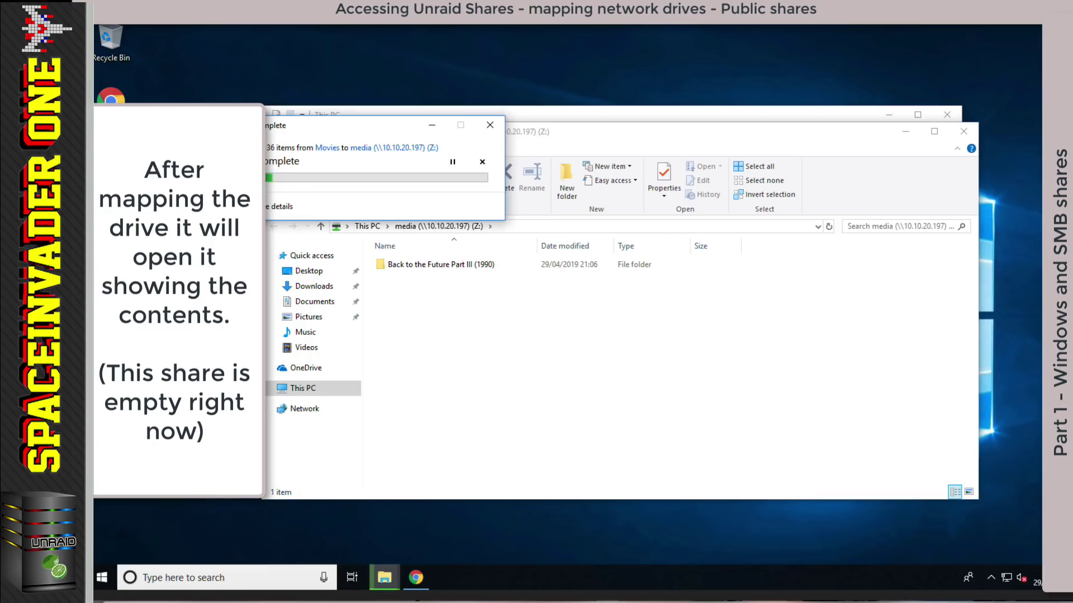
click(729, 357)
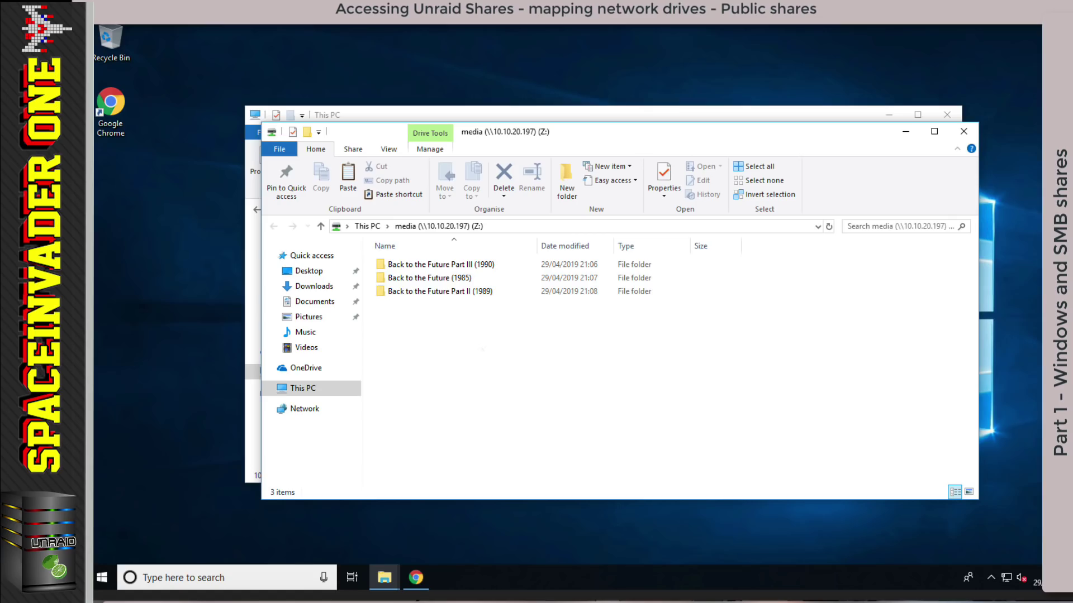
Switch to Chrome and review the media share's SMB export and security options, keeping Security on Public.
click(416, 578)
click(214, 157)
click(124, 289)
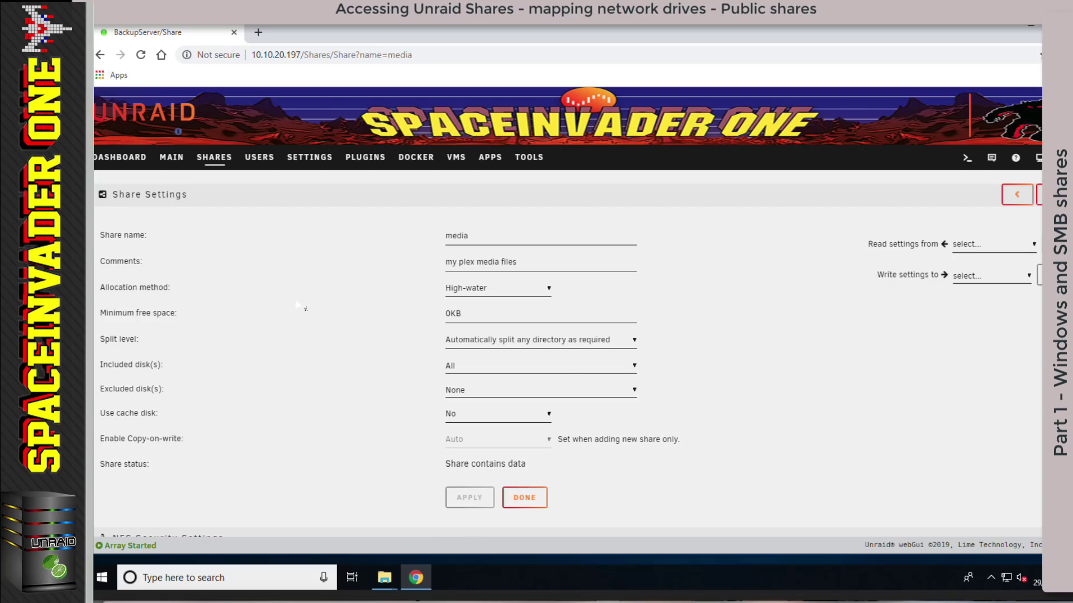
scroll(302, 308, down, 6)
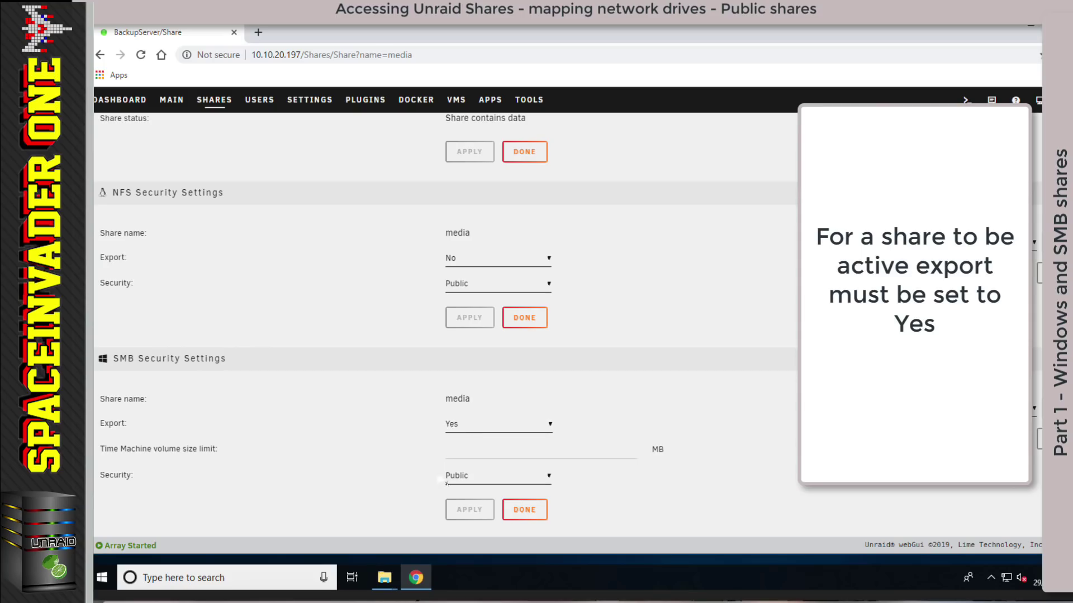
click(478, 480)
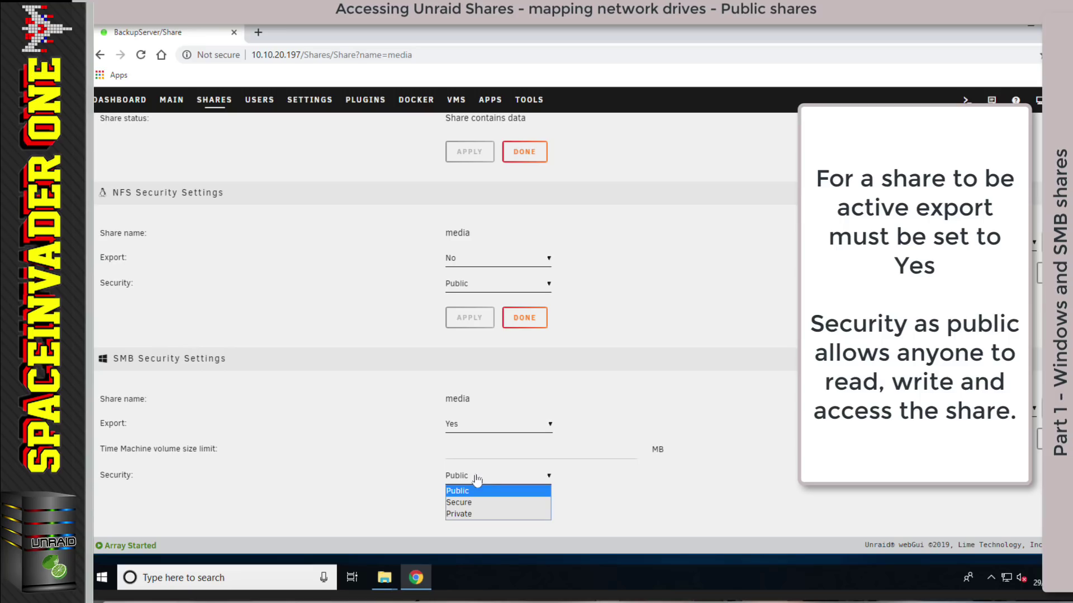
click(477, 490)
click(523, 510)
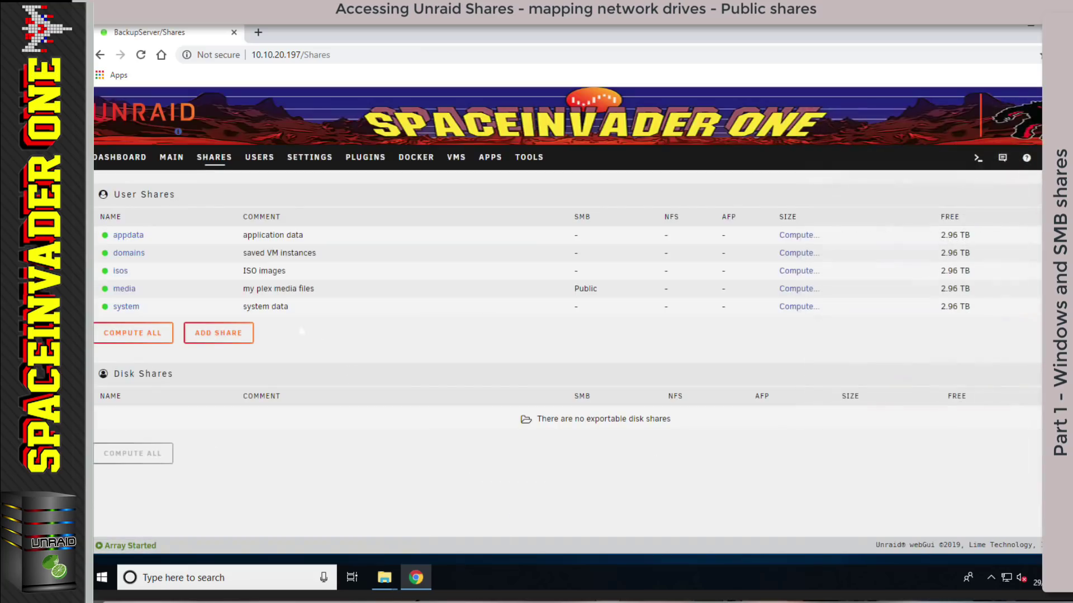
Add a user share named secret with the comment "top secret files".
click(218, 335)
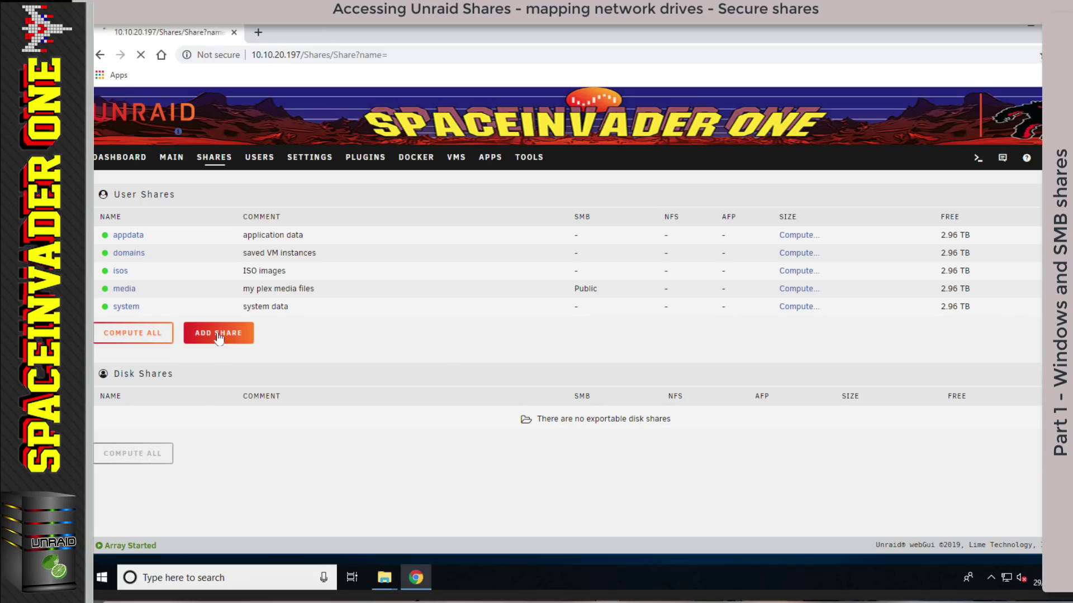
text(secret)
click(453, 261)
text(top s)
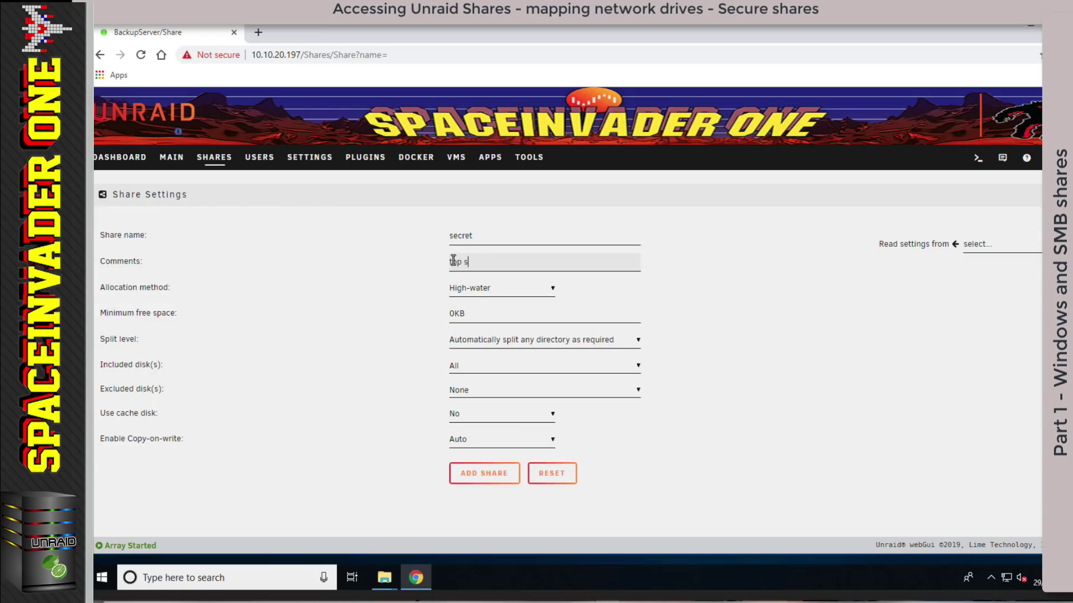
text(ecret files)
click(484, 473)
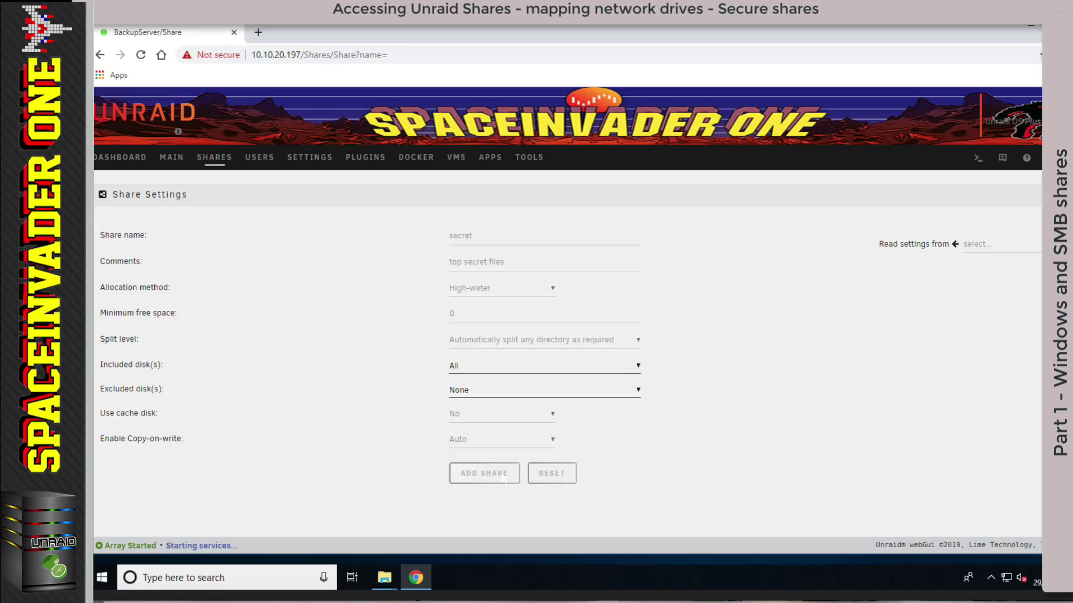
Set the secret share's SMB security to Secure, apply it and return to the shares list.
click(124, 308)
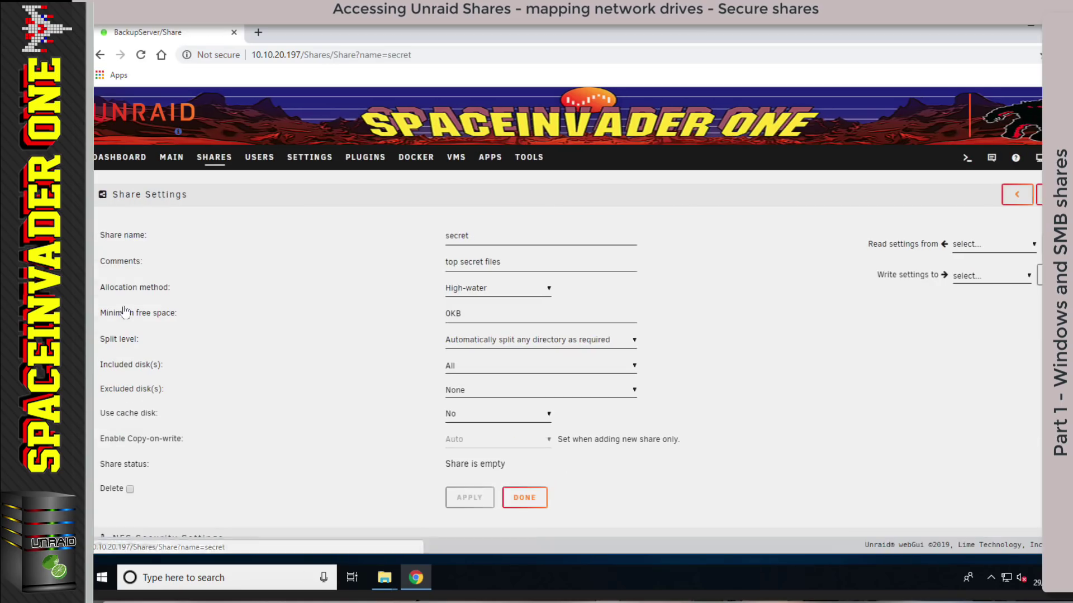
scroll(239, 386, down, 6)
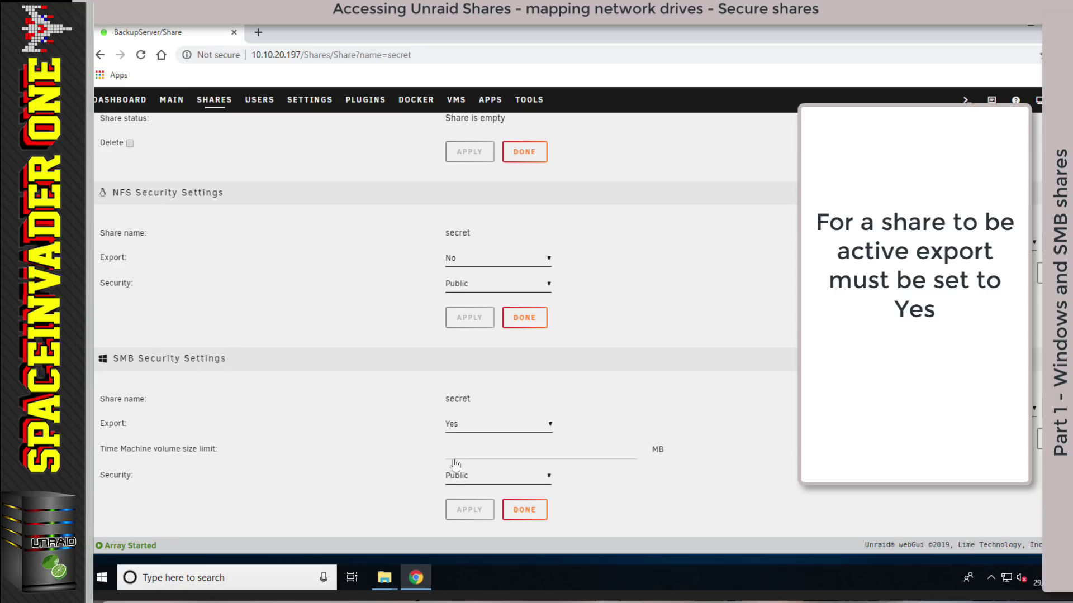
click(471, 477)
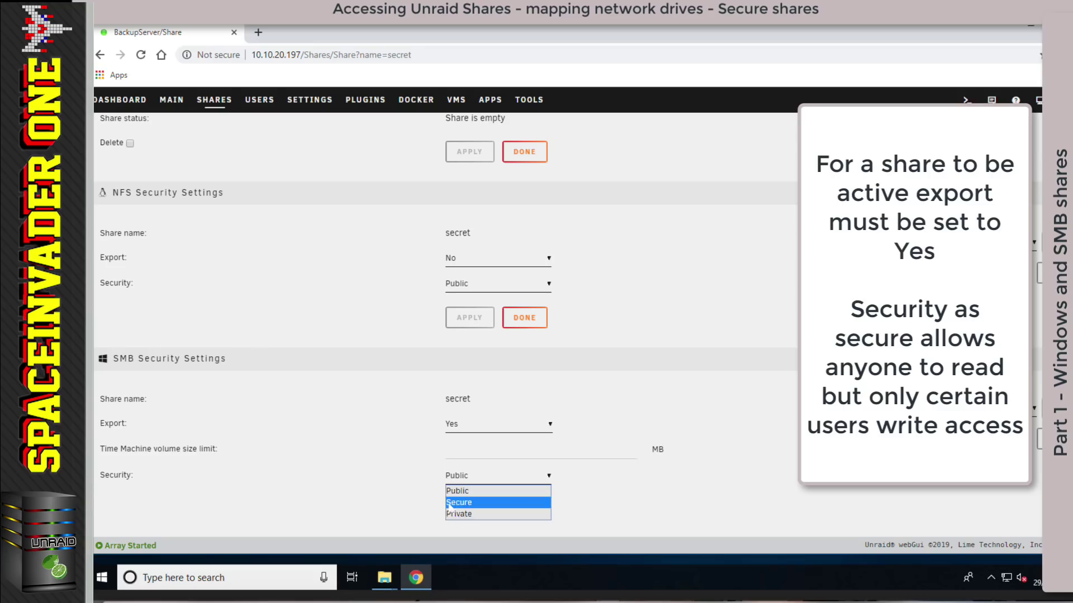
click(457, 503)
click(466, 510)
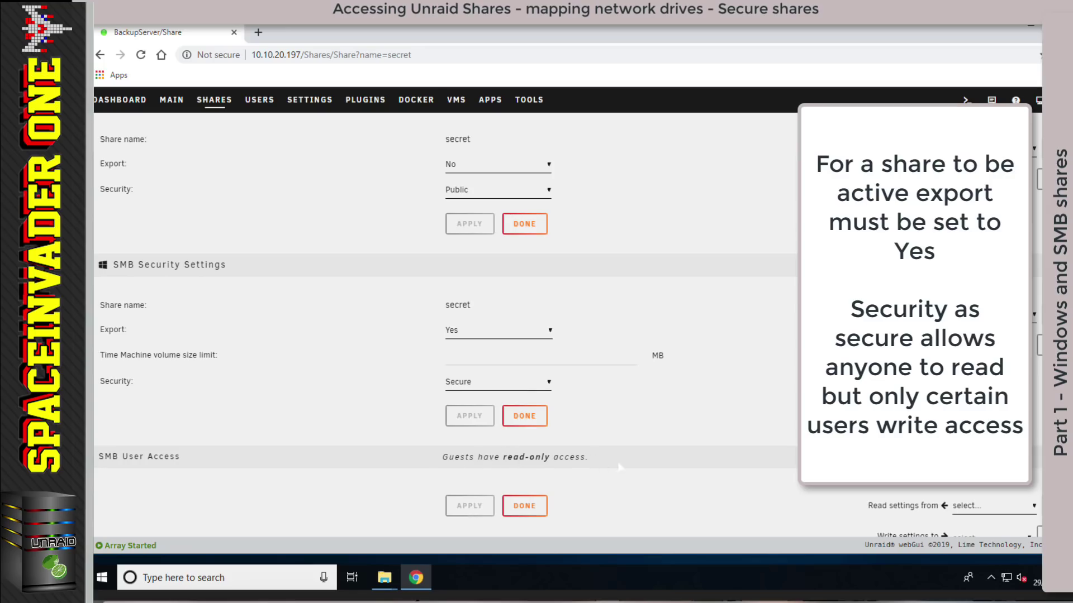
click(520, 507)
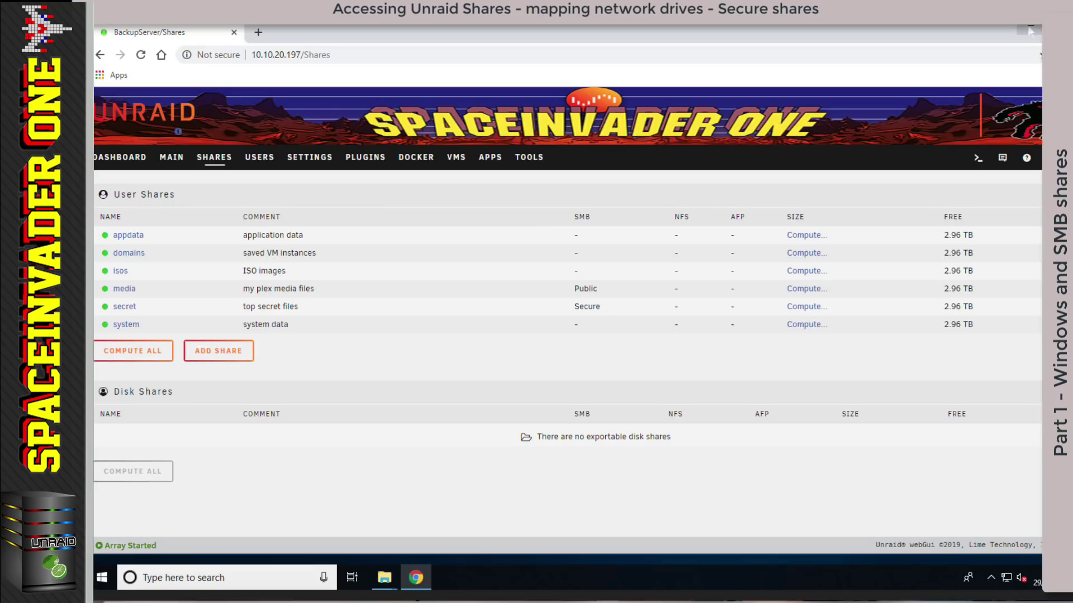
Switch to File Explorer and map the network folder \\10.10.20.197\secret as drive Y: from This PC.
click(1030, 29)
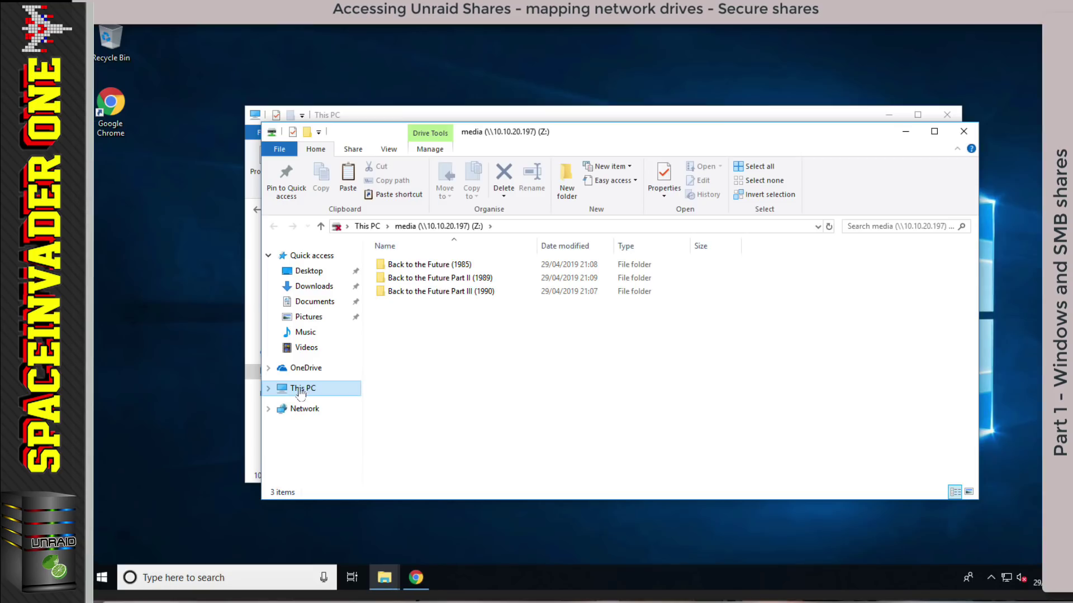
click(301, 390)
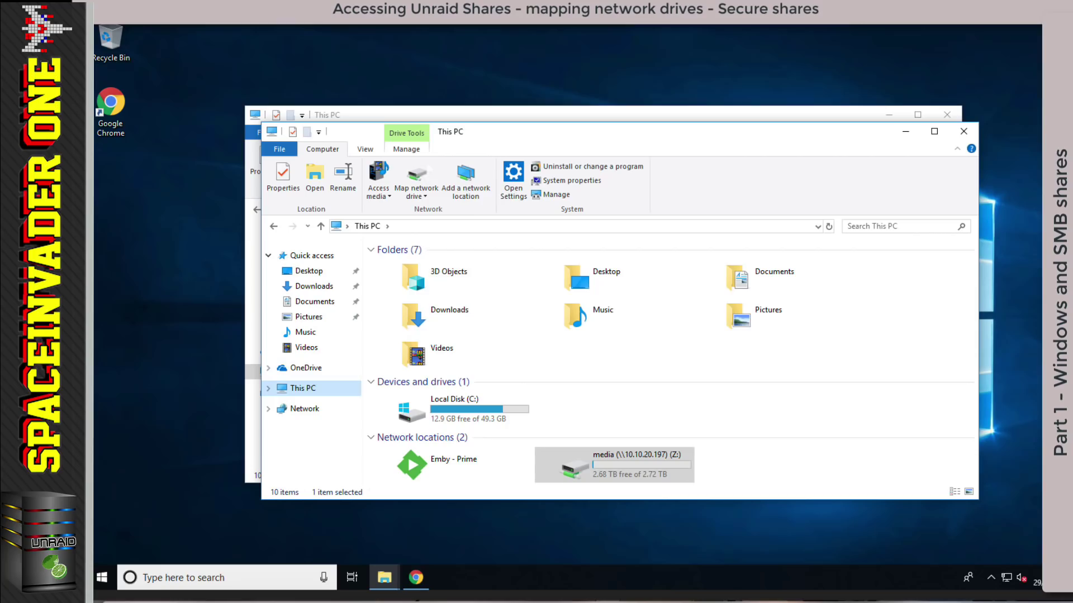
click(416, 176)
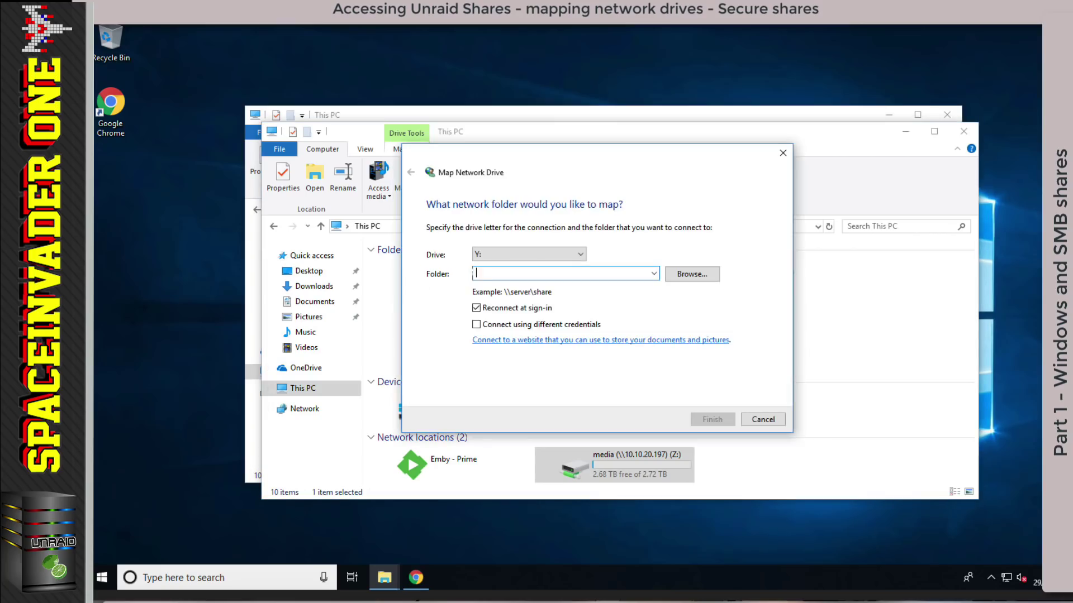
text(\10.10.20.197\media)
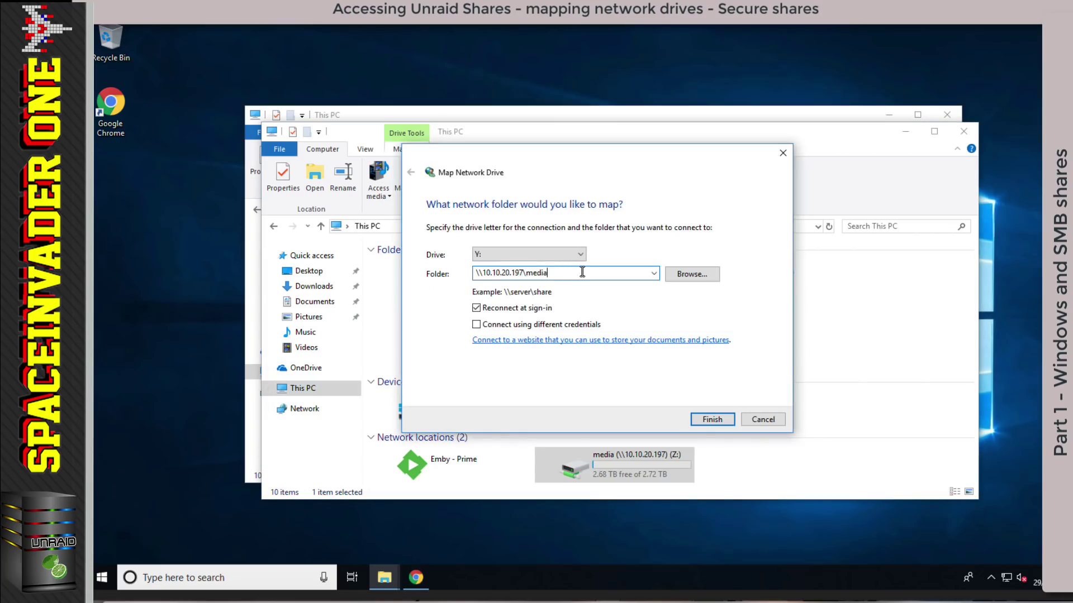
key(BackSpace)
key(BackSpace)
key(BackSpace)
key(BackSpace)
key(BackSpace)
text(secret)
key(Return)
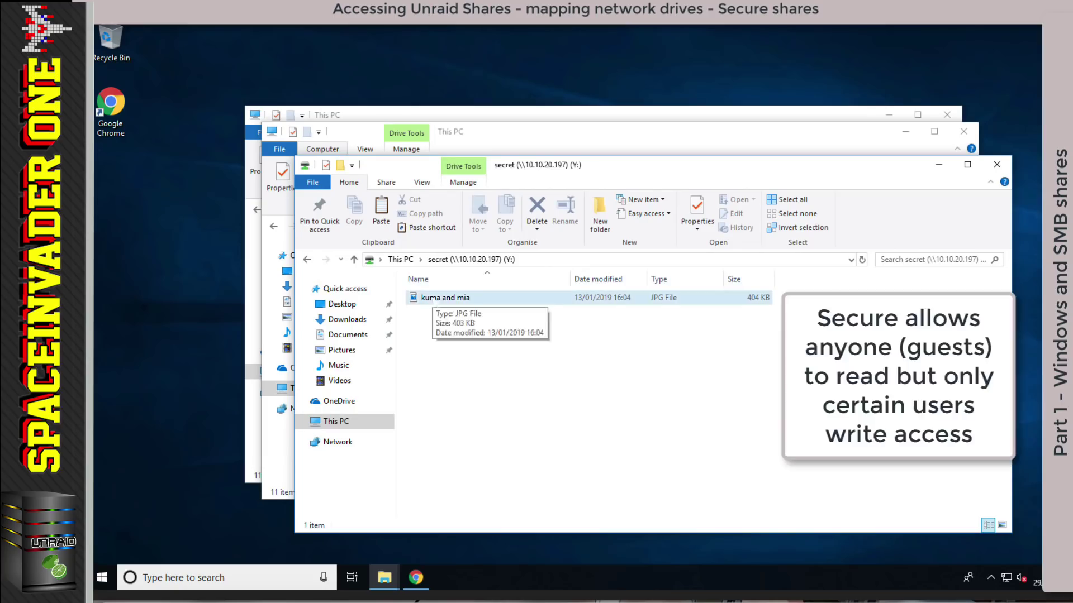
View the "kuma and mia" picture on the mapped secret drive and try to delete the file.
double_click(430, 299)
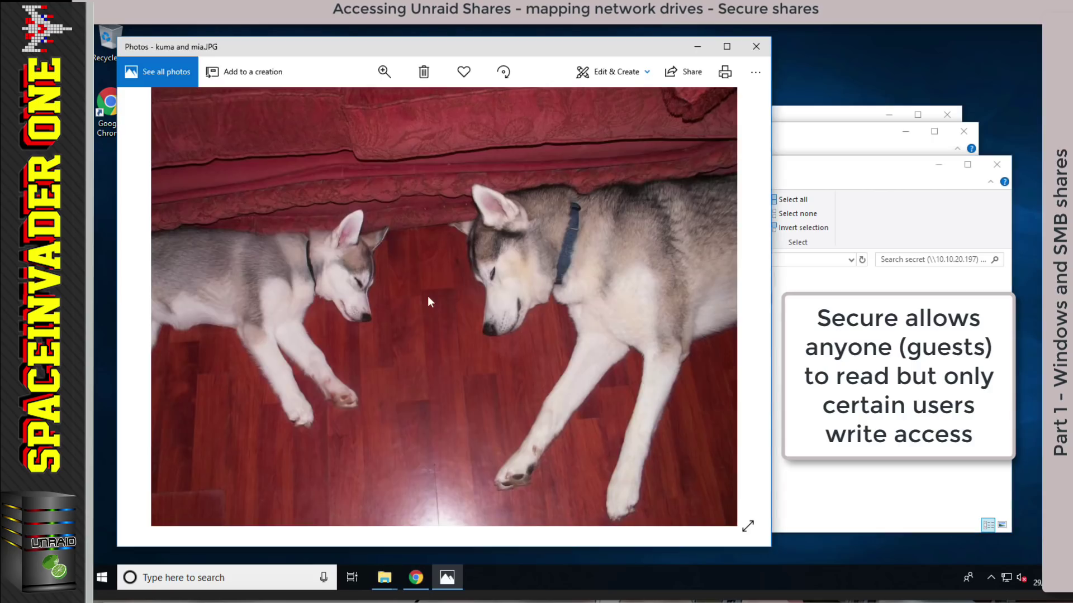
click(756, 47)
right_click(464, 298)
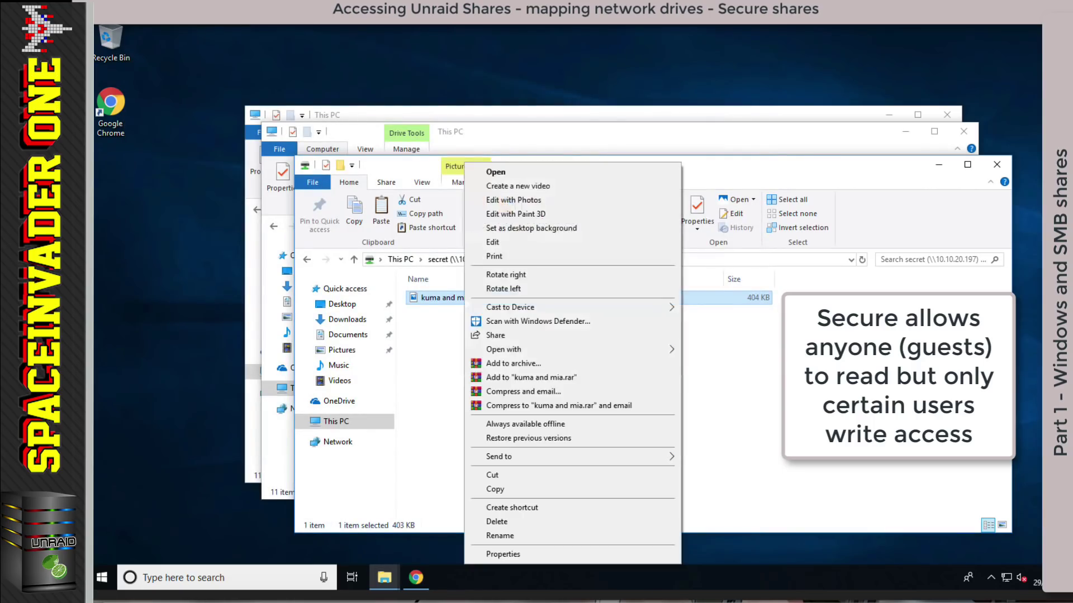
click(503, 519)
click(643, 306)
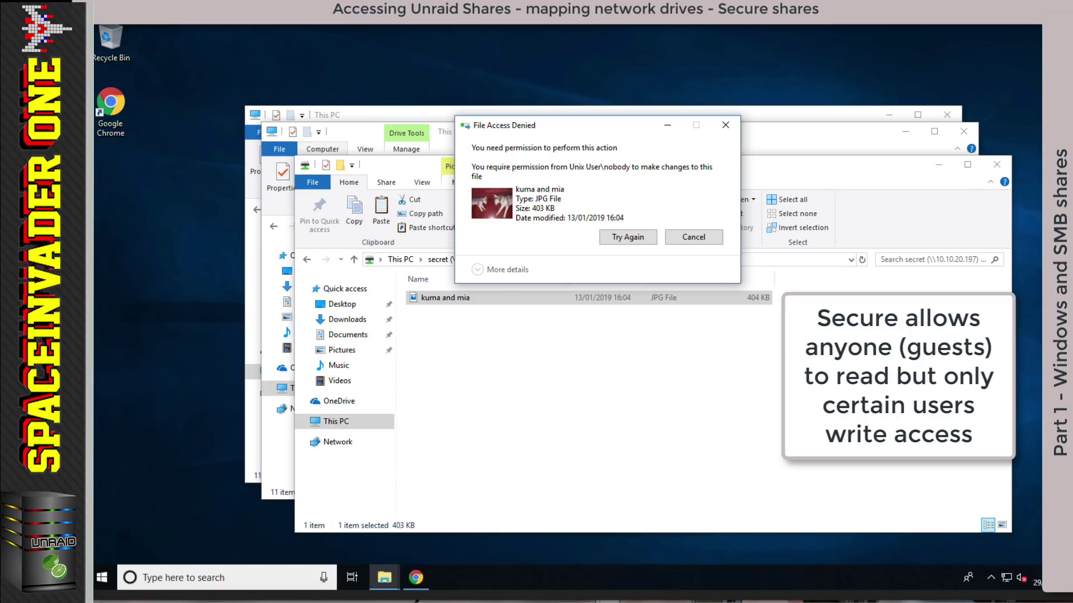
click(691, 236)
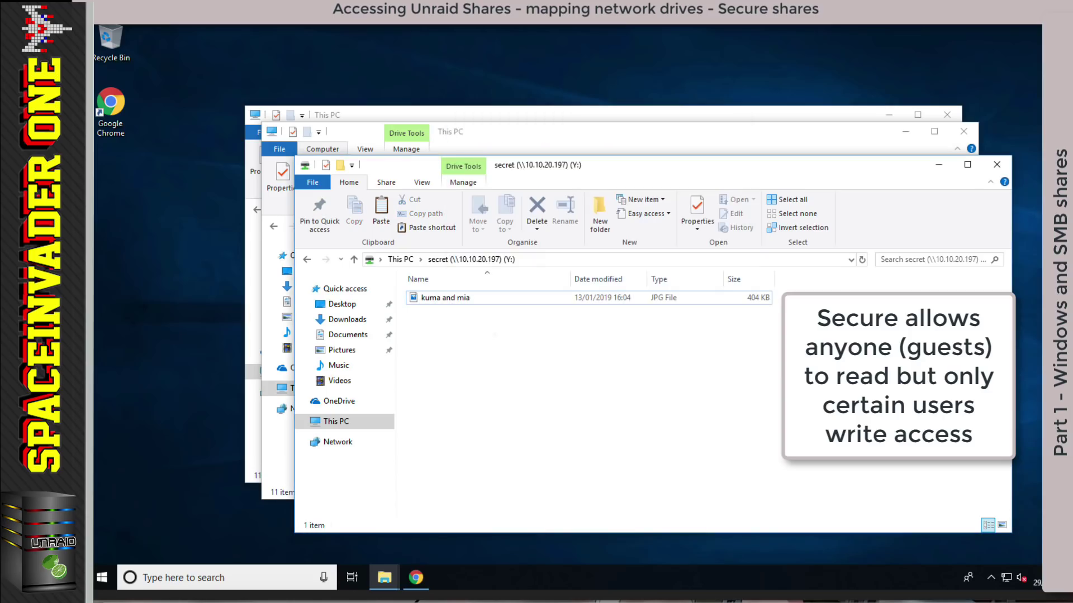
Try to create a new folder in the mapped secret drive, and close its window.
right_click(492, 326)
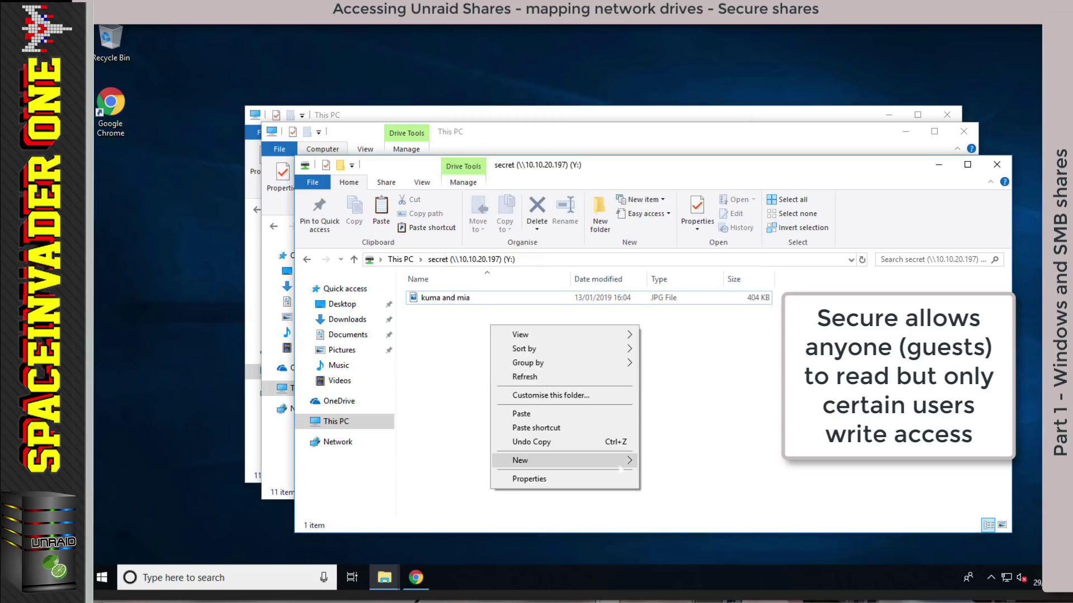
mouse_move(620, 468)
click(653, 462)
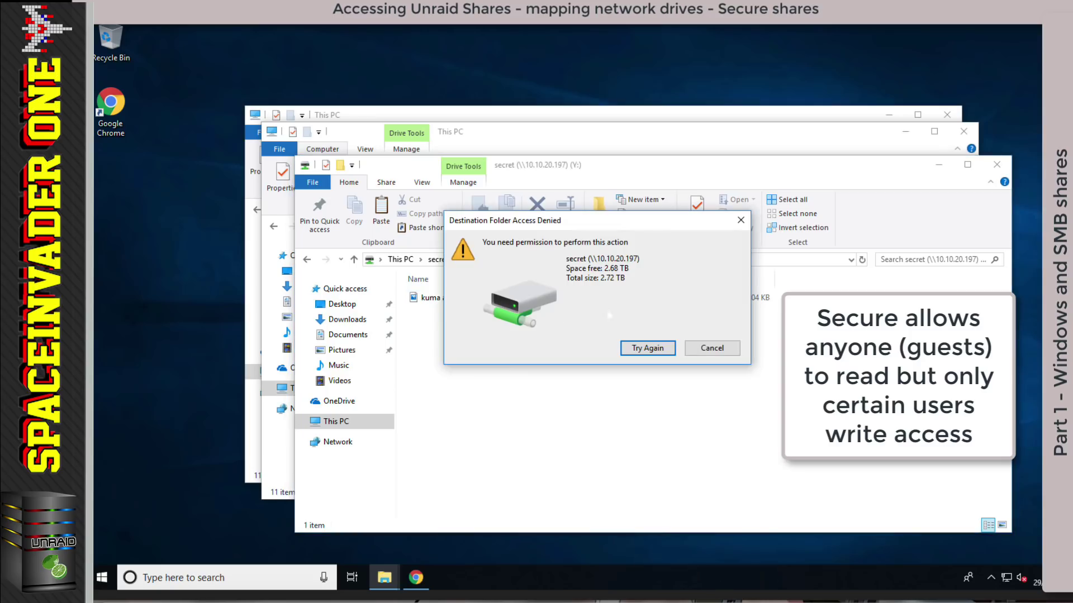
click(693, 351)
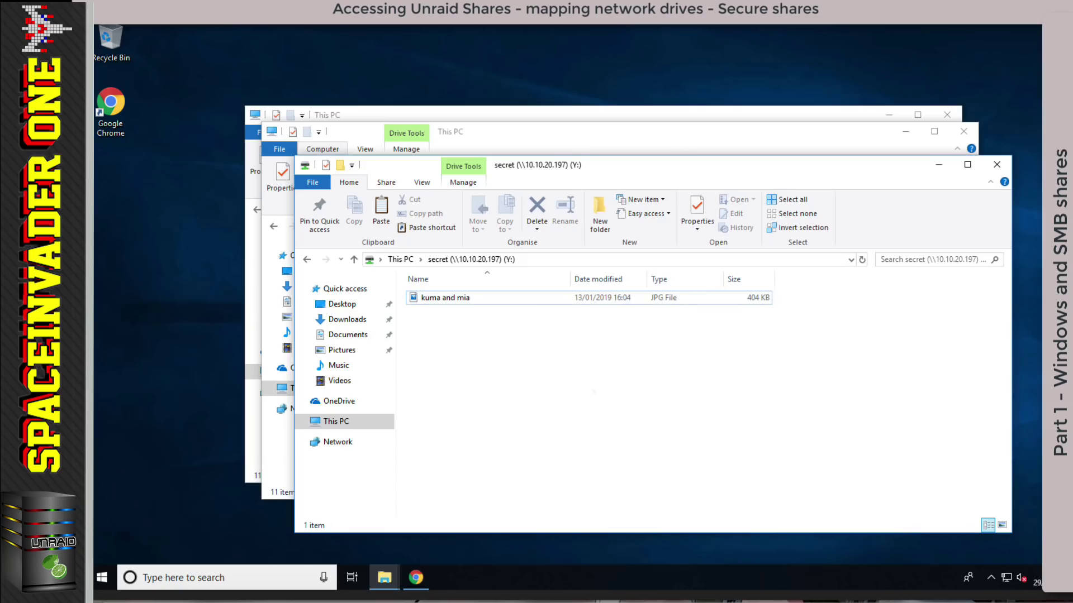
click(996, 165)
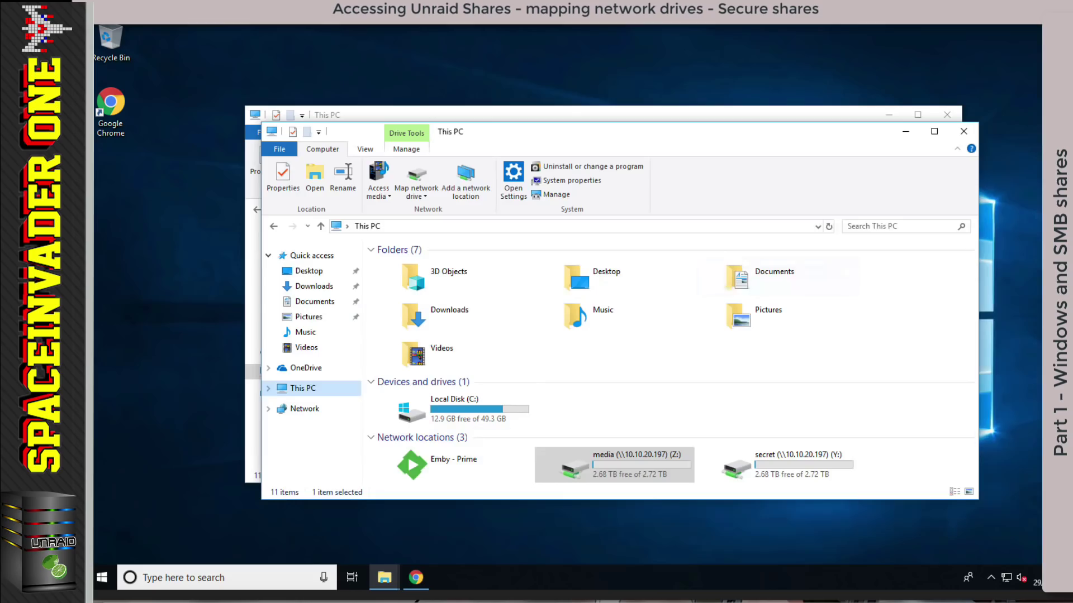
Switch to Chrome, set the secret share's SMB security to Private, and apply it.
click(416, 578)
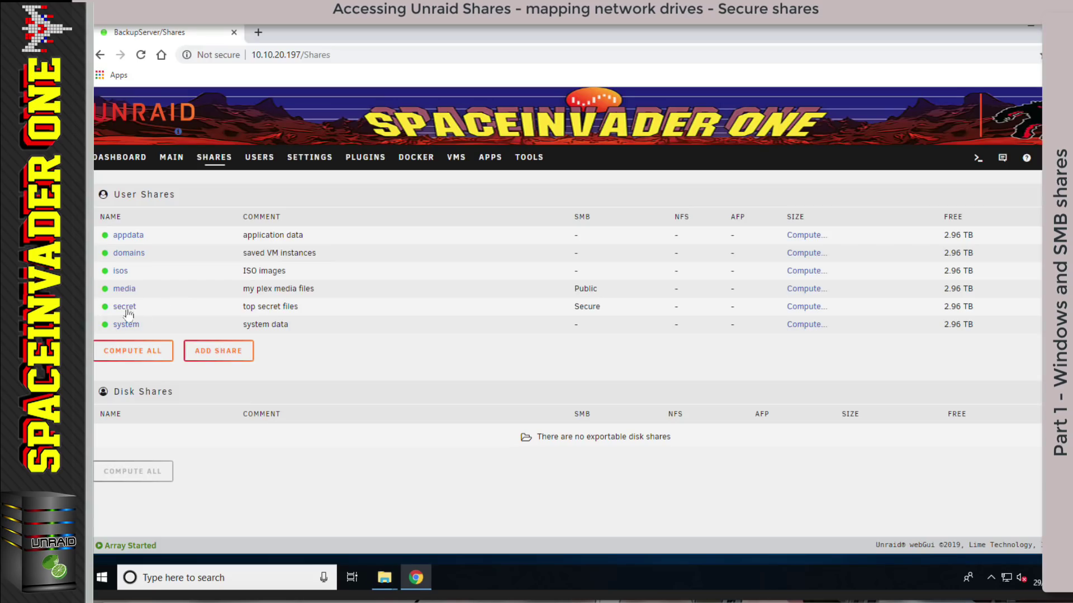
click(126, 308)
scroll(358, 395, down, 10)
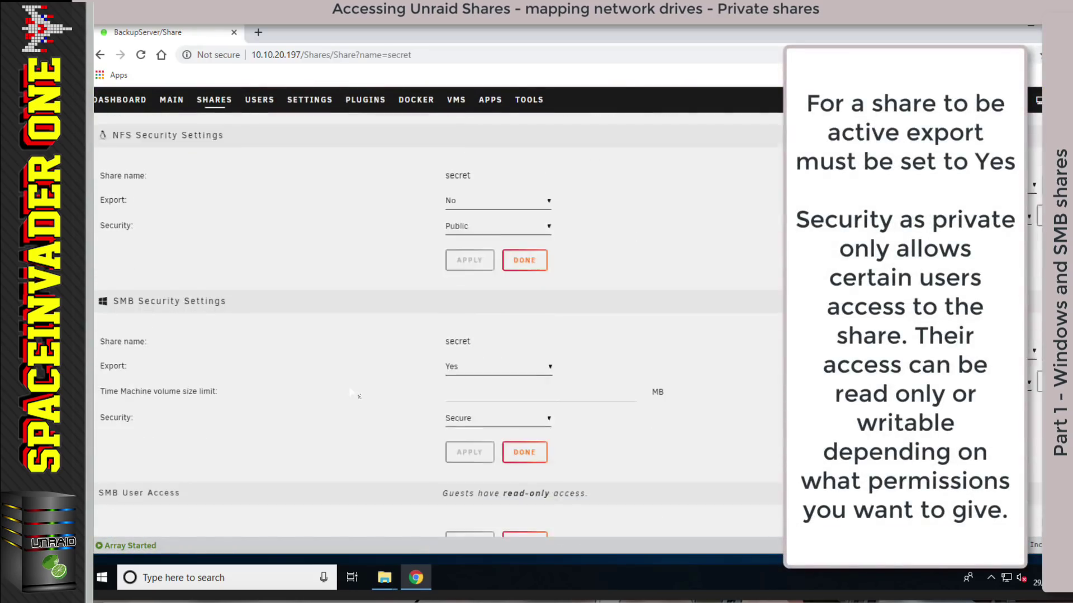
scroll(350, 390, down, 1)
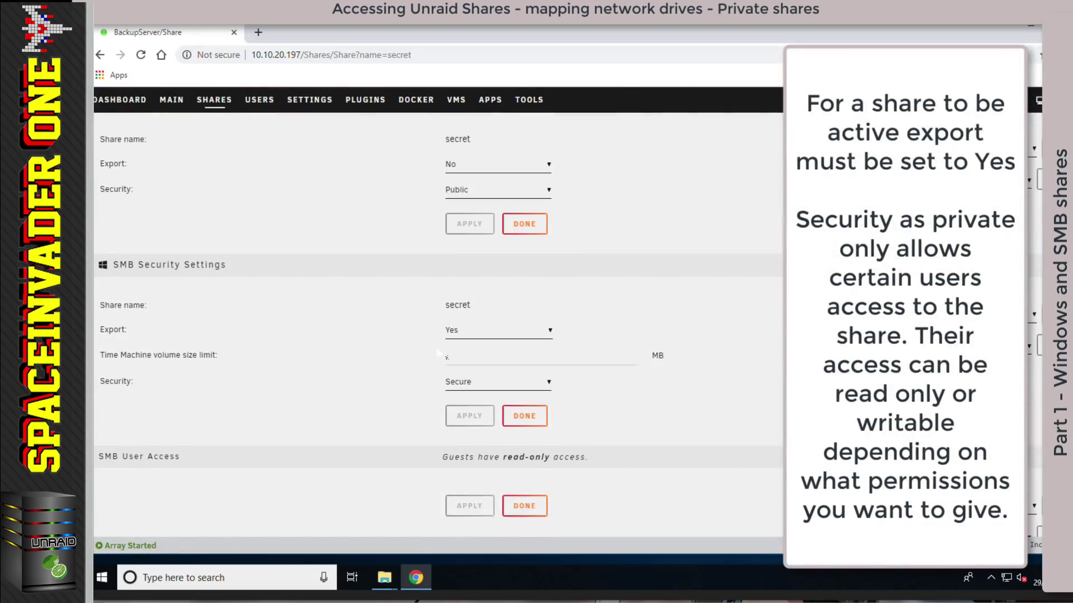
click(542, 385)
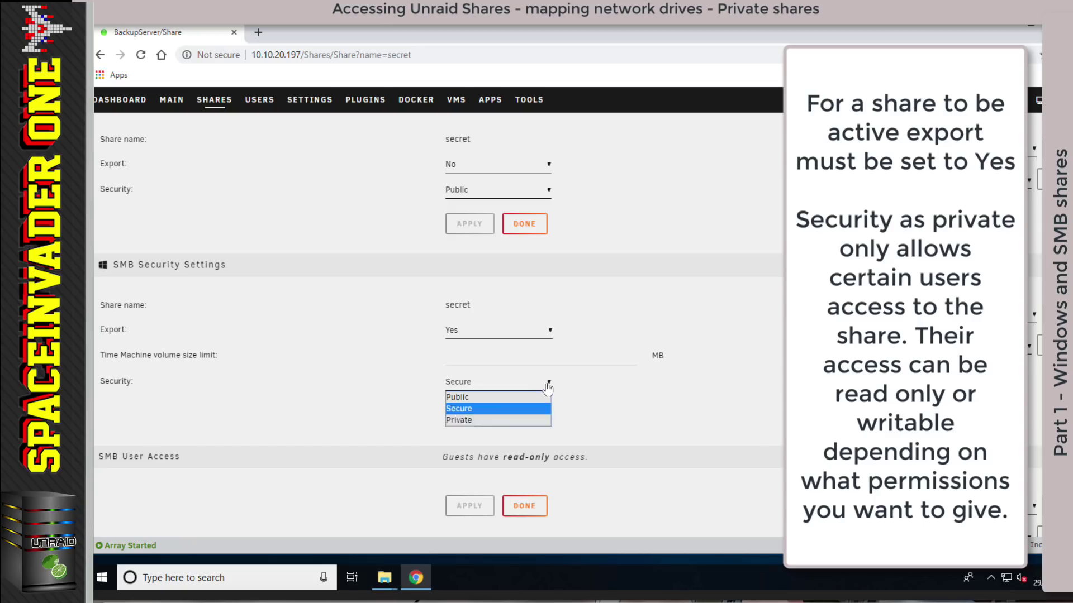
click(496, 422)
click(470, 416)
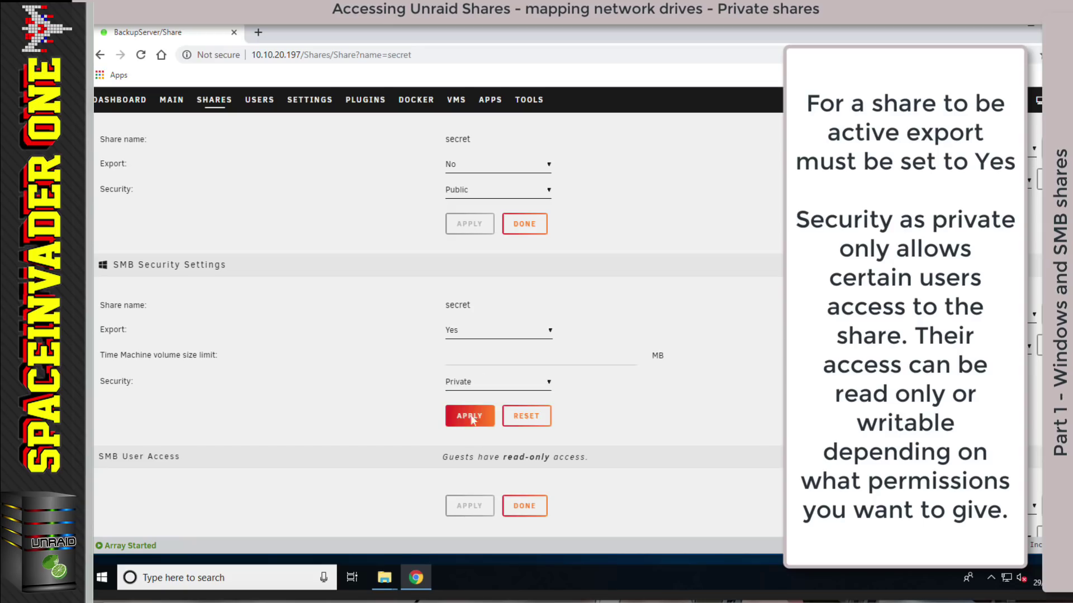
click(522, 495)
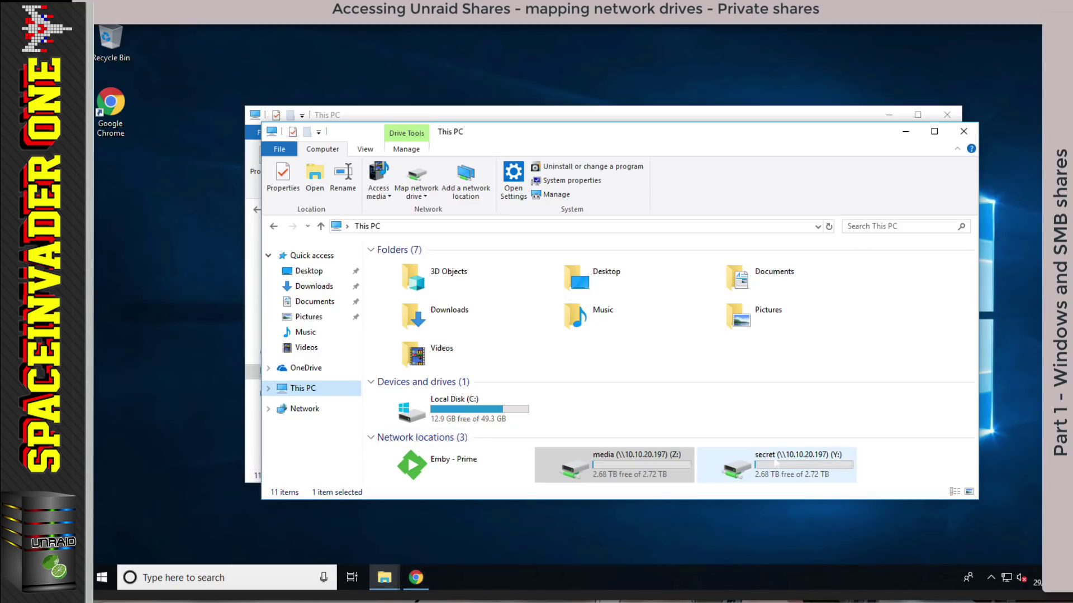
Test guest access in File Explorer by opening the mapped secret drive and the mapped media drive, and close the window.
double_click(775, 462)
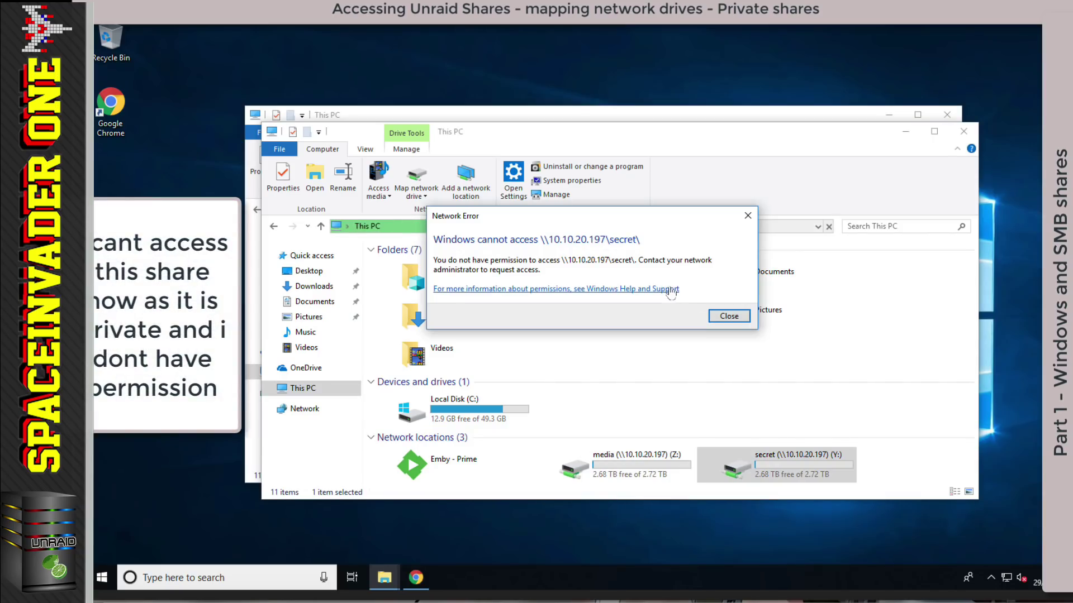
click(729, 316)
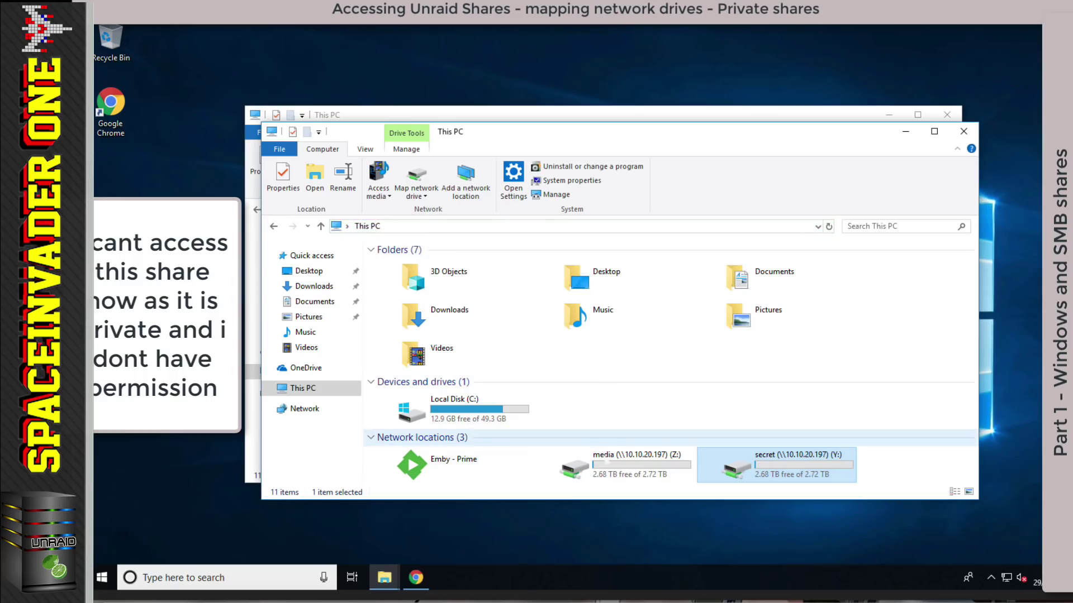
click(609, 464)
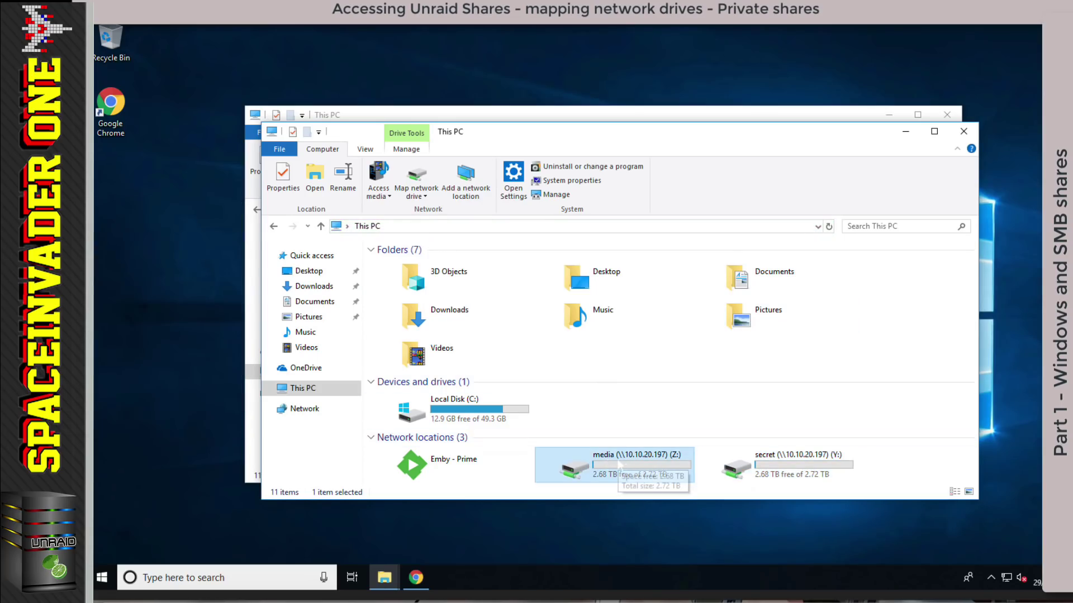
double_click(618, 464)
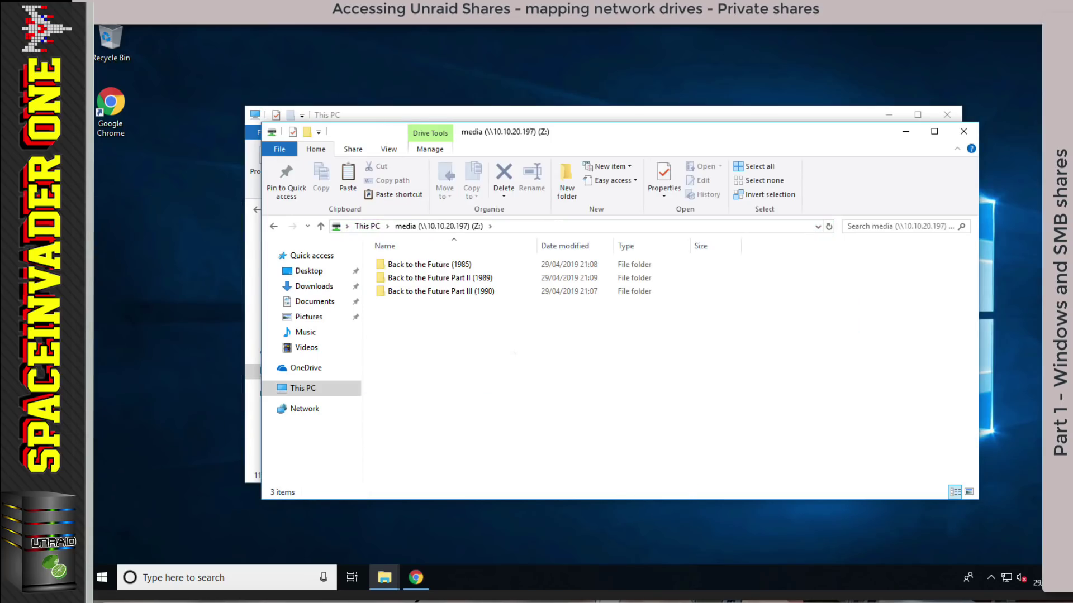
click(963, 131)
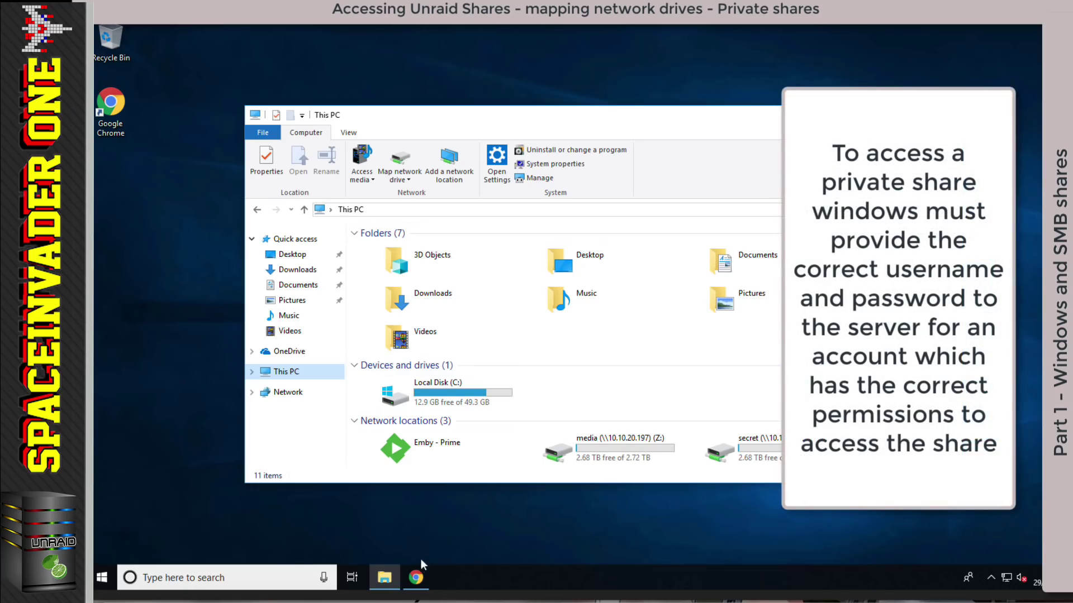
Switch to Chrome, add a user with the Windows account's user name and password, and check the account name shown in Windows.
click(417, 576)
click(259, 157)
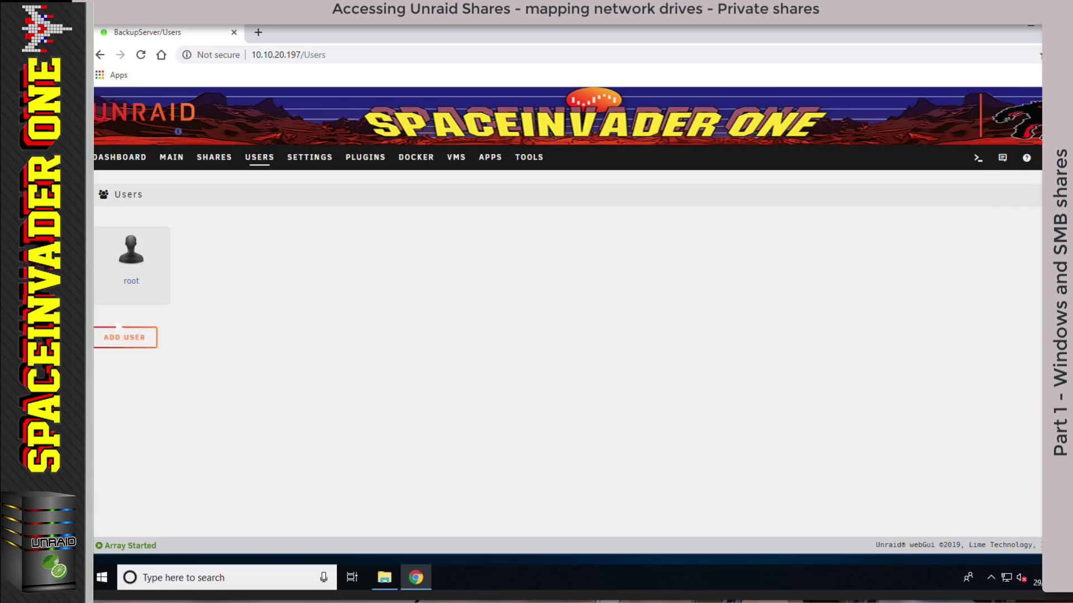
click(124, 337)
click(453, 237)
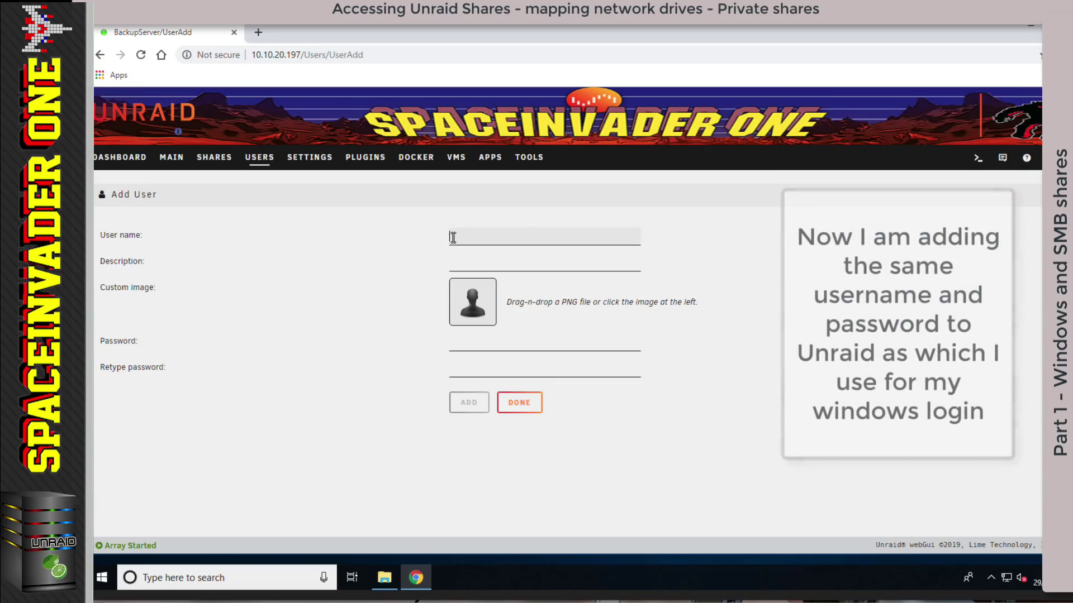
text(ed)
click(454, 342)
text(•••••)
text(•••••)
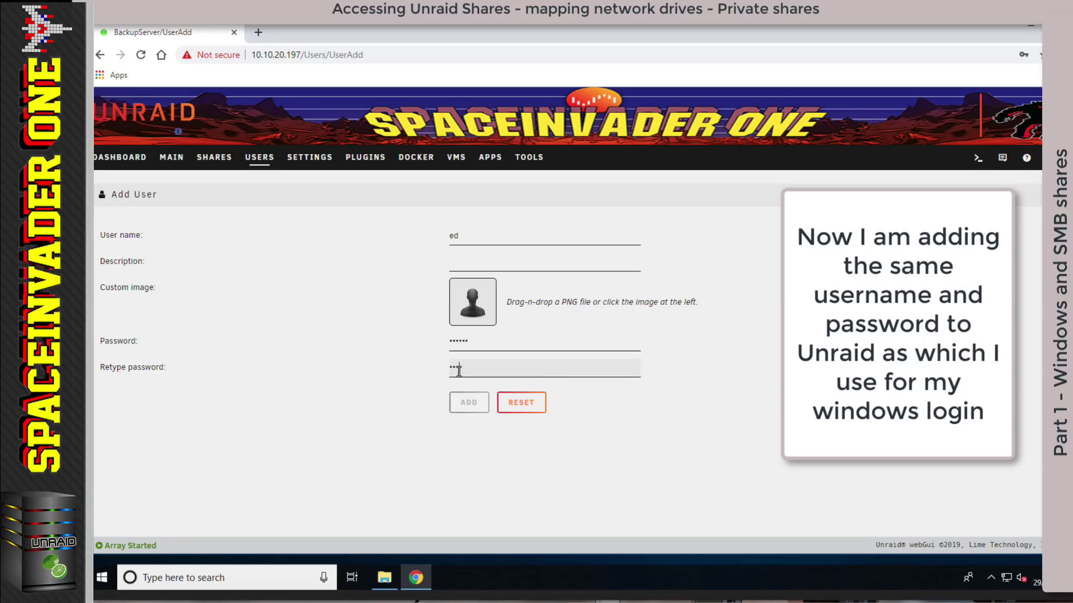
click(469, 404)
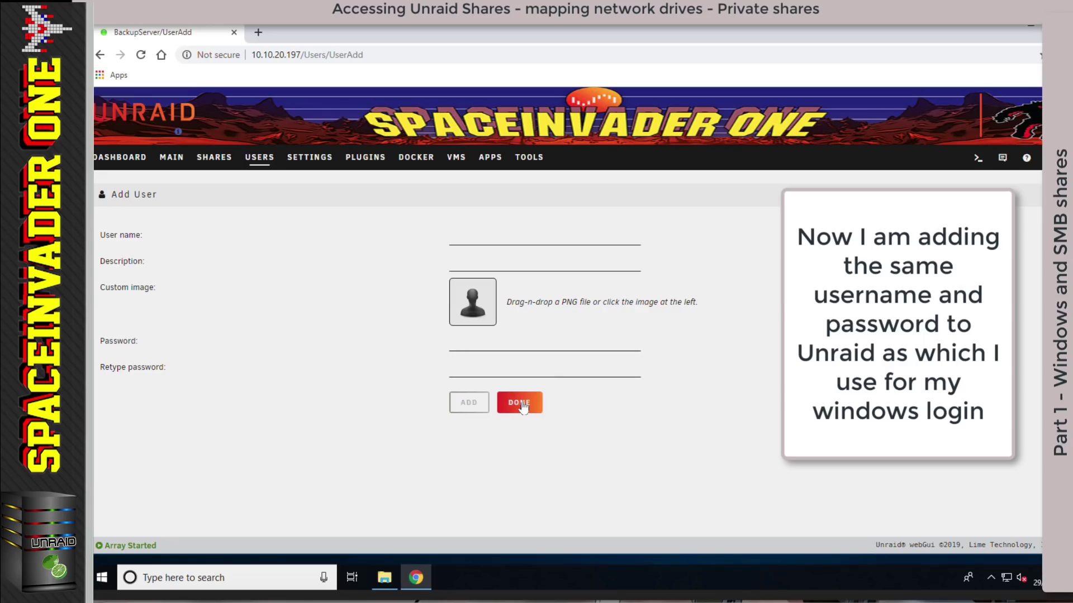
click(520, 403)
key(super)
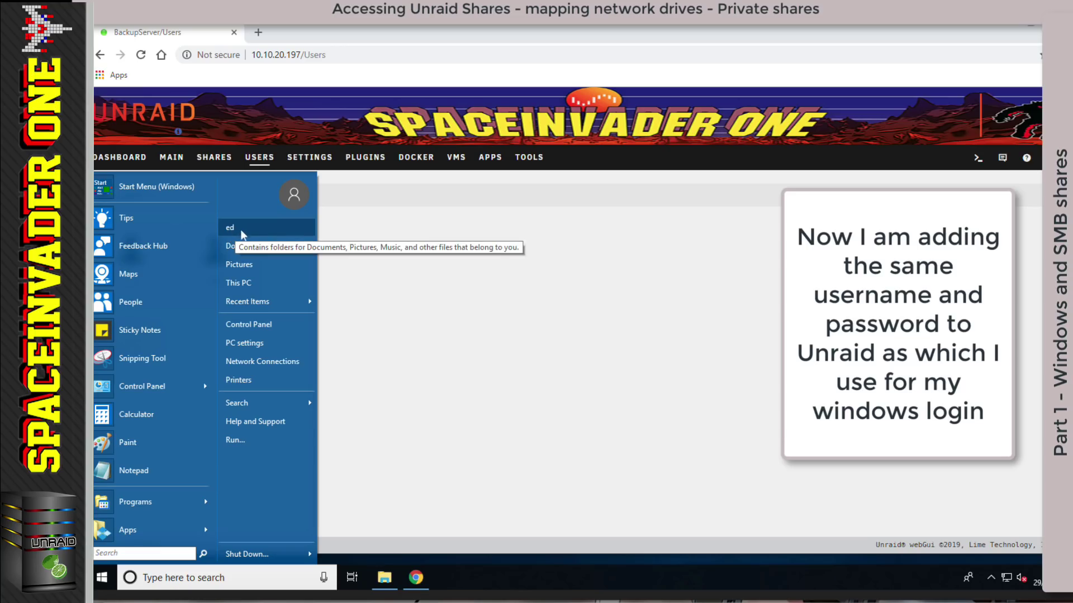
key(Escape)
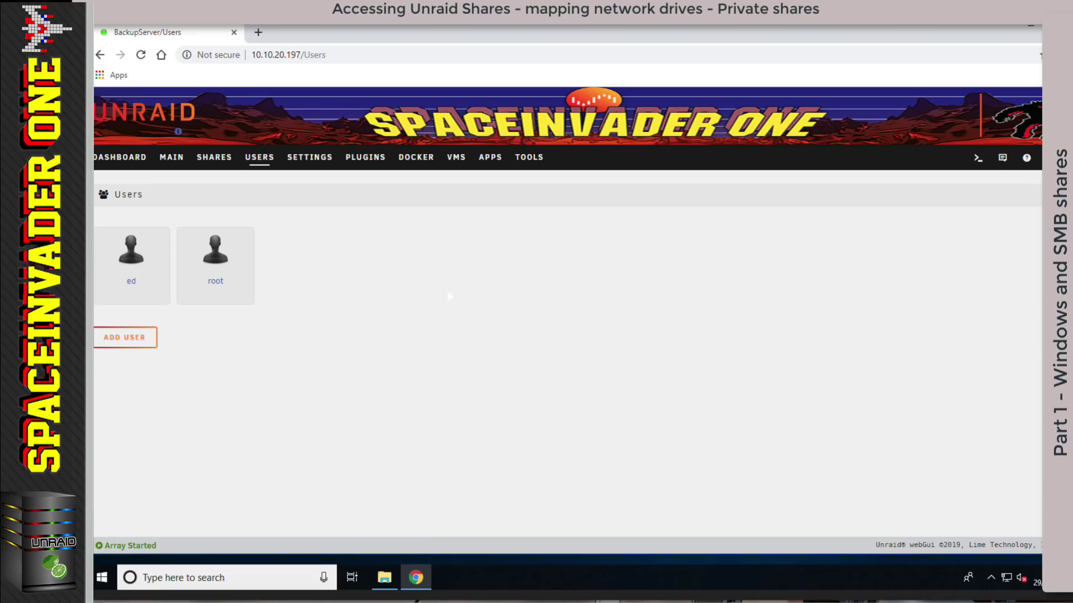
Switch to File Explorer, try to open the mapped secret drive, and open the mapped media drive.
click(1029, 29)
double_click(772, 449)
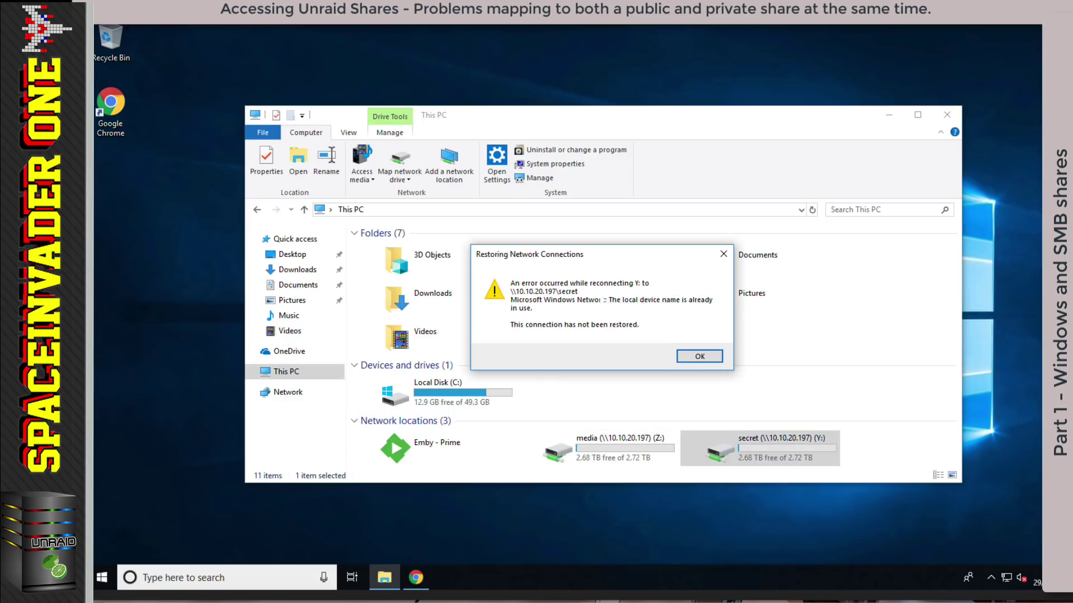
key(Return)
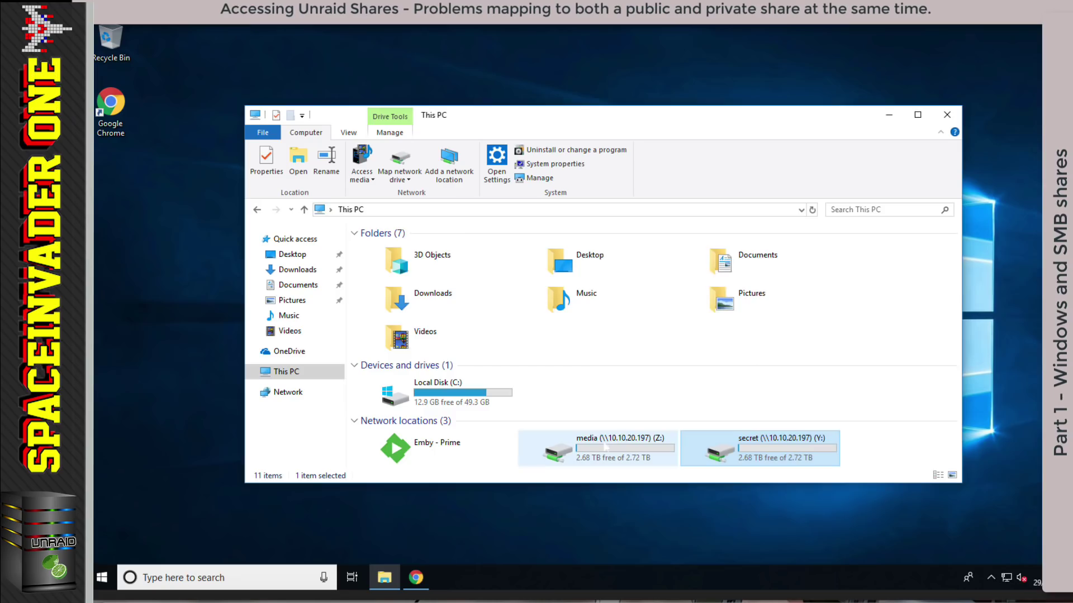
double_click(605, 447)
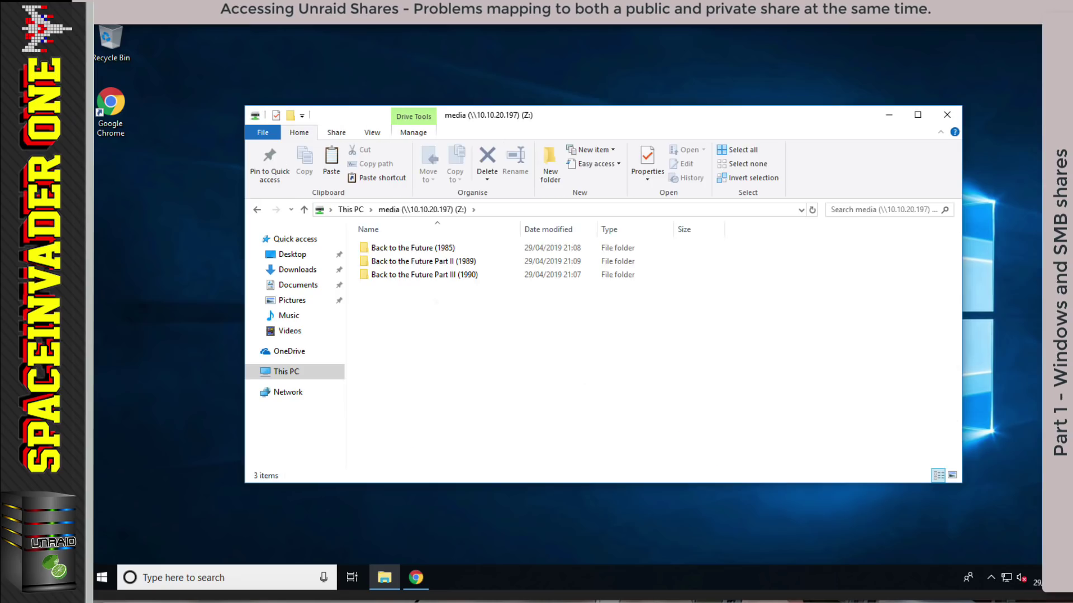
Return to This PC and disconnect the mapped secret drive.
key(alt+Left)
right_click(729, 414)
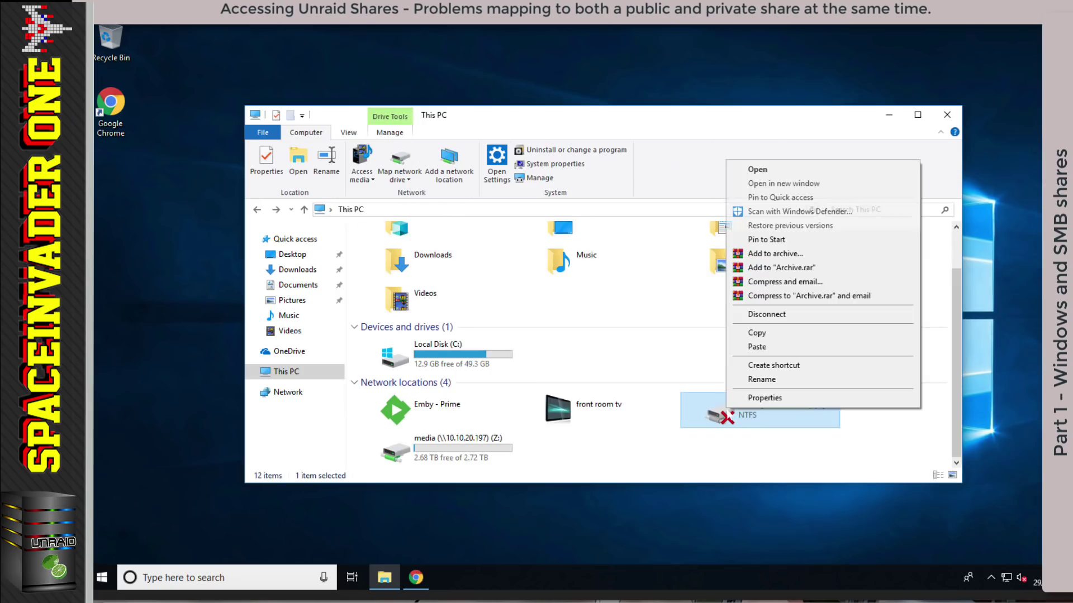
click(763, 316)
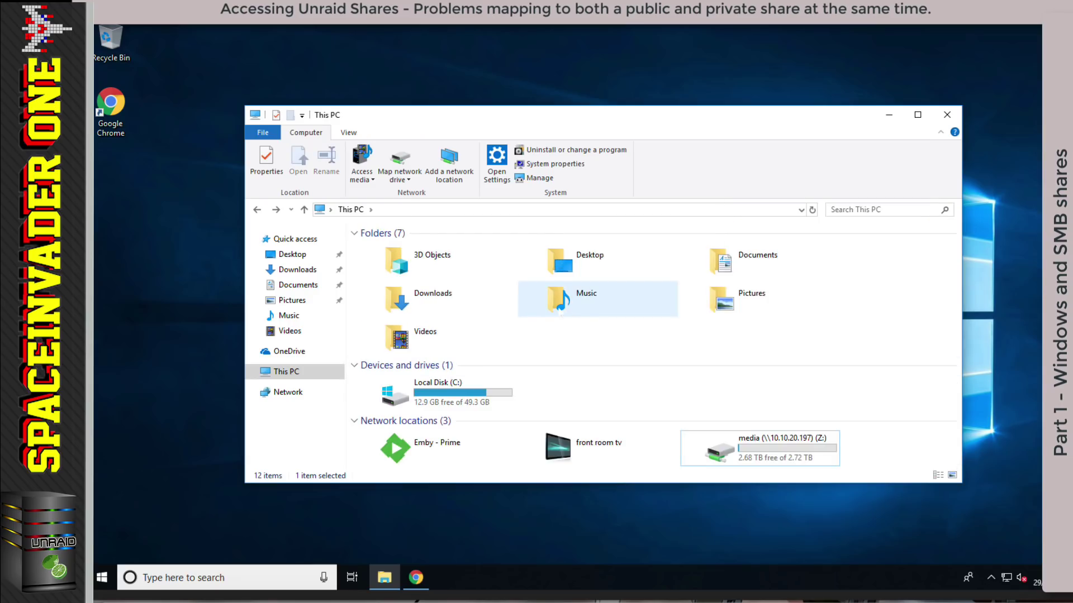
Try to map \\10.10.20.197\secret as drive Y: with the server account's user name and password, and cancel the mapping.
click(400, 158)
click(654, 274)
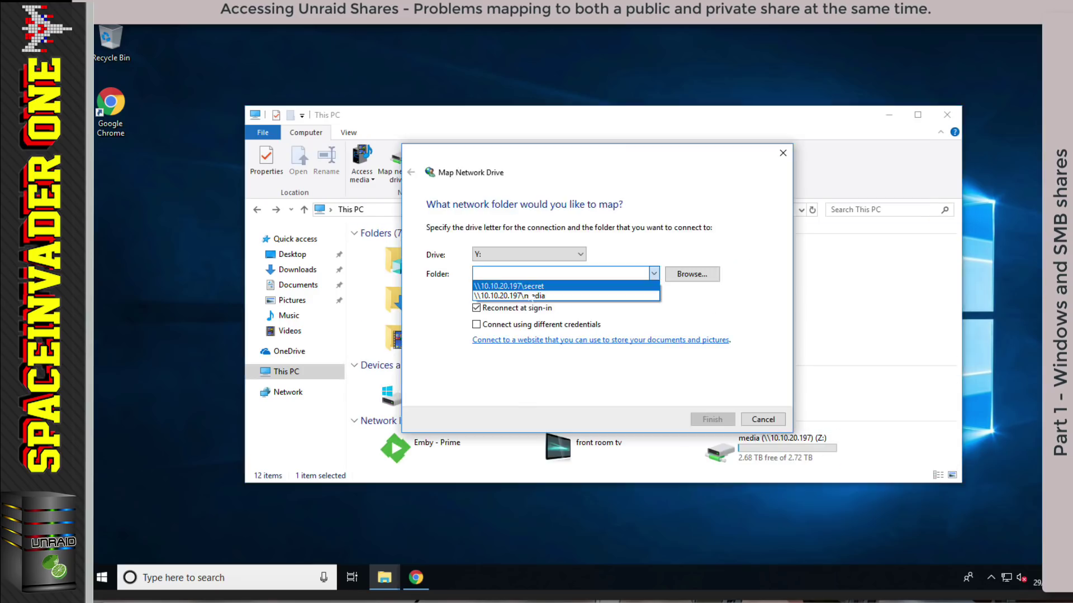
click(523, 286)
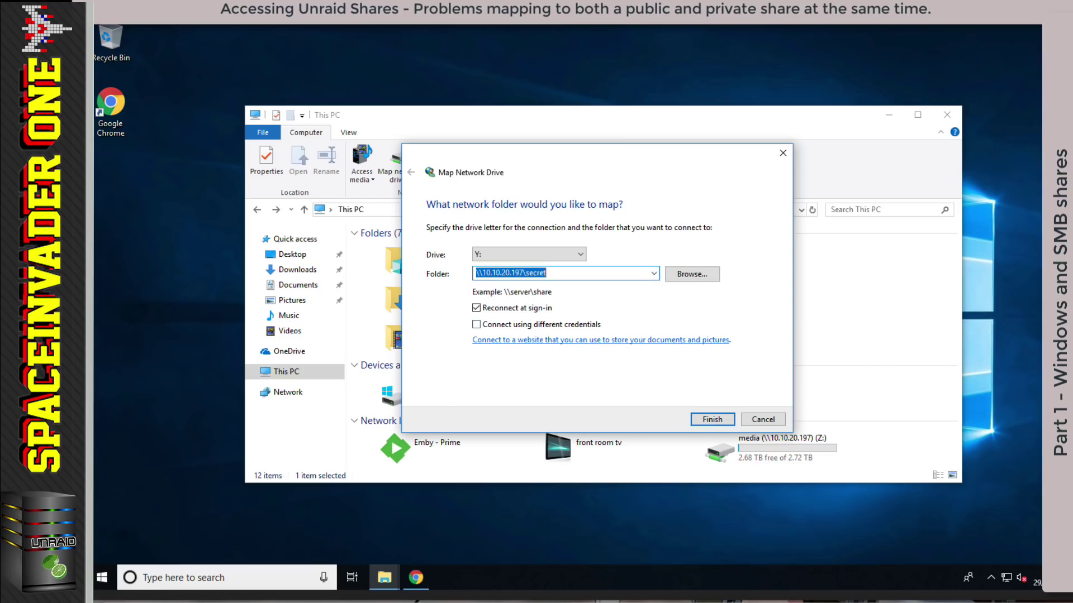
click(711, 419)
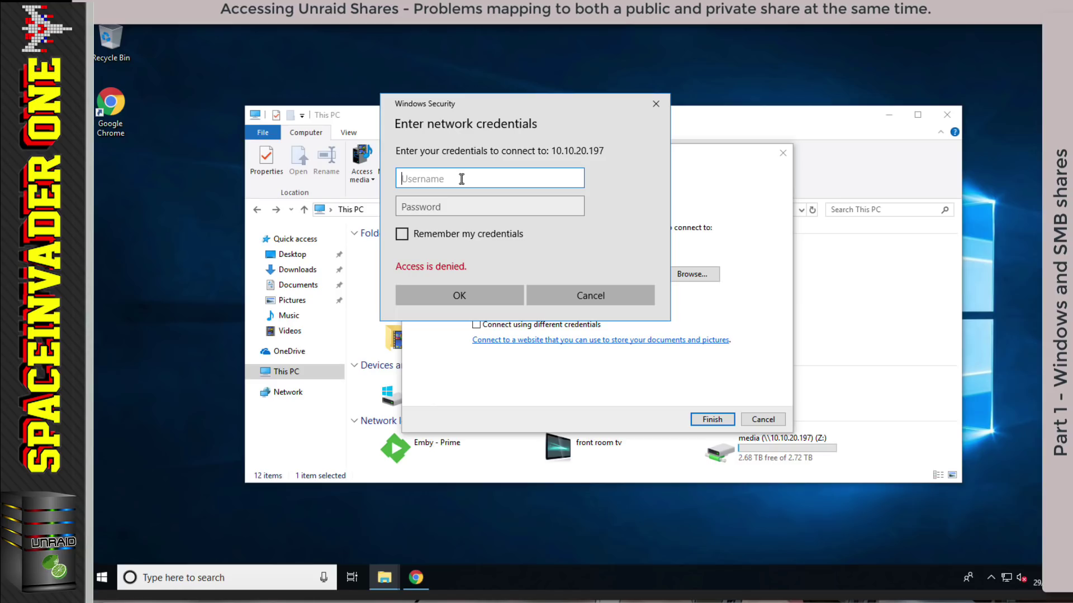
text(ed)
click(448, 206)
text(••••••)
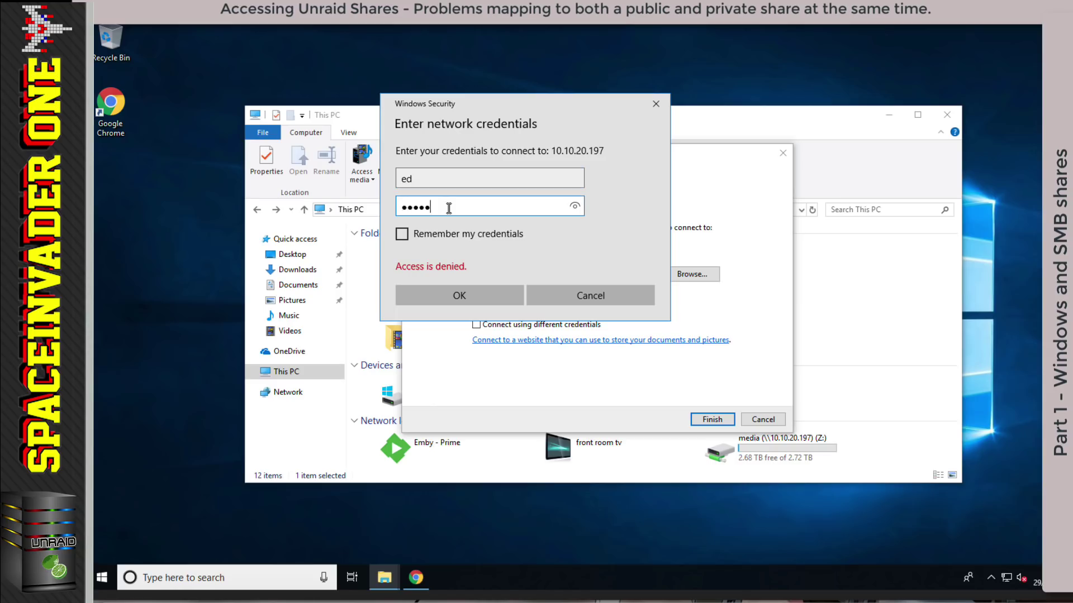
click(491, 293)
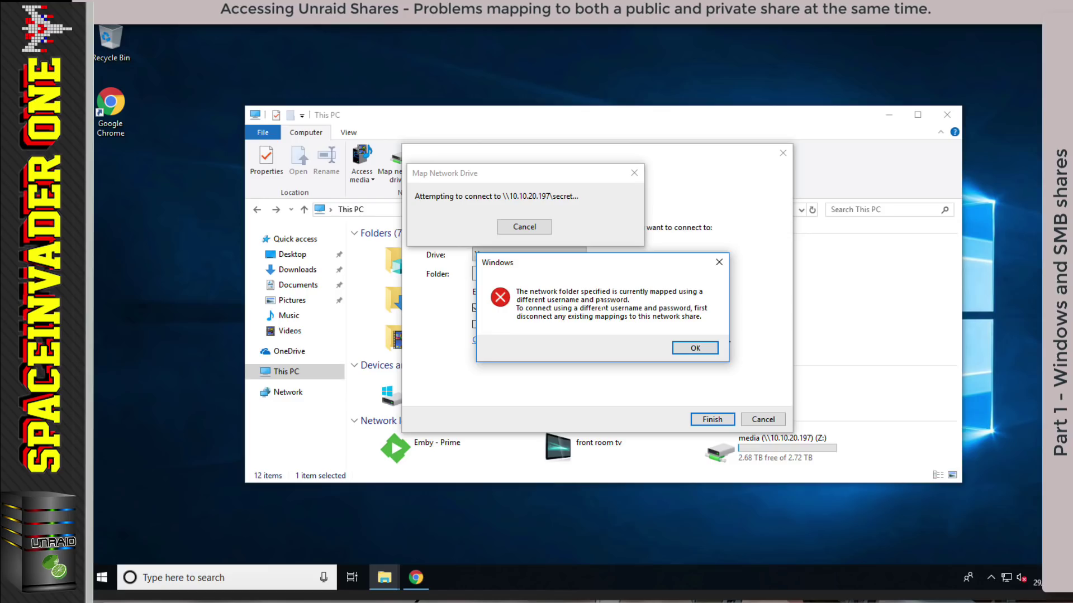
click(537, 231)
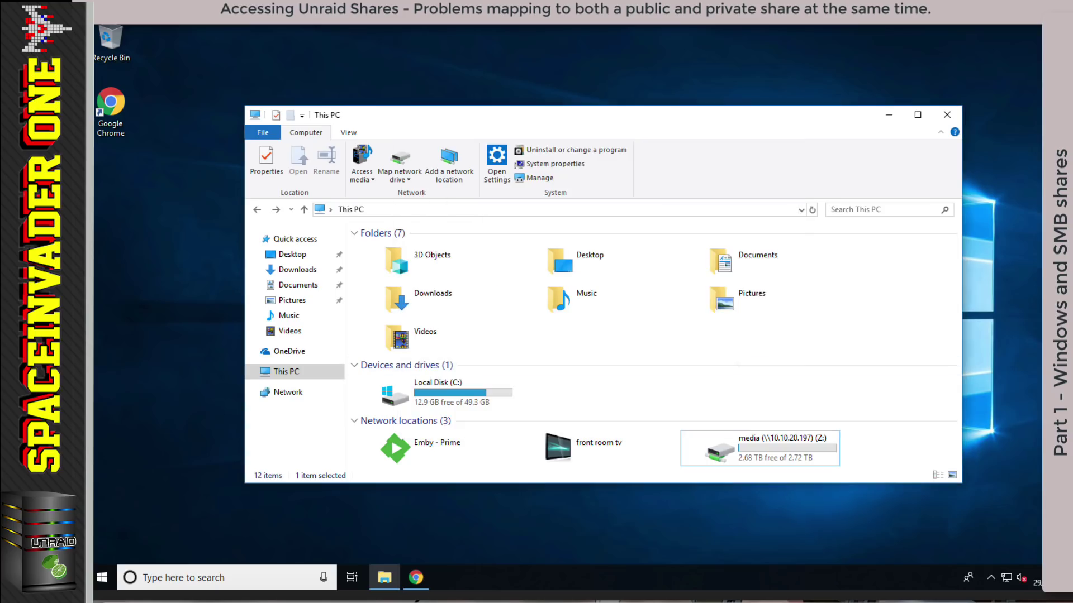
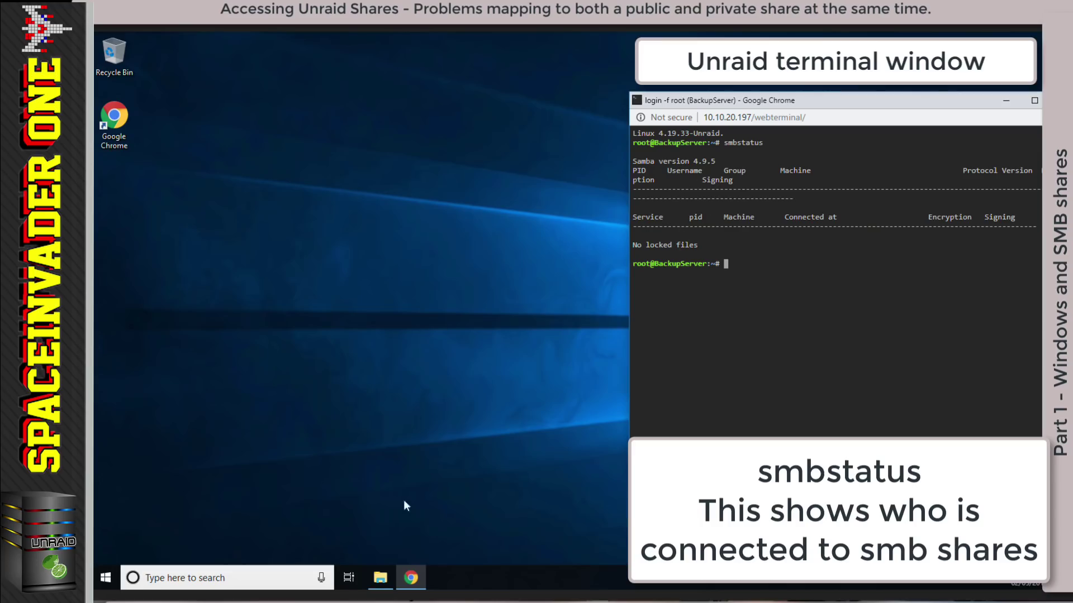
Open the media share on BACKUPSERVER from the network locations in File Explorer.
click(381, 581)
click(312, 372)
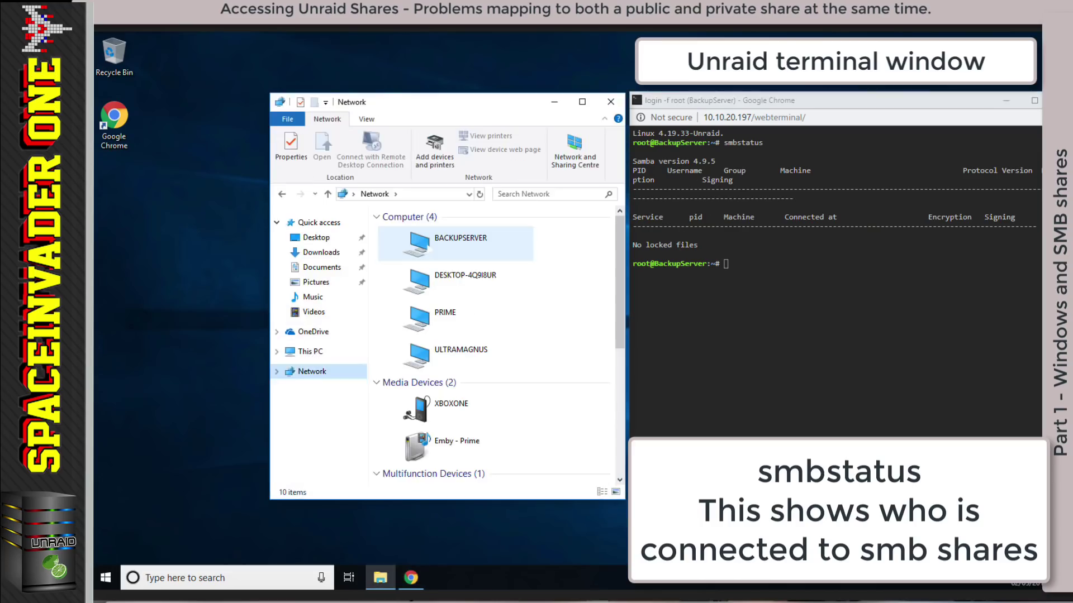
double_click(417, 242)
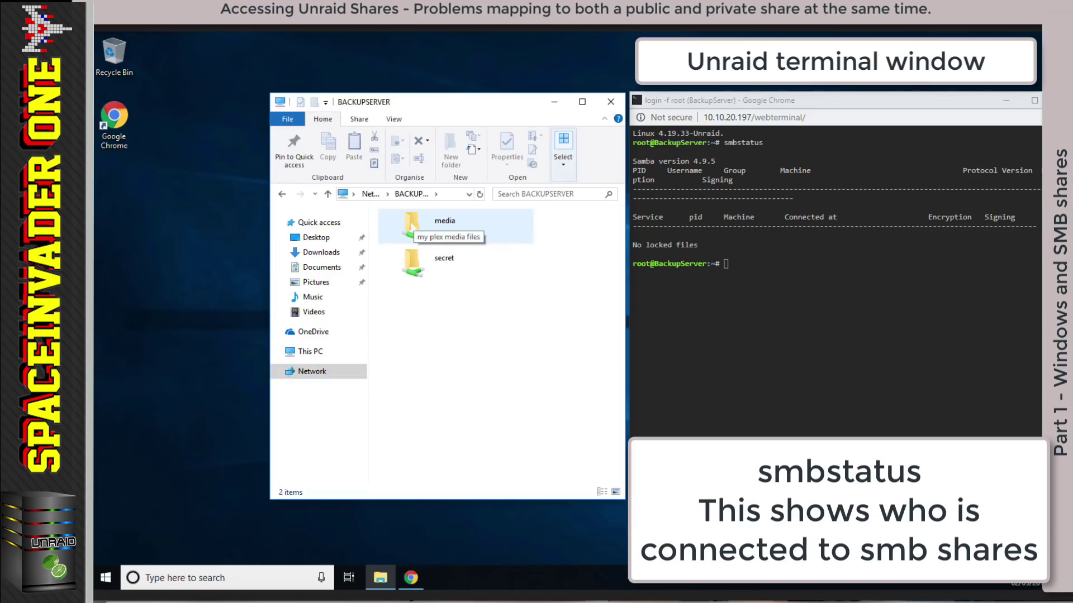
double_click(413, 226)
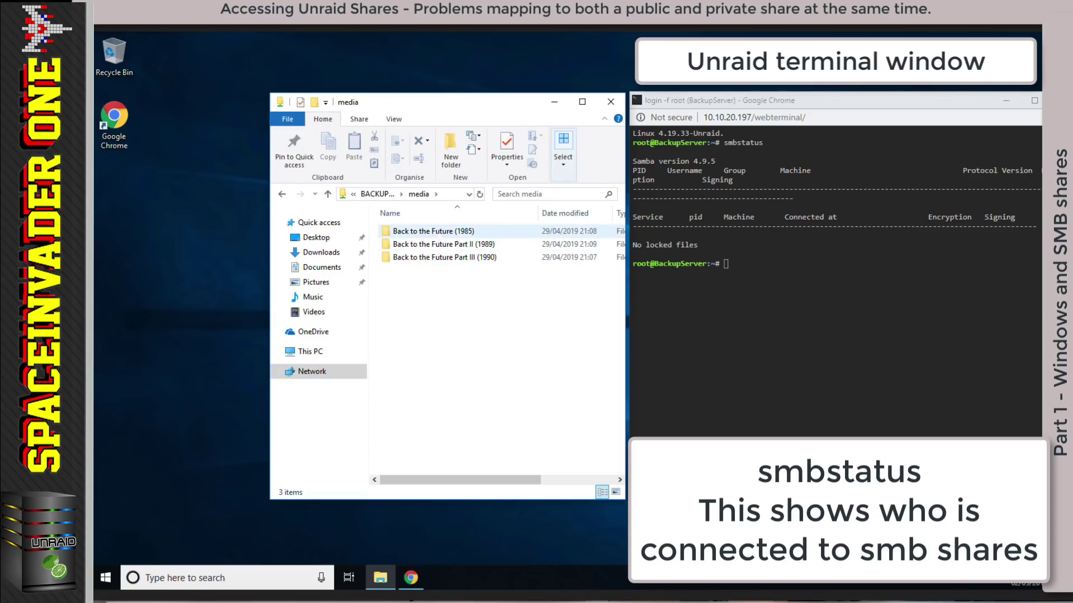
Rerun smbstatus in the Unraid terminal to examine which user is connected to the SMB shares.
click(726, 265)
key(Up)
key(Return)
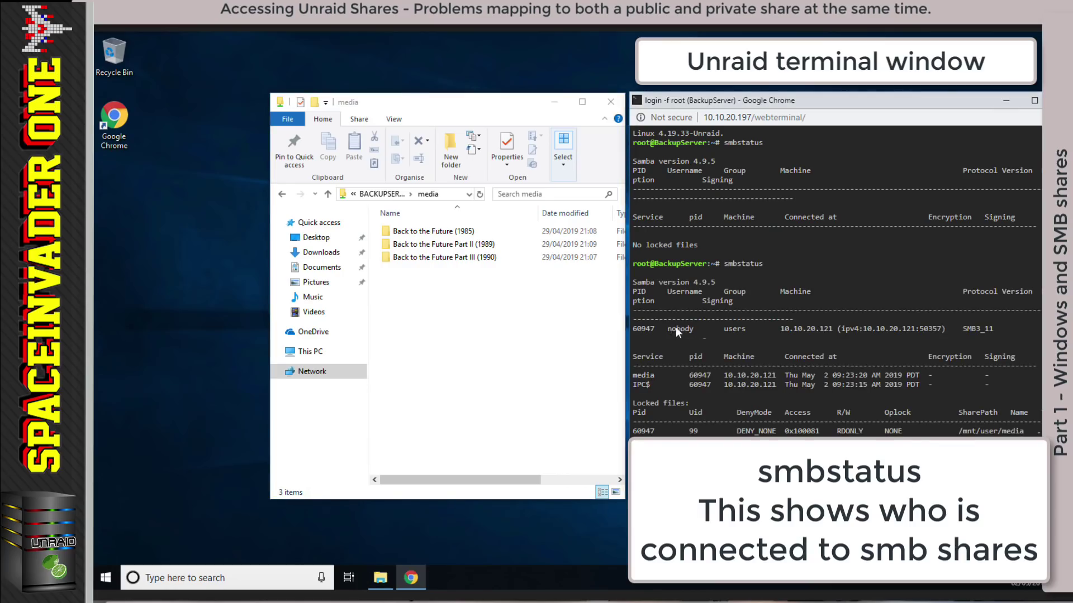
click(755, 332)
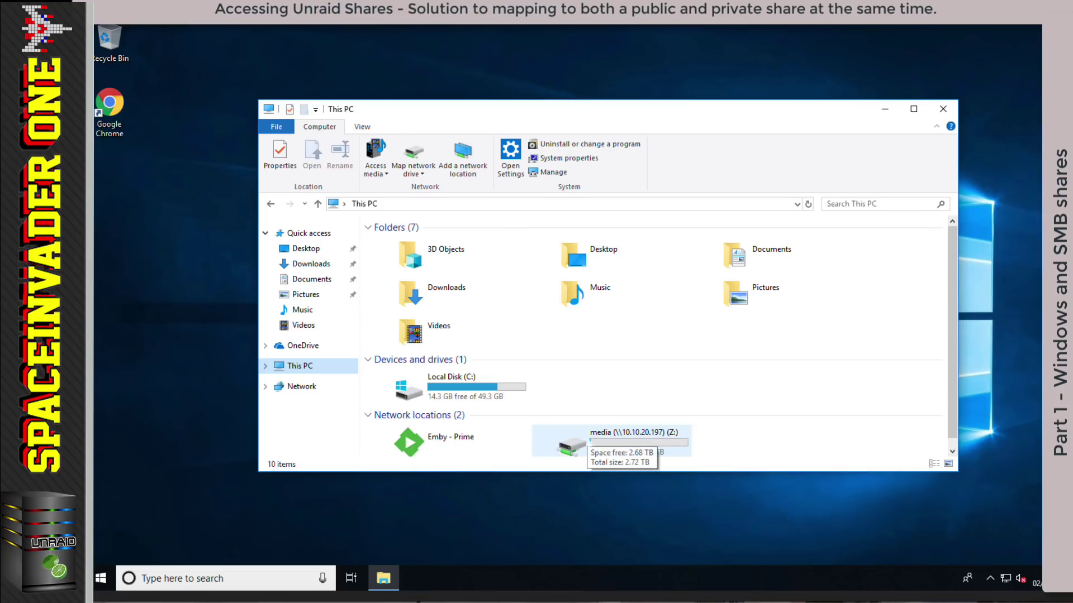
Disconnect the mapped media drive from This PC.
right_click(584, 443)
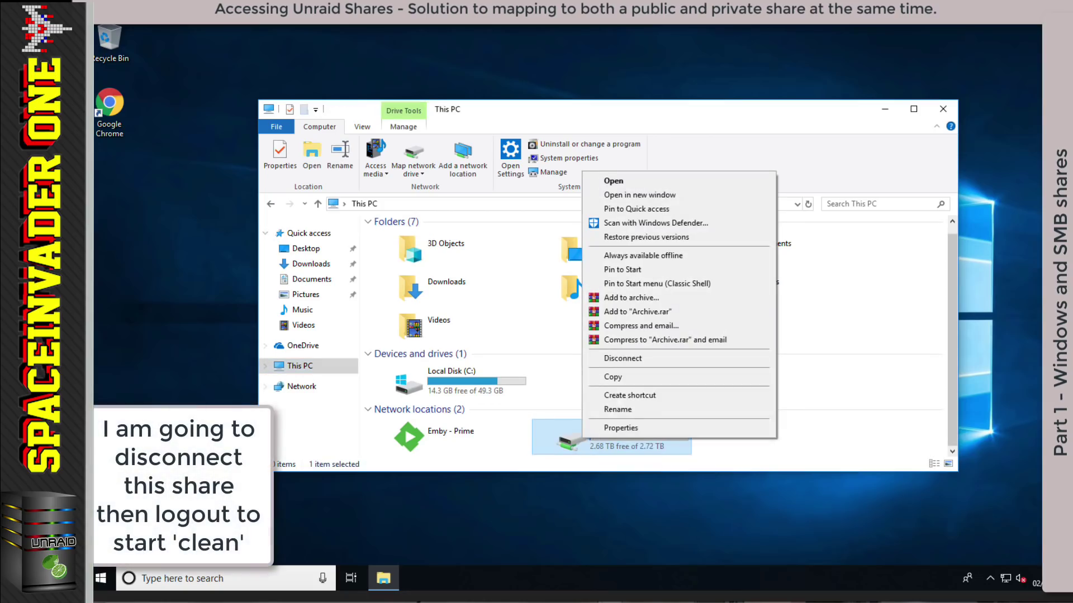
click(621, 358)
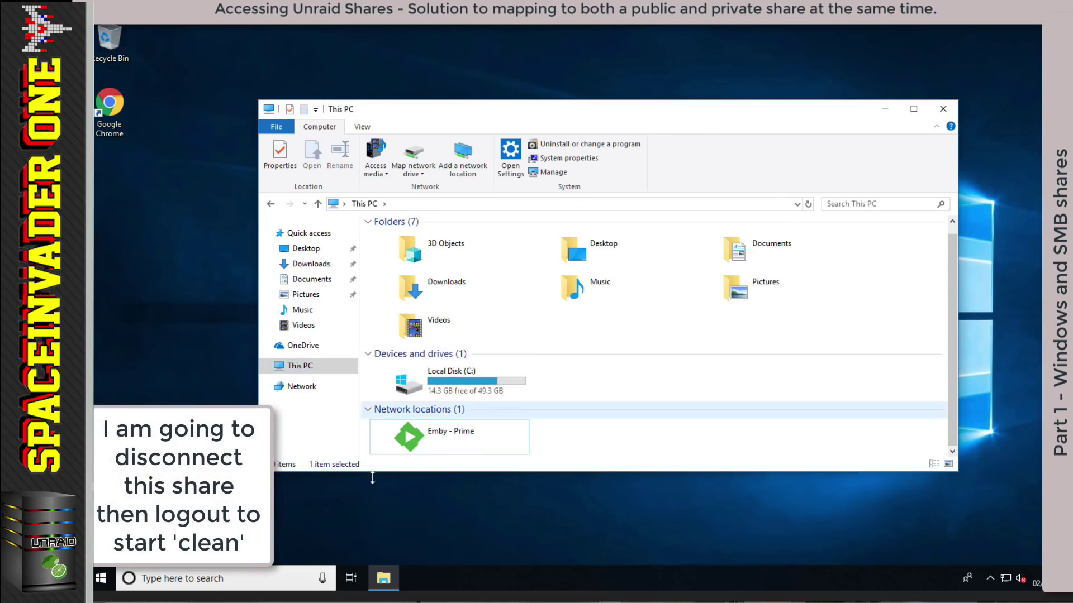
Sign out of Windows and sign back in with the account password.
click(102, 581)
mouse_move(293, 564)
click(346, 484)
text(••••••)
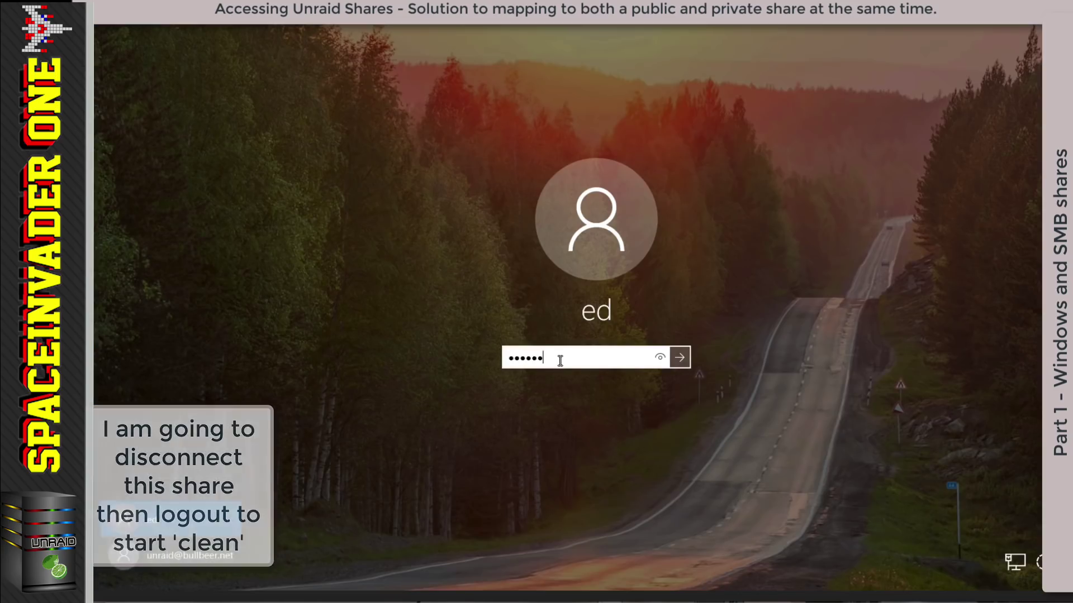
key(Return)
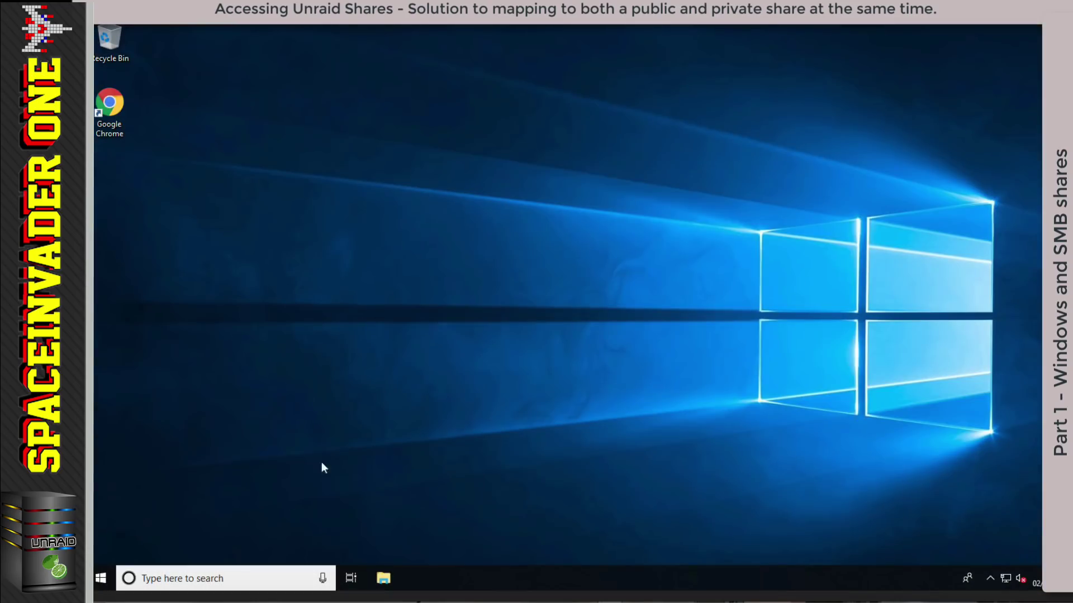
Search Windows for Credential Manager, open it, and show the Windows credentials.
click(170, 578)
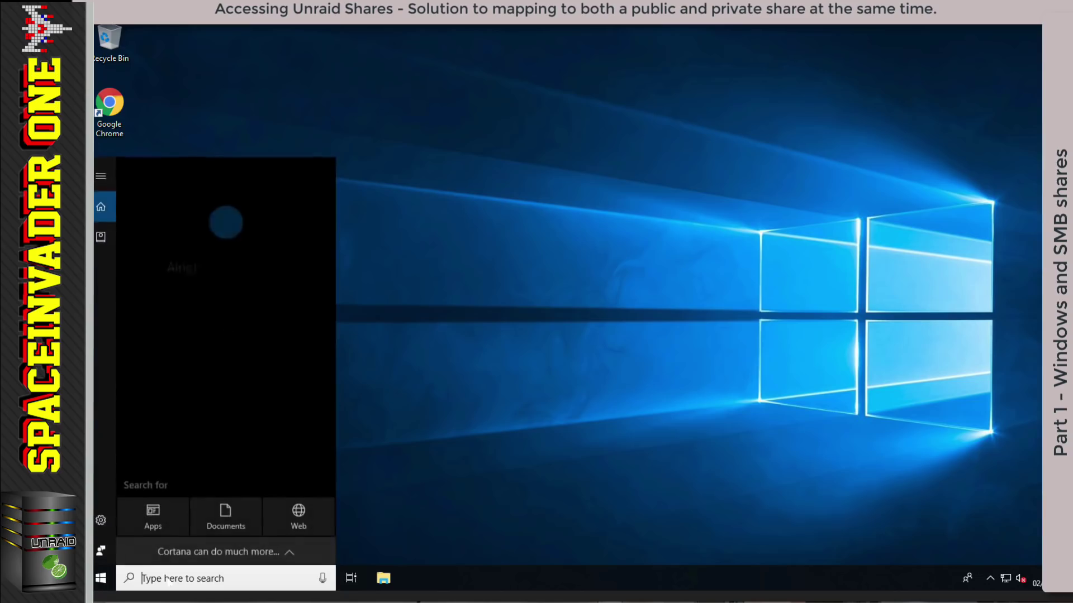
text(cred)
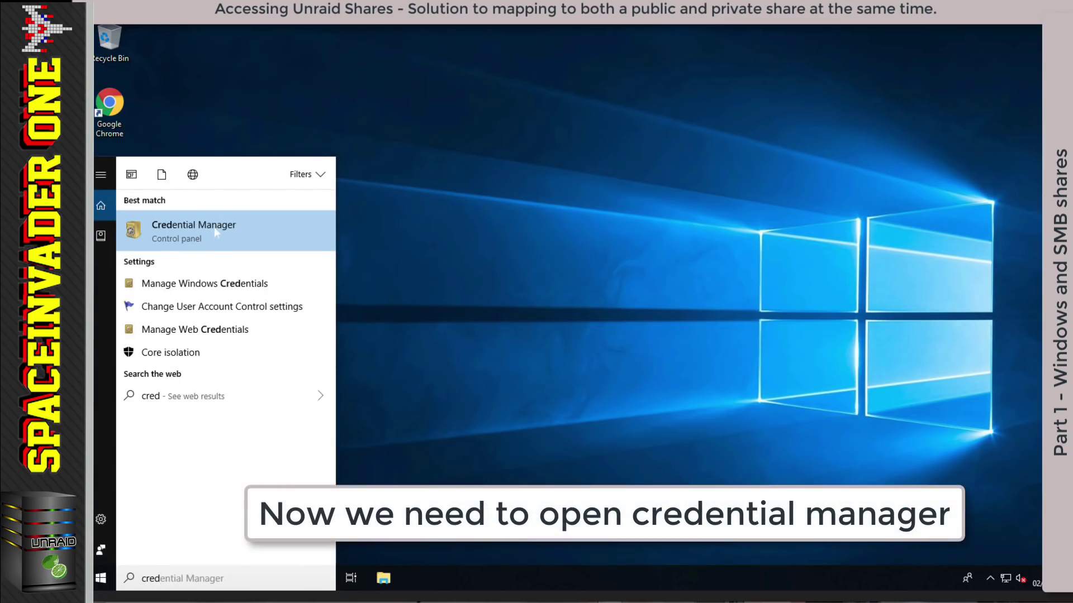
click(215, 233)
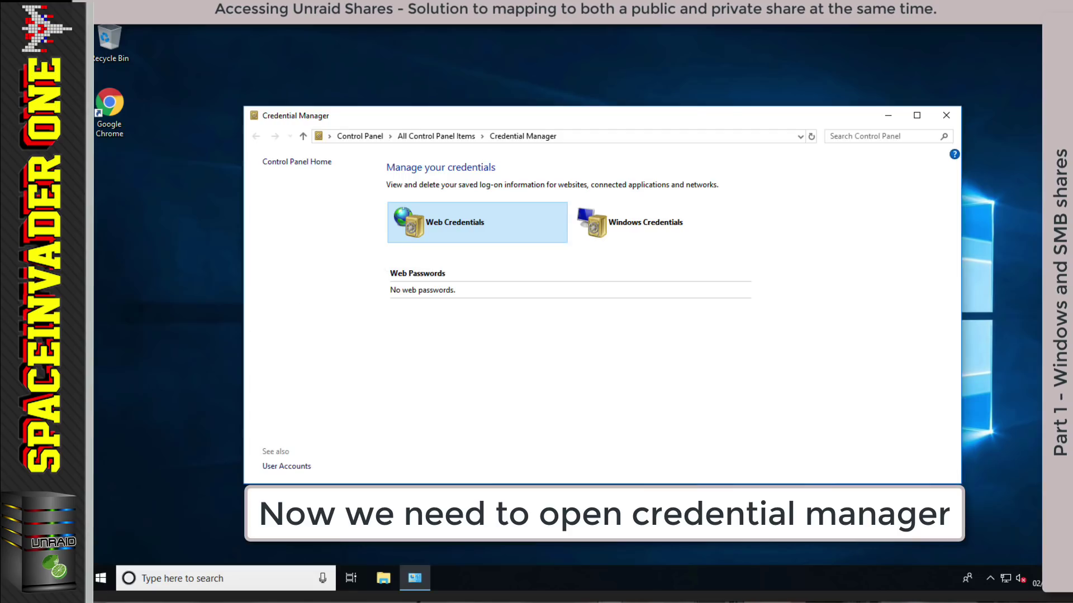
click(632, 229)
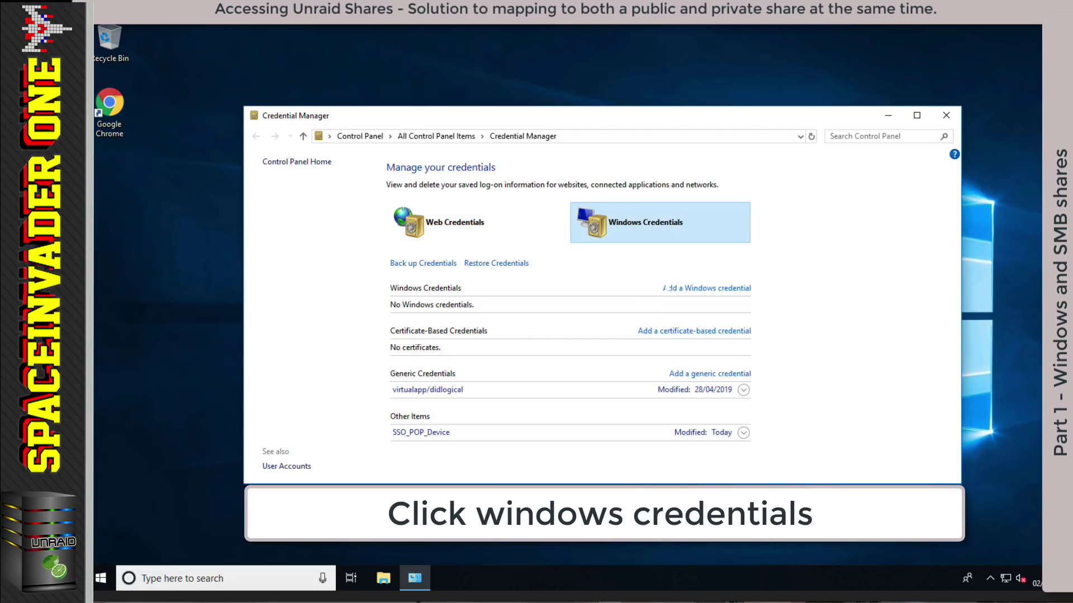
Add a Windows credential for network address 10.10.20.197 with the server account's user name and password.
click(697, 291)
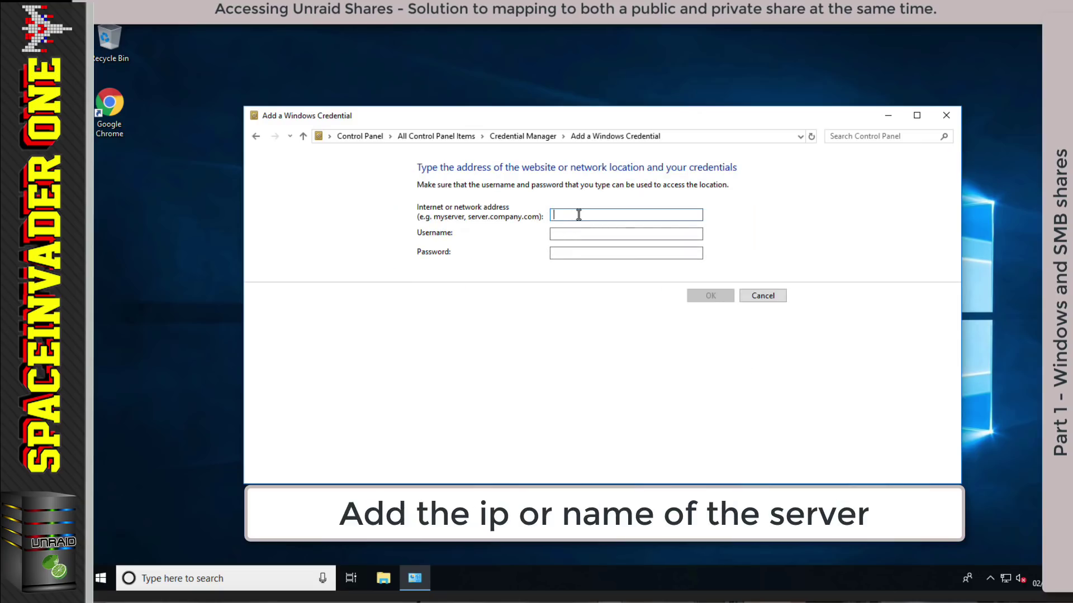
text(10.10.20.197)
click(567, 234)
text(ed)
click(565, 253)
text(••••••)
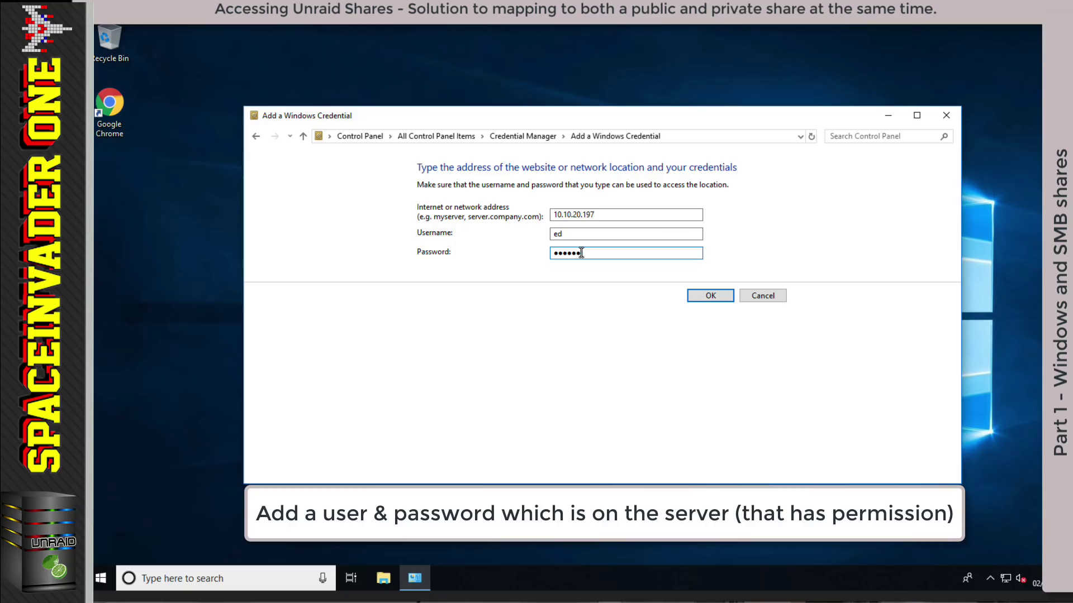
key(ctrl+a)
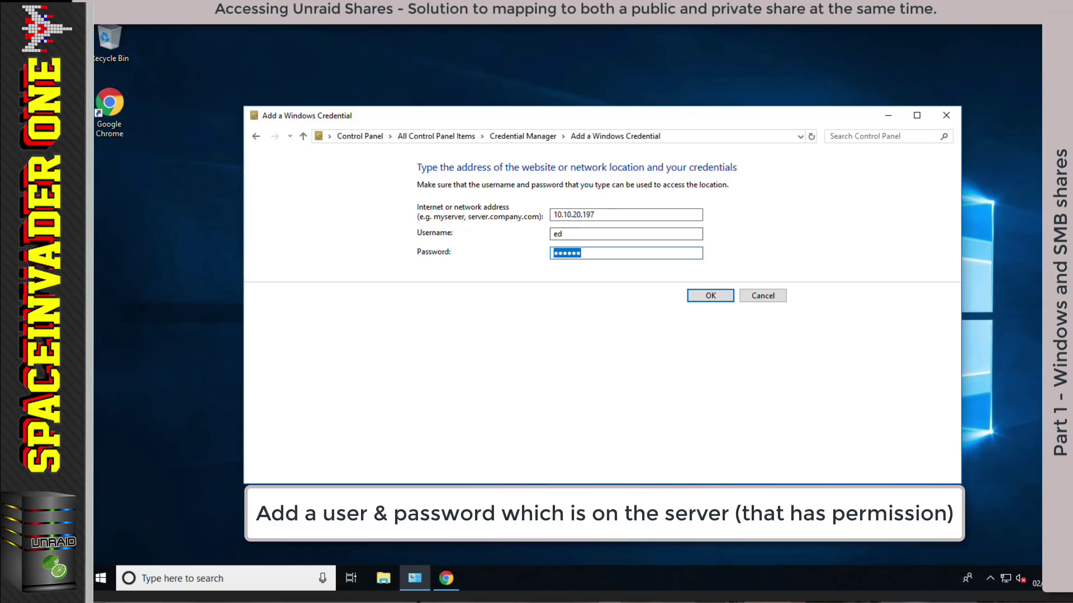
click(700, 299)
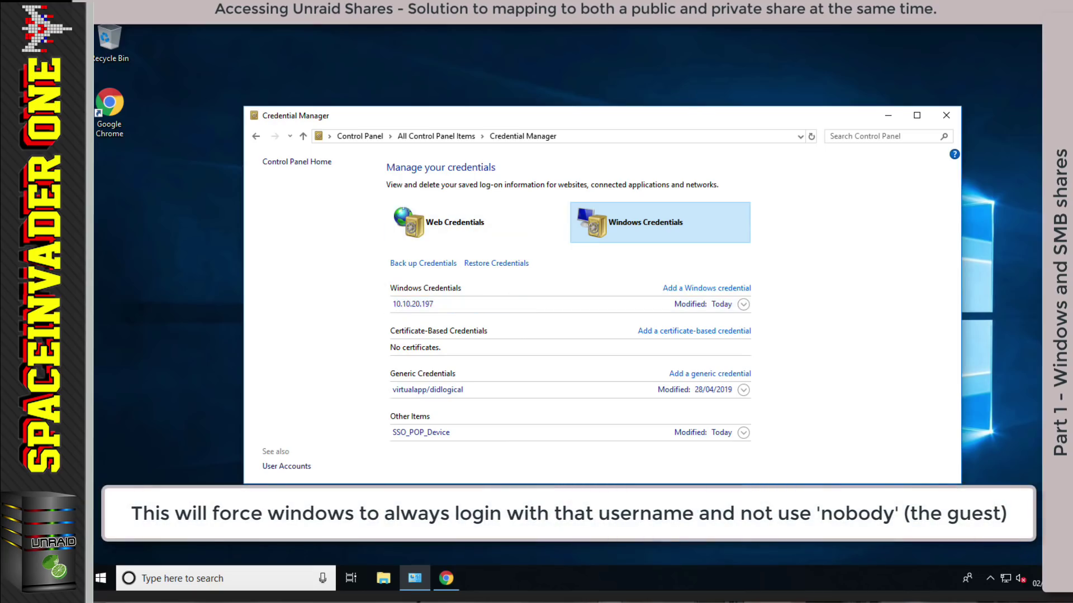
Switch to Chrome, check the server's user list, and open an Unraid terminal over the desktop.
key(alt+Tab)
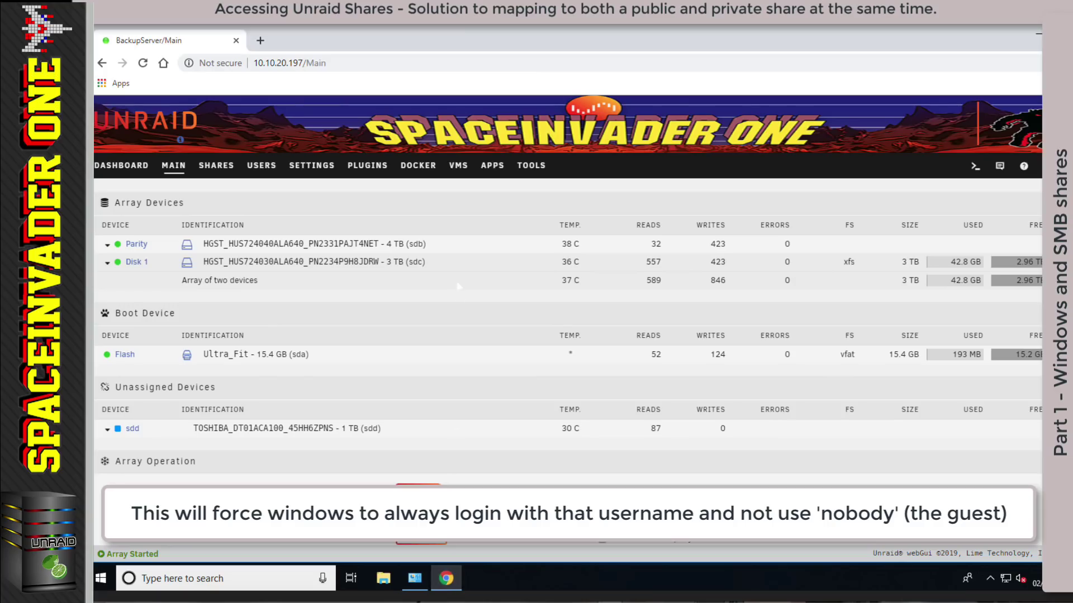
click(262, 166)
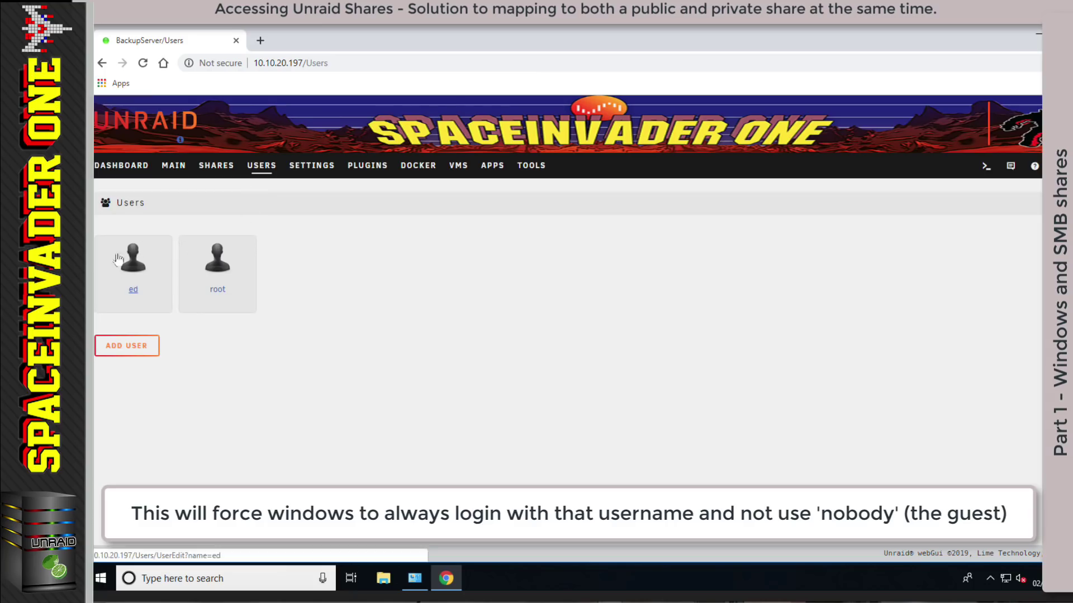
click(985, 168)
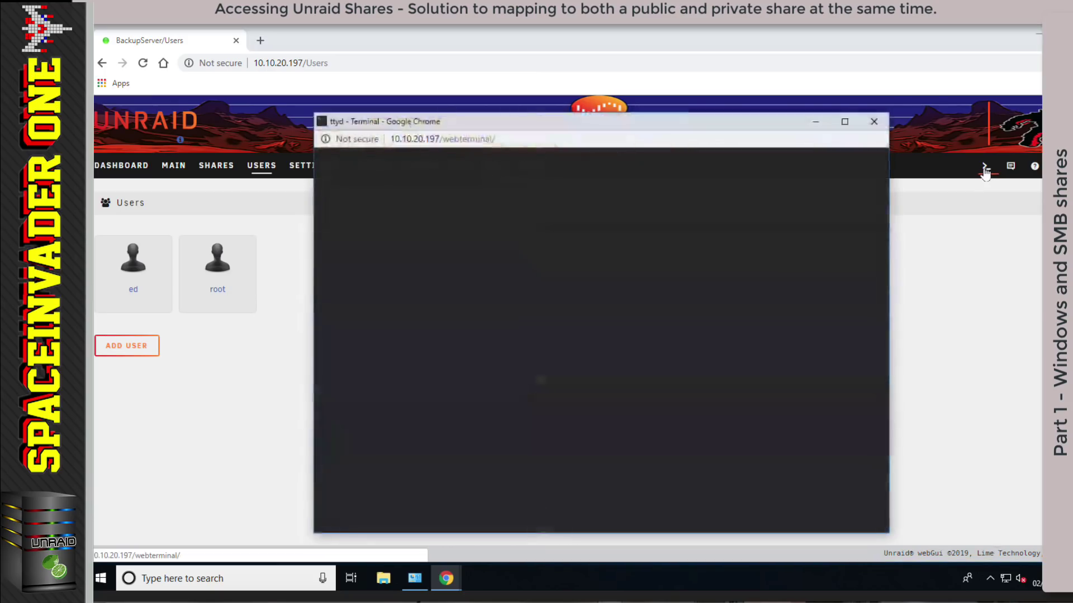
click(1037, 32)
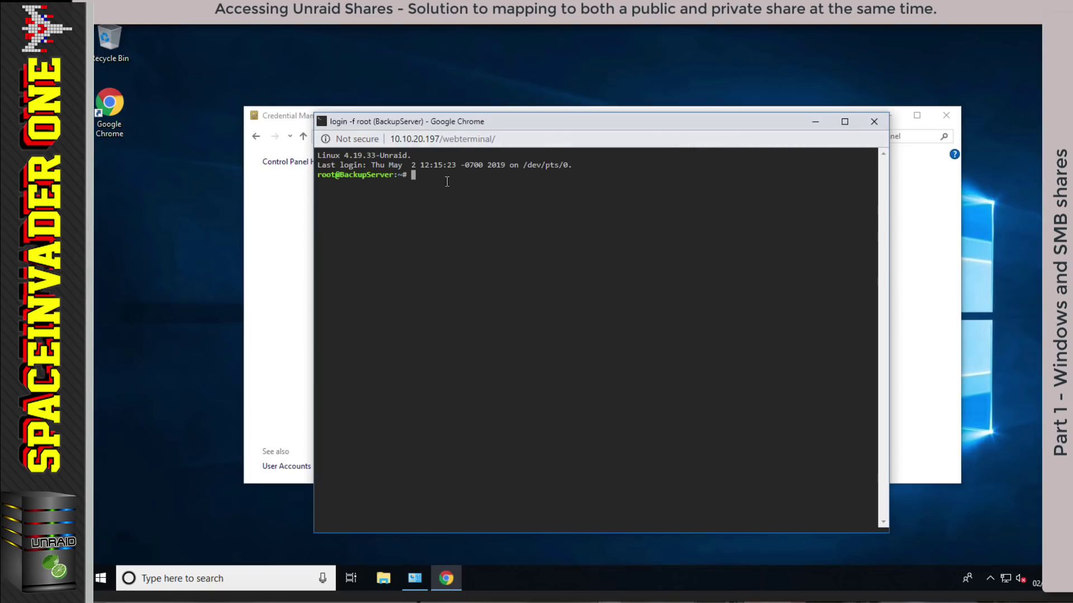
Move the terminal window aside and open File Explorer next to it at This PC.
drag(316, 220, 710, 220)
drag(894, 198, 904, 197)
drag(904, 198, 1038, 197)
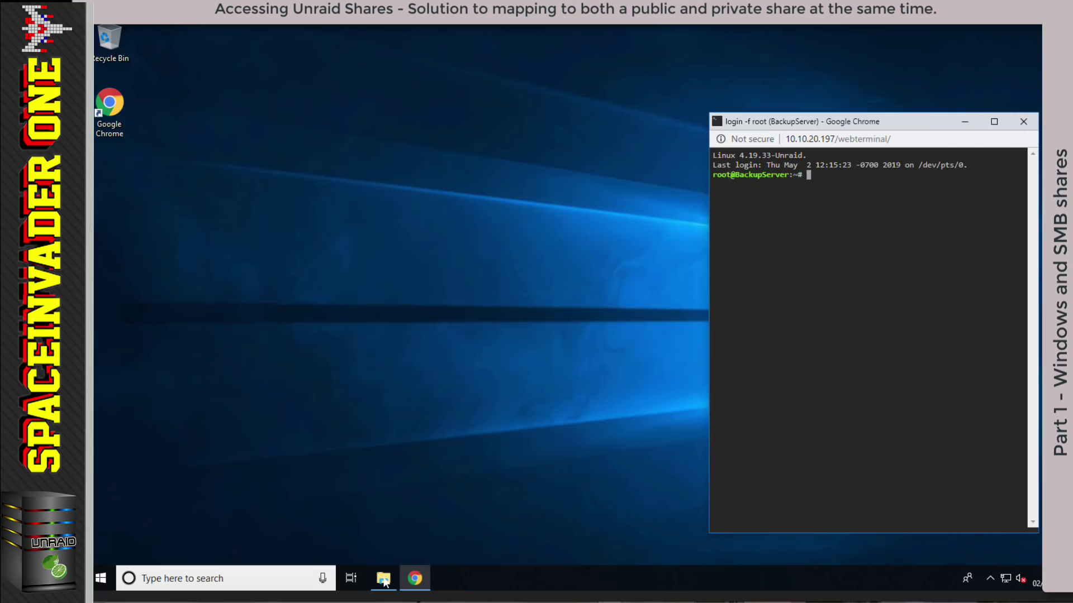
click(384, 580)
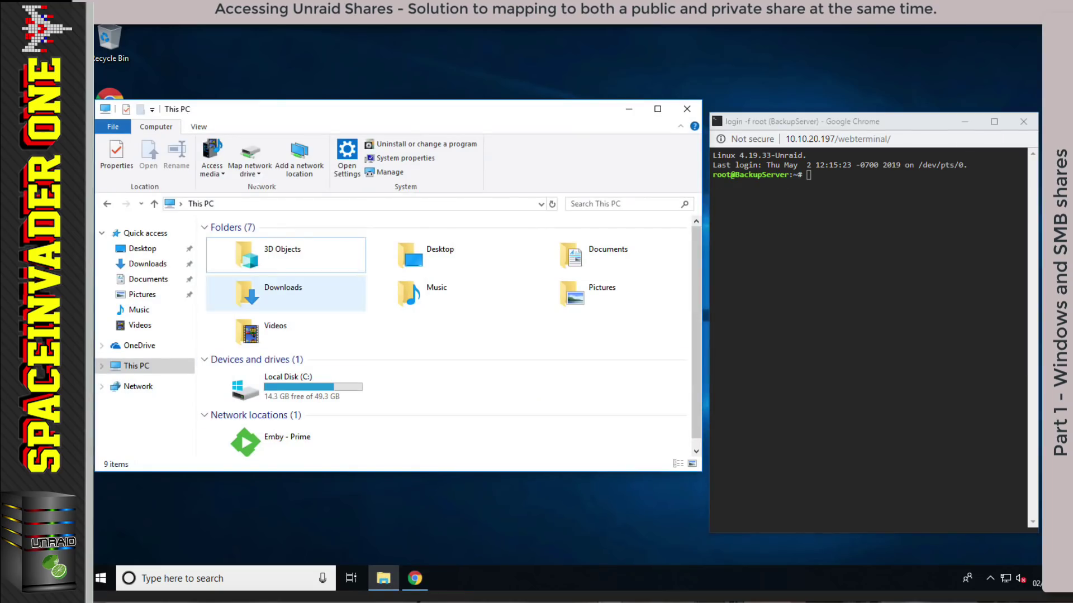
Map the network folder \\10.10.20.197\media as drive Z:, reconnecting at sign-in.
click(250, 152)
click(652, 274)
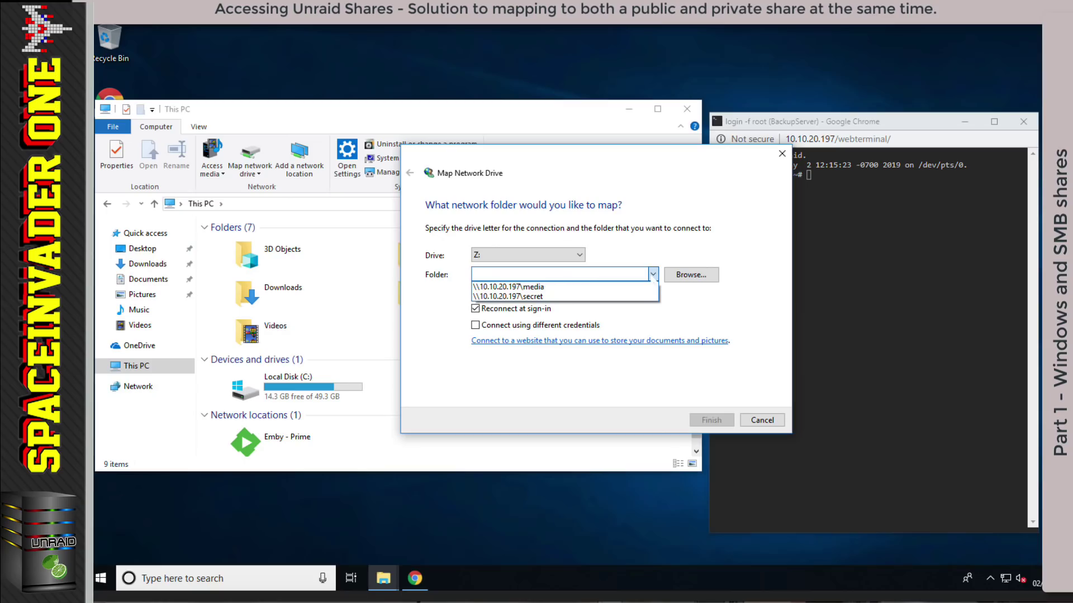
click(518, 286)
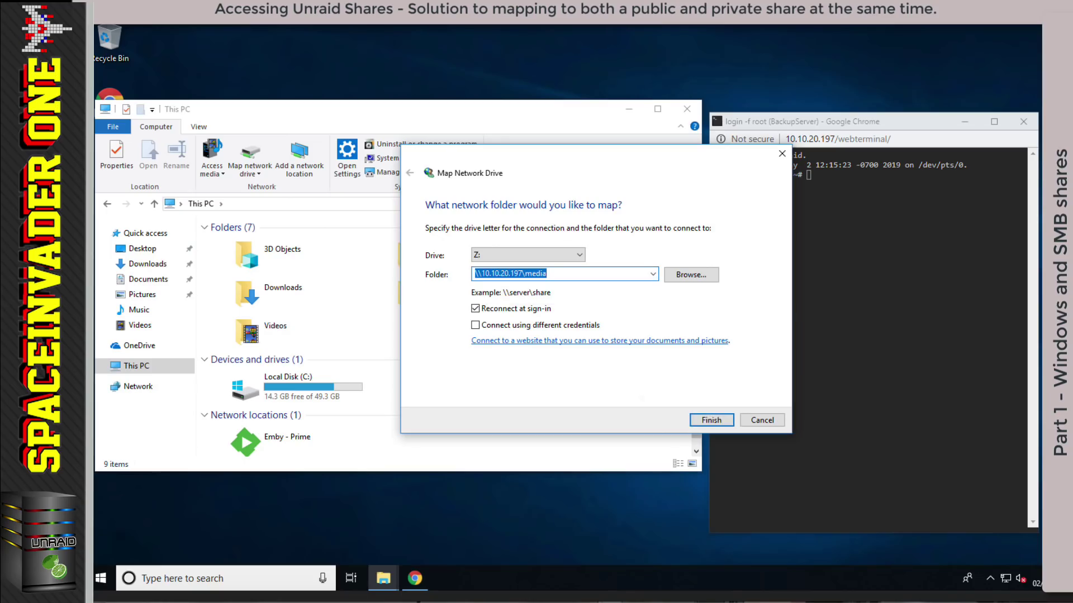
click(711, 420)
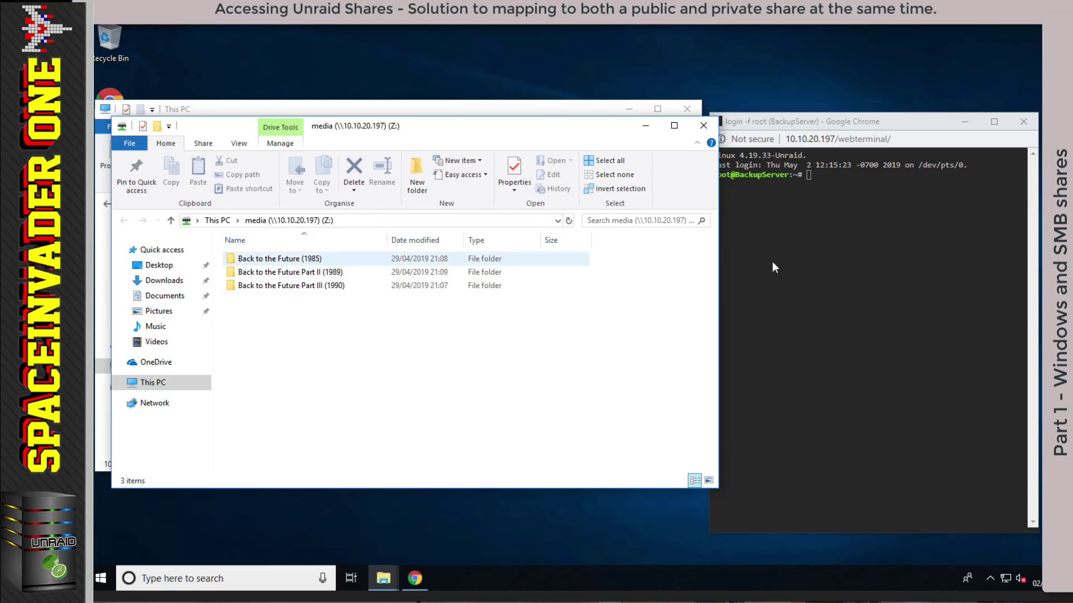
Move the Unraid terminal window clear of File Explorer and run smbstatus to check the active share connections.
drag(829, 121, 852, 122)
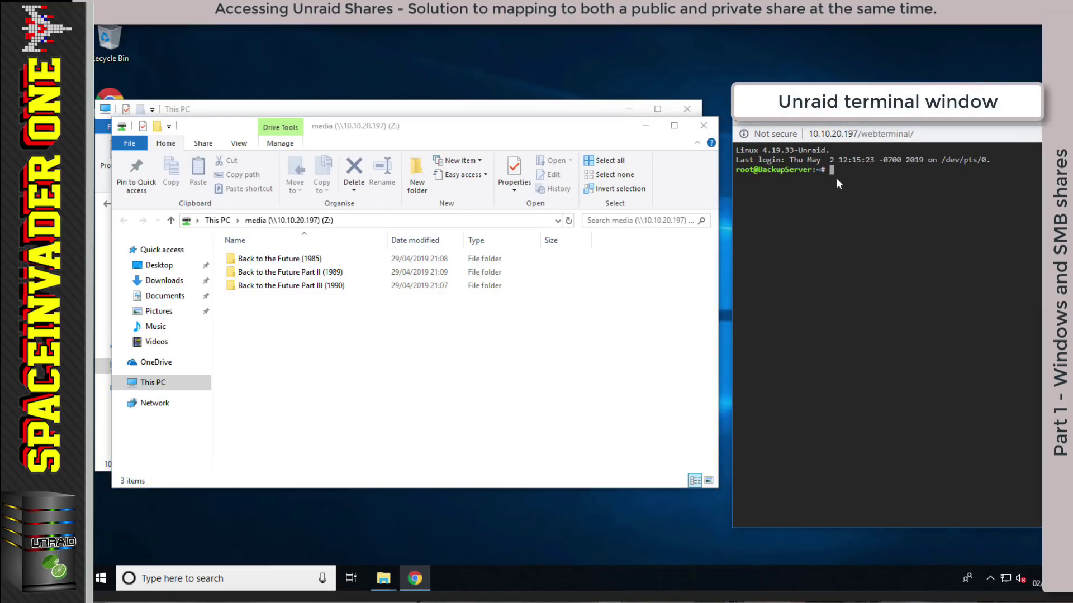
text(smbstatus)
key(Return)
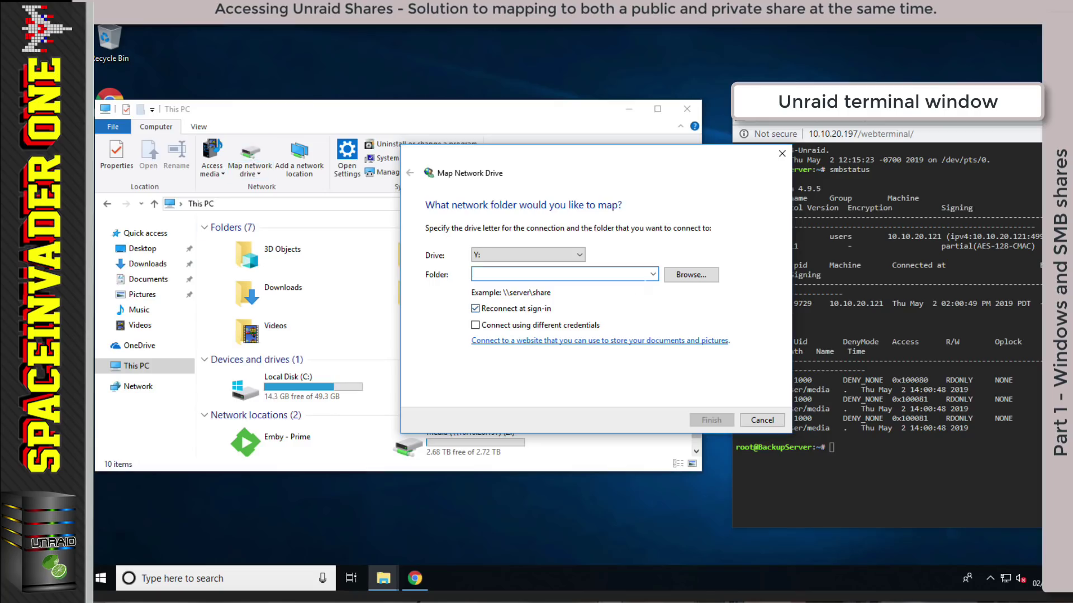
Map the network folder \\10.10.20.197\secret as drive Y:, reconnecting at sign-in.
click(652, 275)
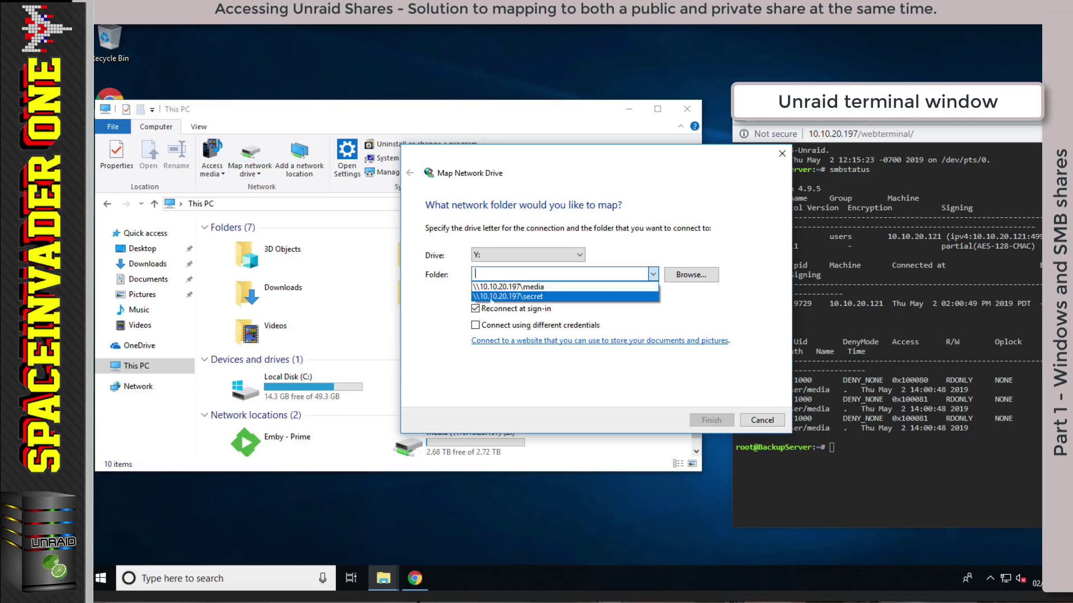
click(508, 298)
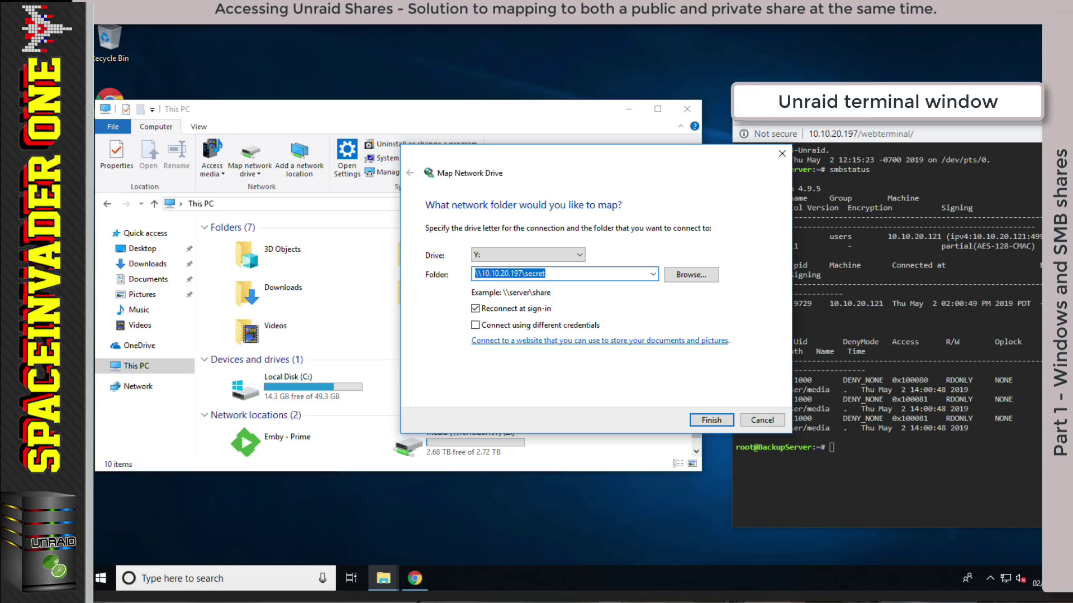
click(705, 421)
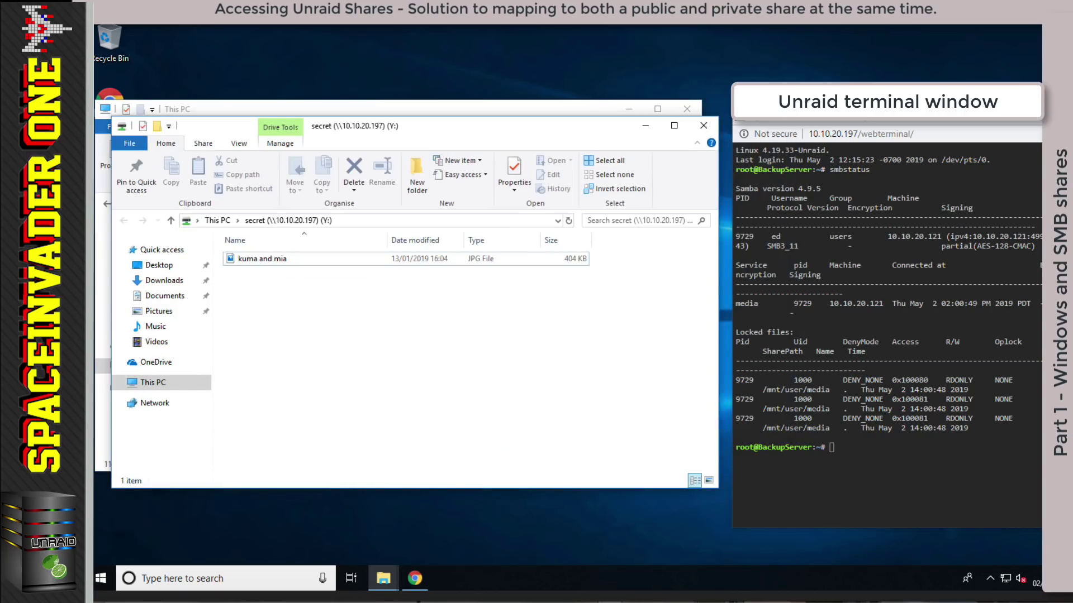
Create a new folder with the default name in the secret share and close the share's window.
right_click(275, 317)
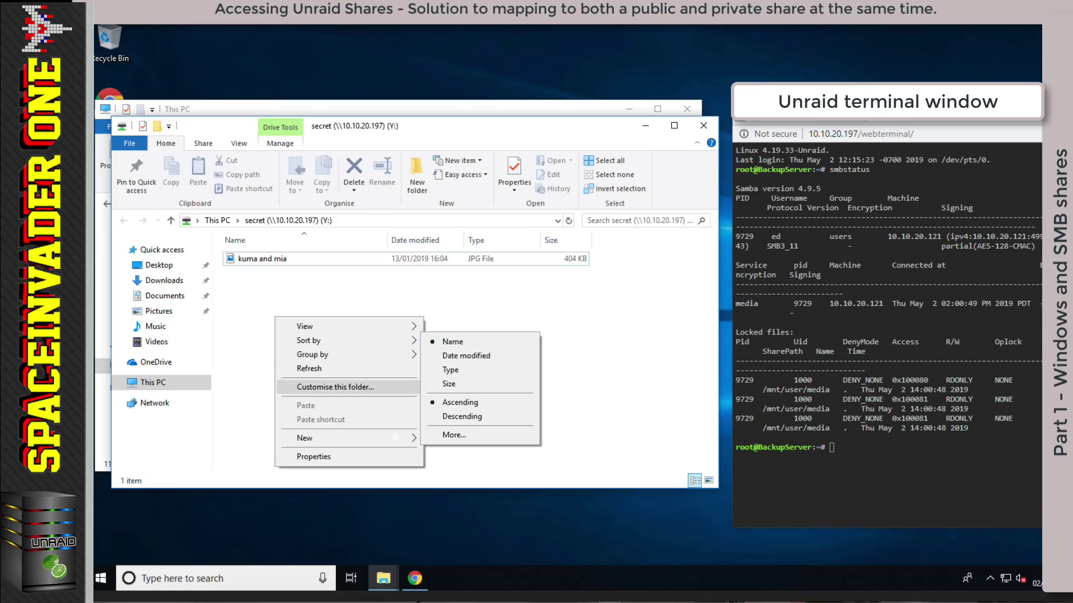
click(447, 438)
key(Return)
click(704, 125)
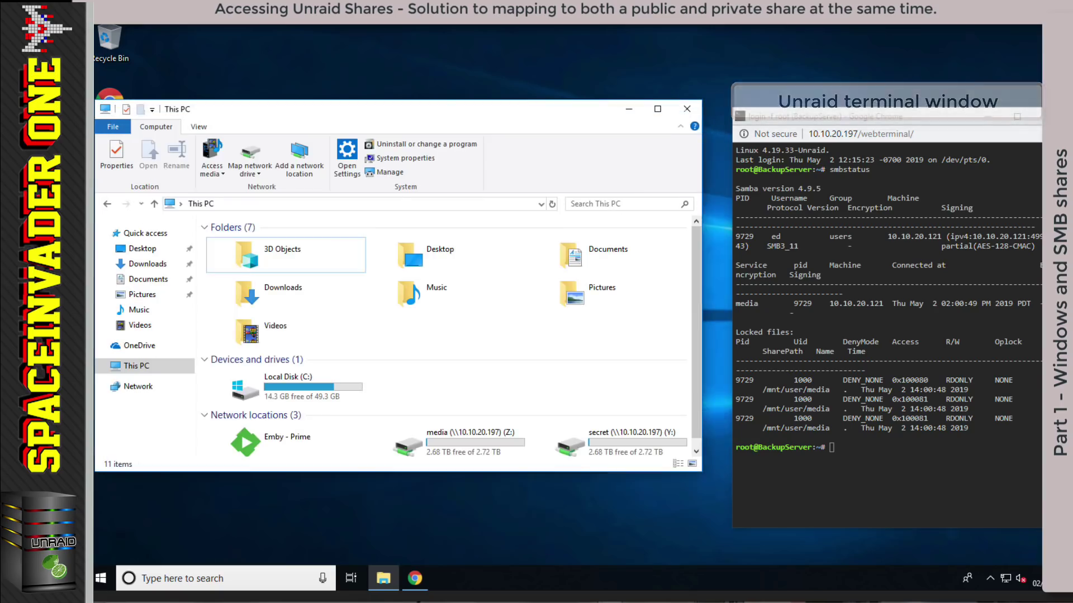
Close File Explorer and the terminal, switch to Chrome, and open the isos share's SMB user access settings on BackupServer.
click(687, 108)
click(1034, 116)
click(953, 201)
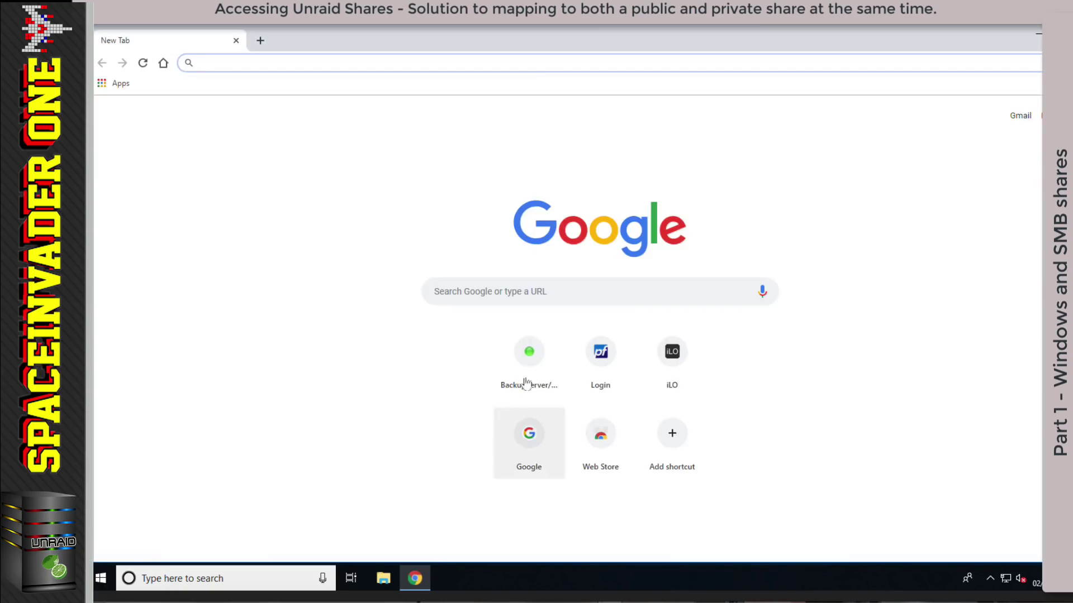
click(524, 357)
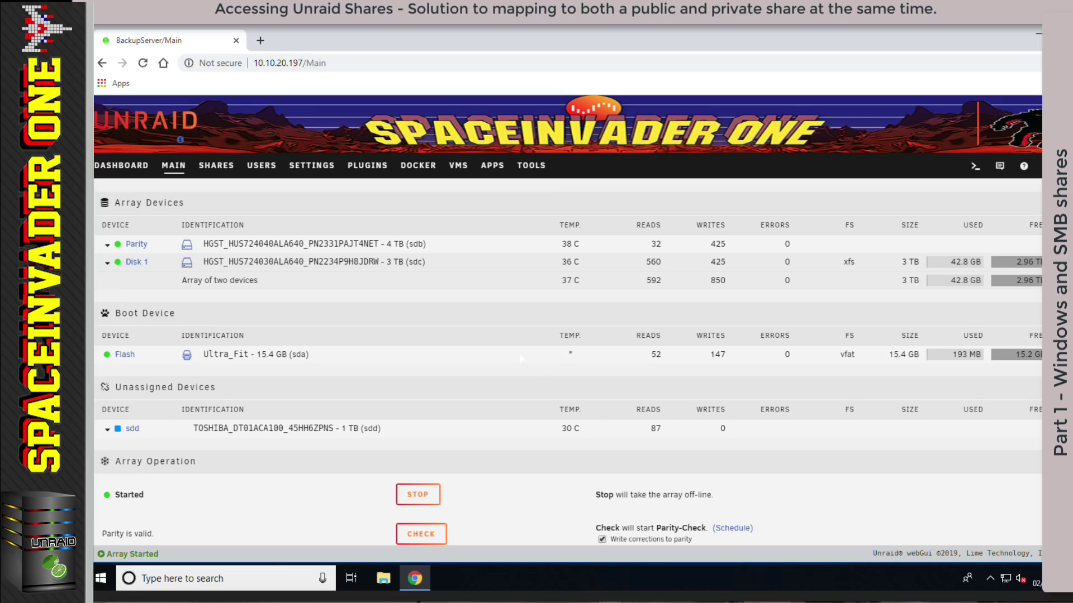
click(216, 165)
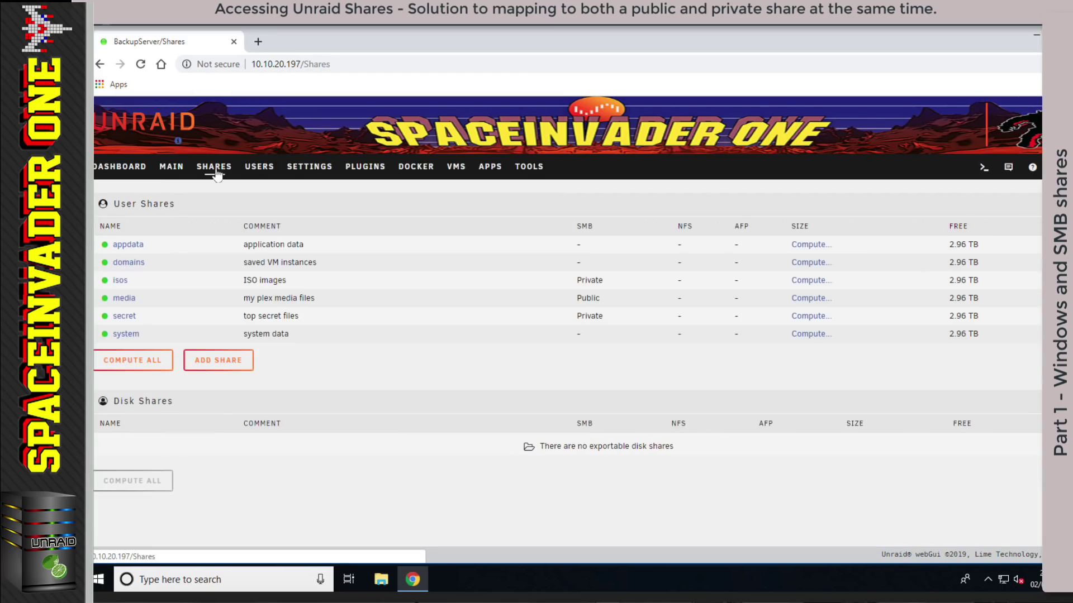
click(121, 281)
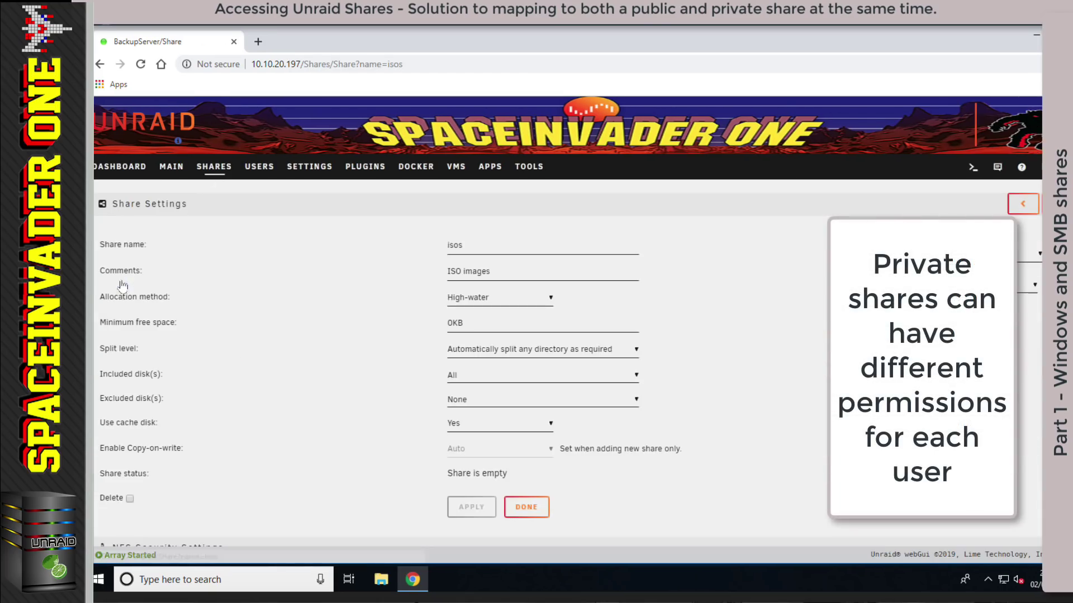
scroll(246, 310, down, 10)
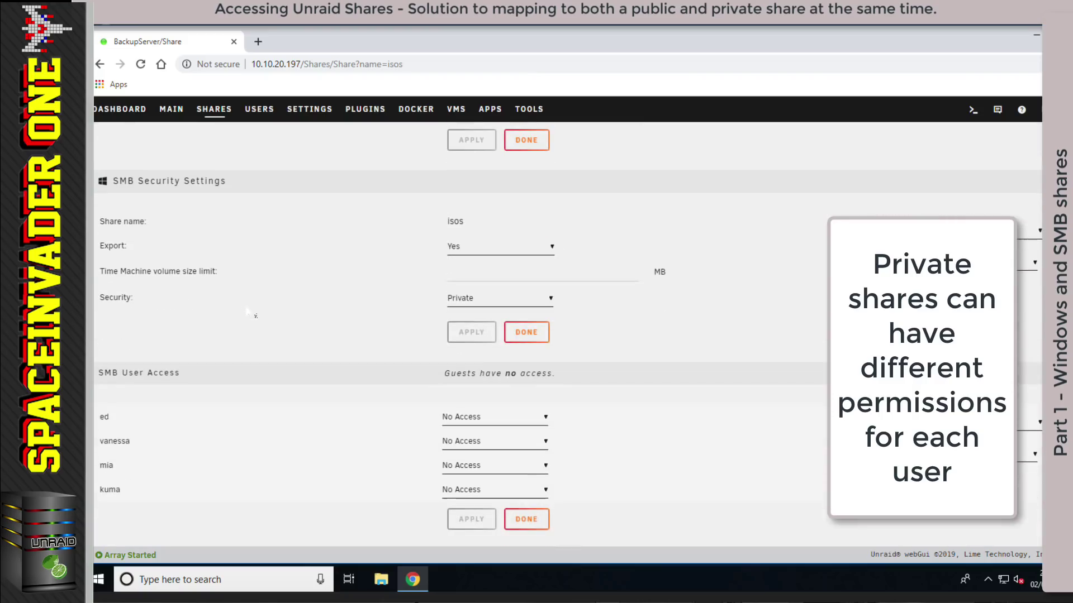
Give the first listed user Read/Write and the last listed user Read-only access to the isos share, apply, and close the browser.
click(544, 417)
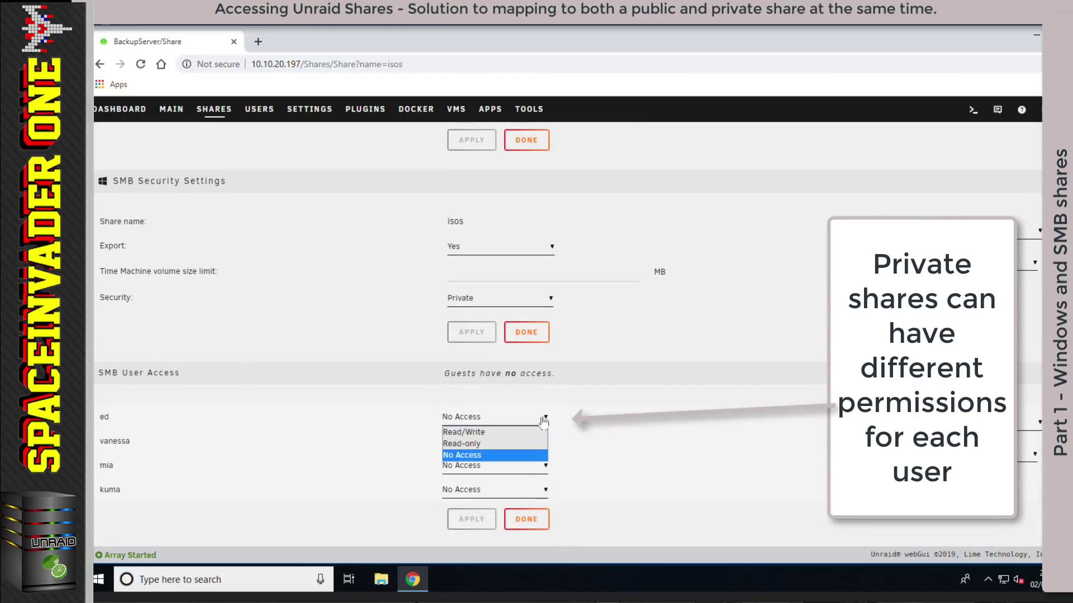
click(486, 435)
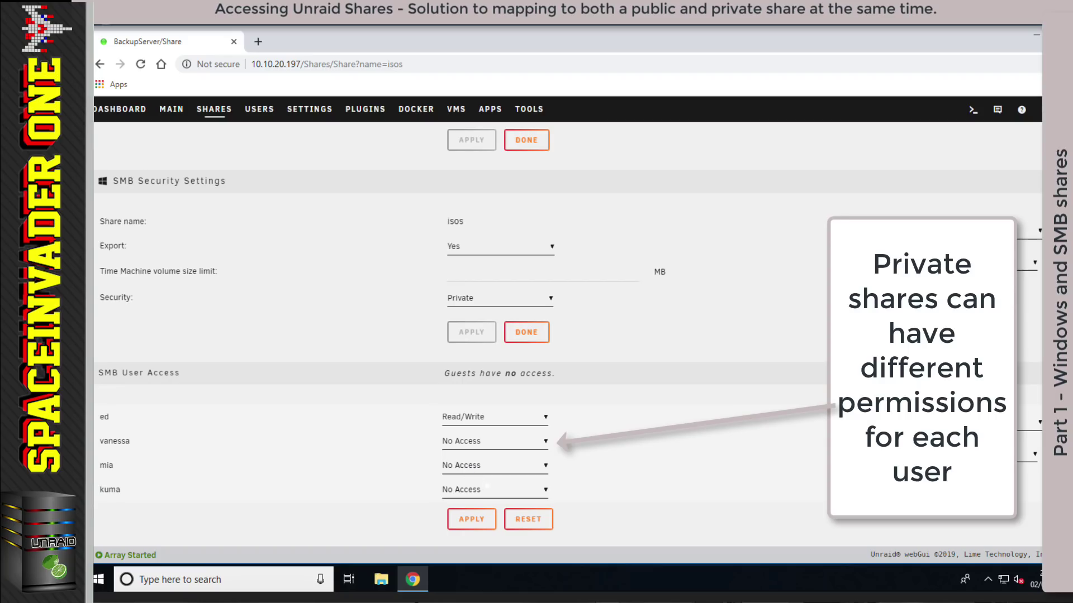
click(499, 489)
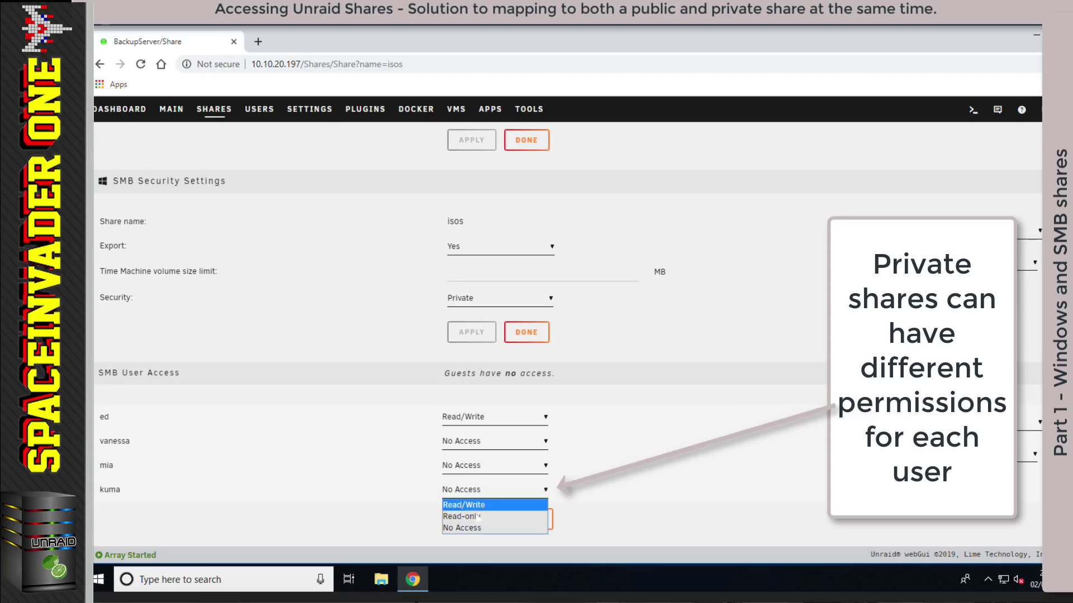
click(472, 517)
click(463, 520)
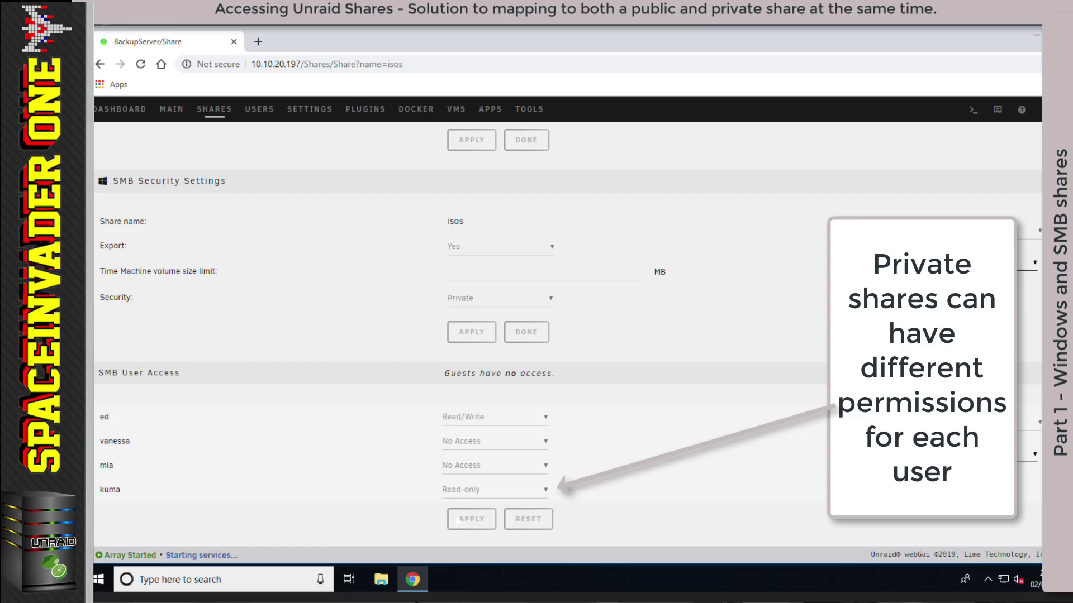
click(514, 517)
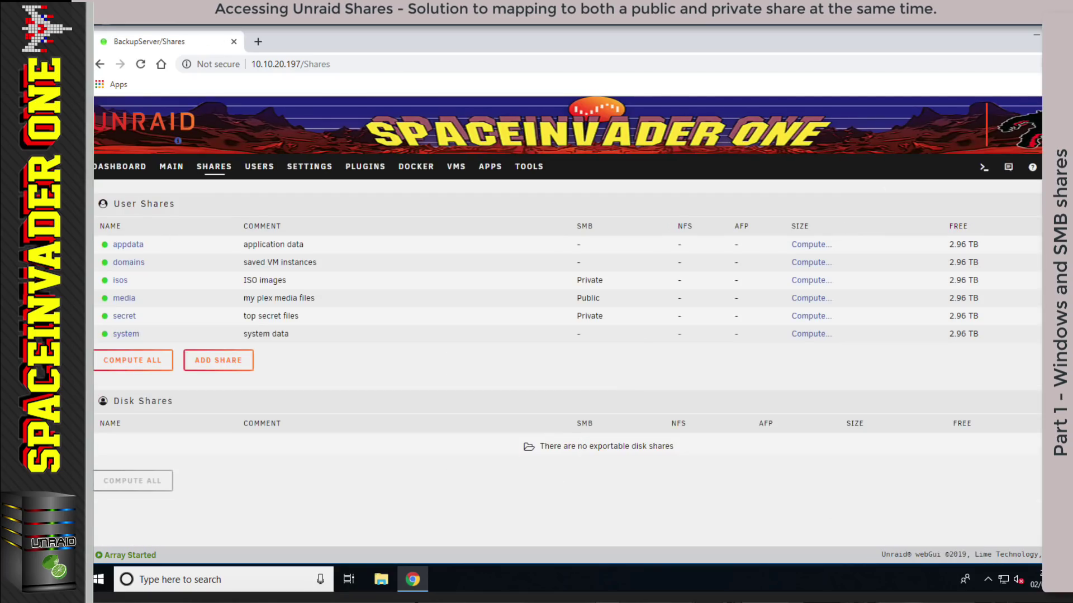
key(alt+F4)
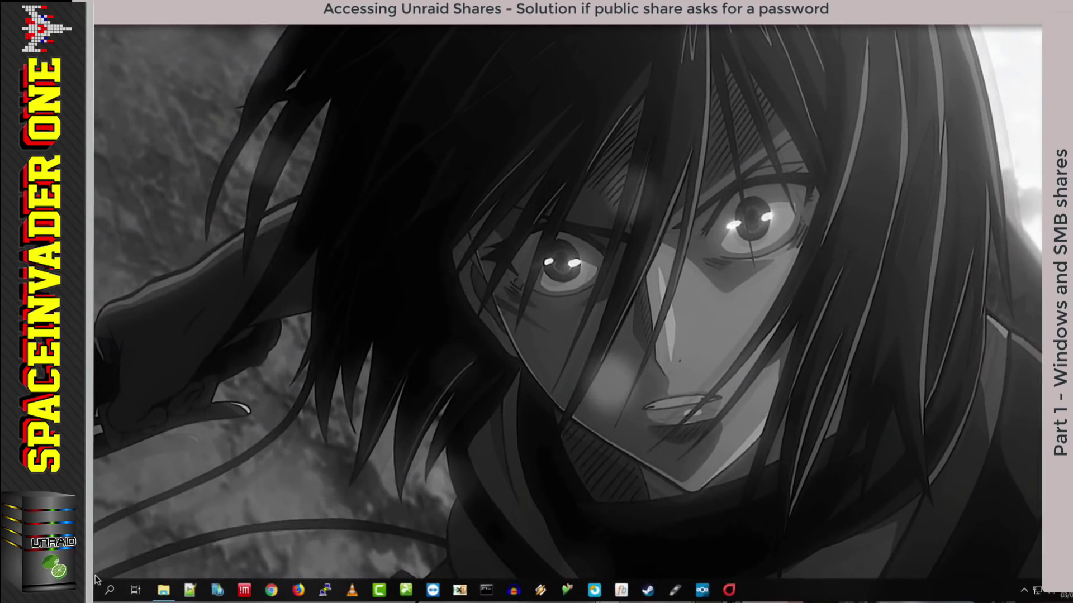
Check the Windows account name in the Start menu, and compare it with the Unraid server's user list in Chrome.
key(super)
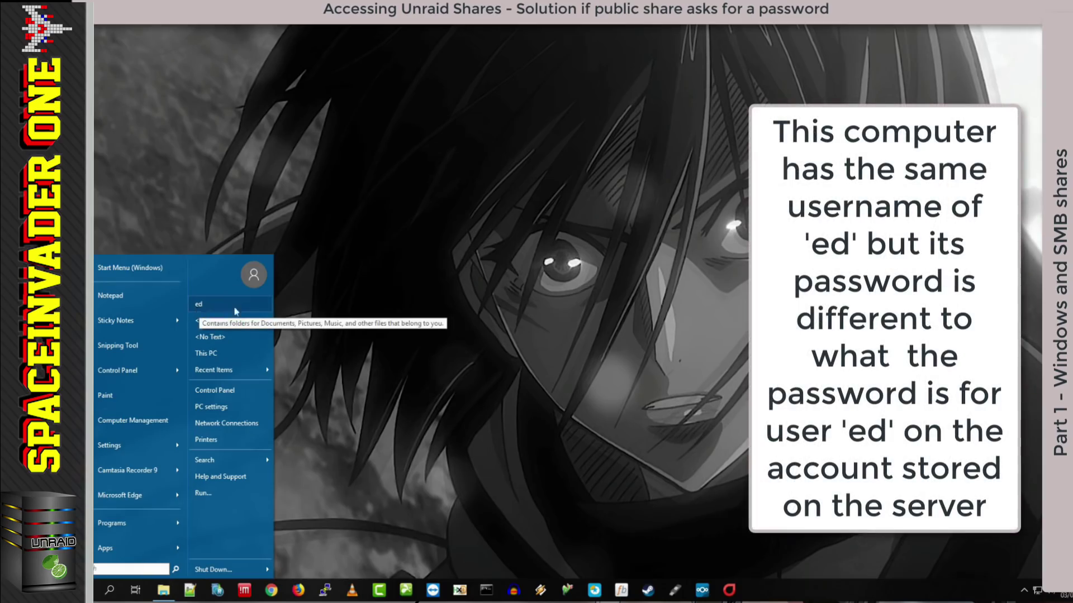
click(303, 314)
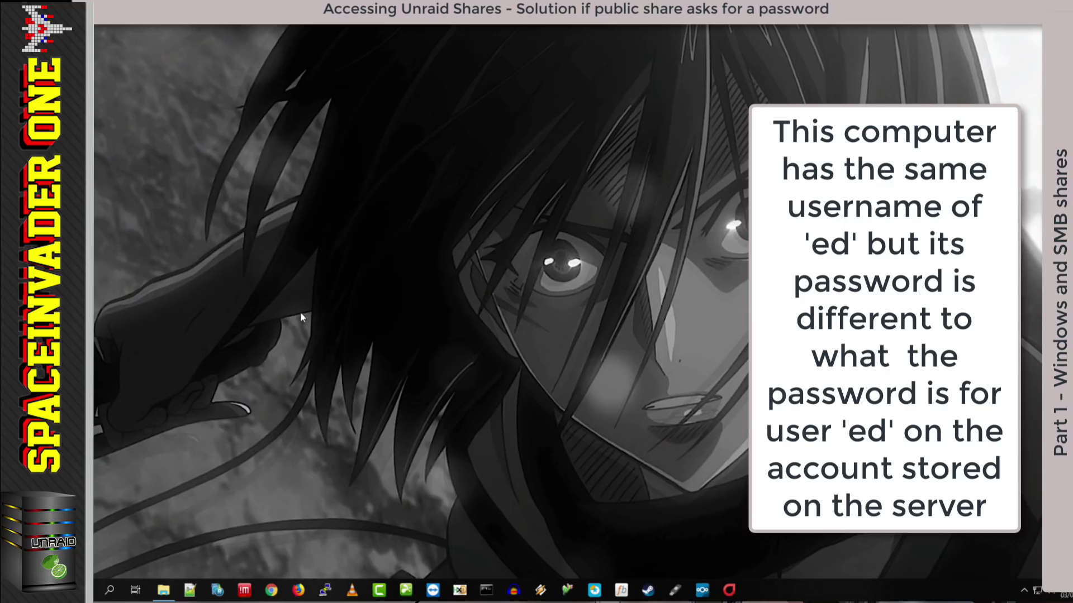
click(272, 591)
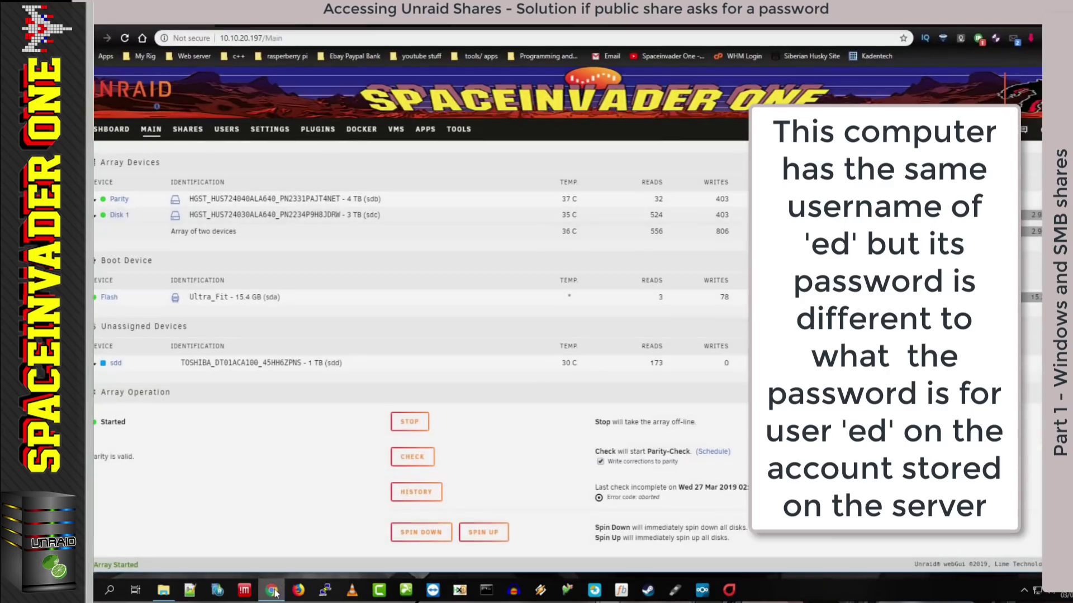
click(225, 131)
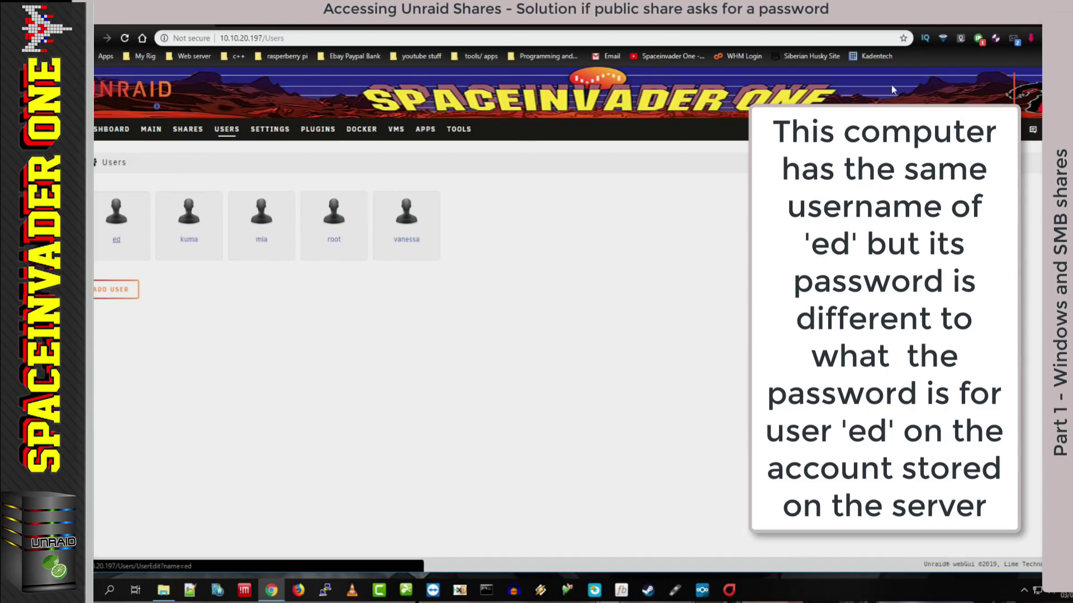
click(1035, 29)
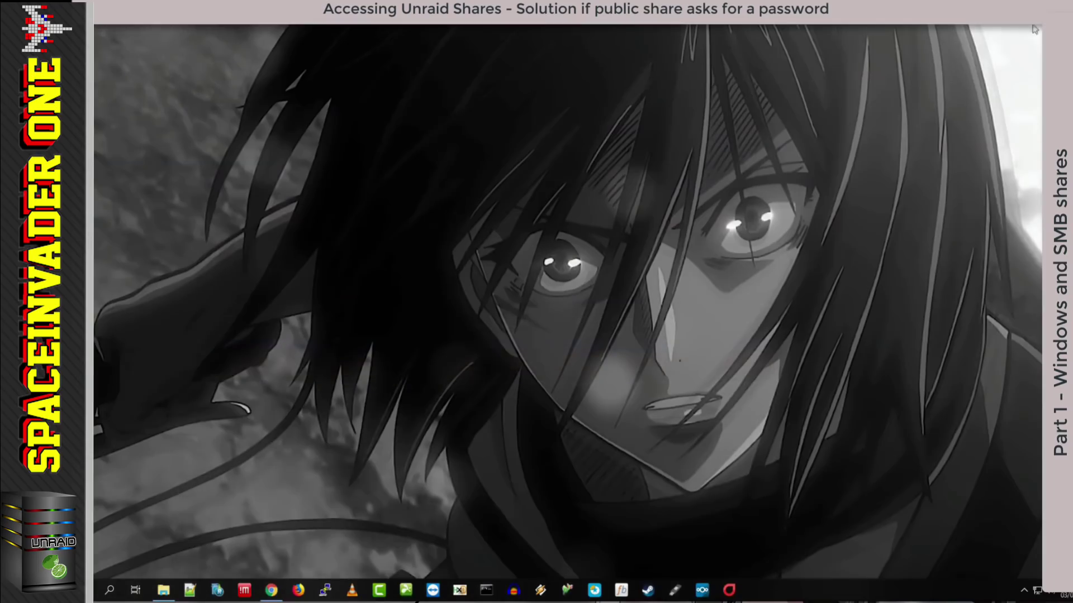
Try to map \\10.10.20.197\media as drive Z: from File Explorer and dismiss the network credentials request.
click(171, 588)
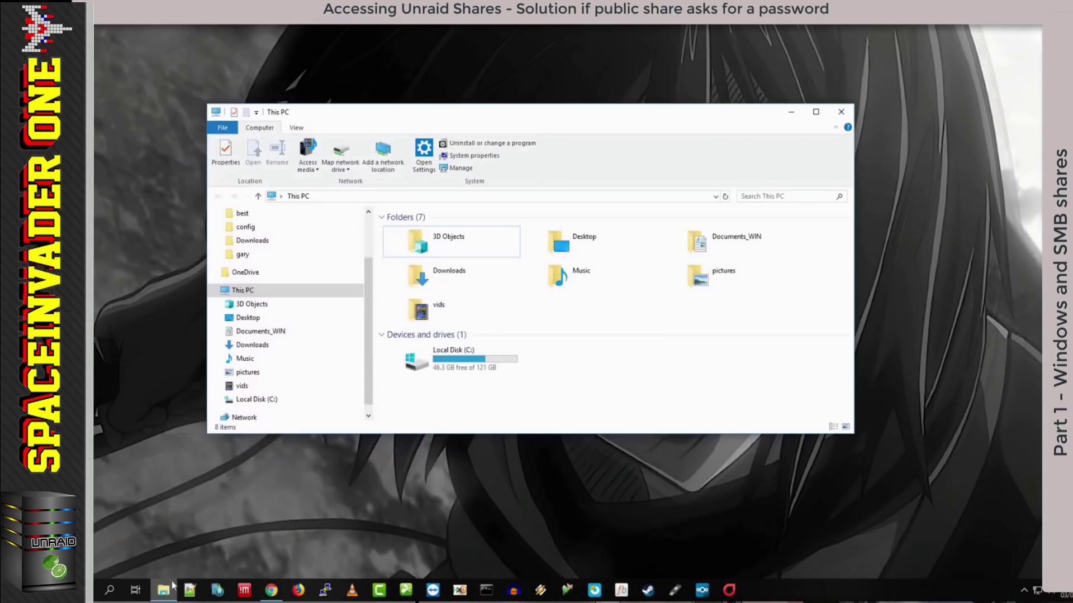
click(343, 166)
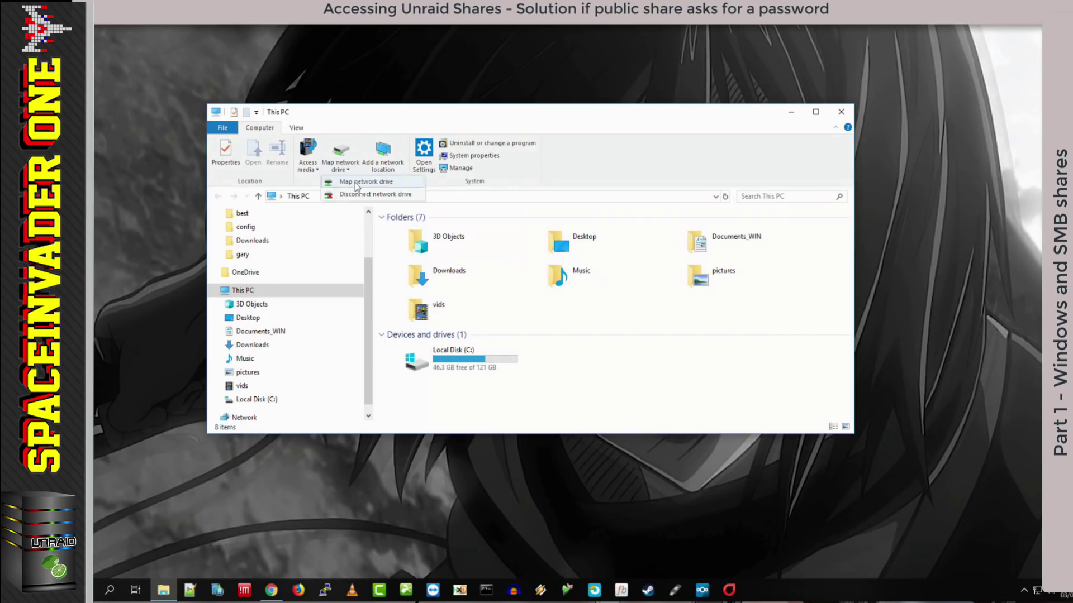
click(354, 183)
click(645, 268)
click(636, 277)
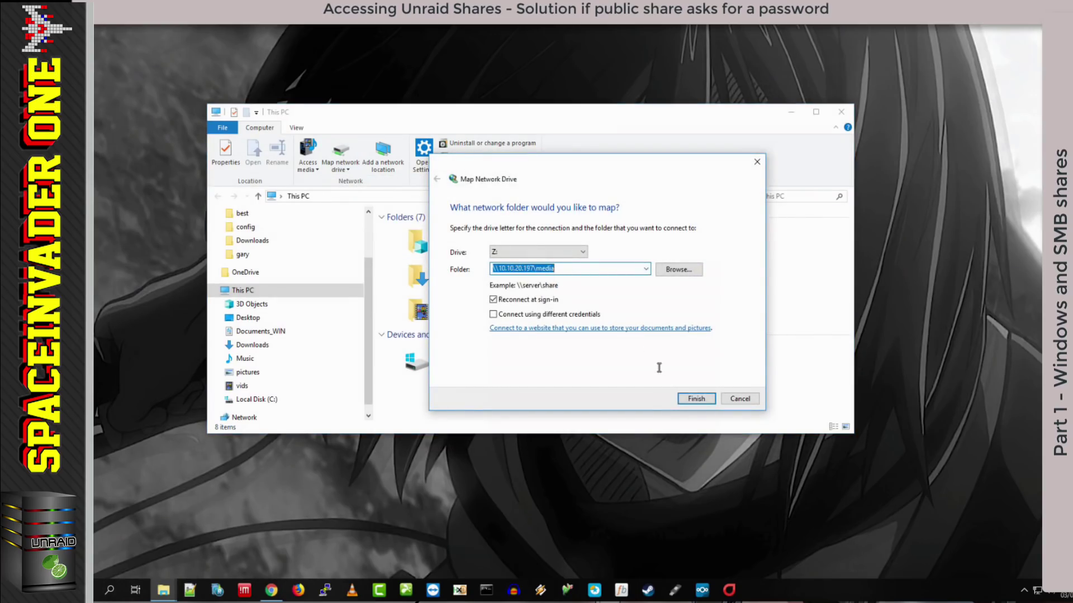
click(697, 399)
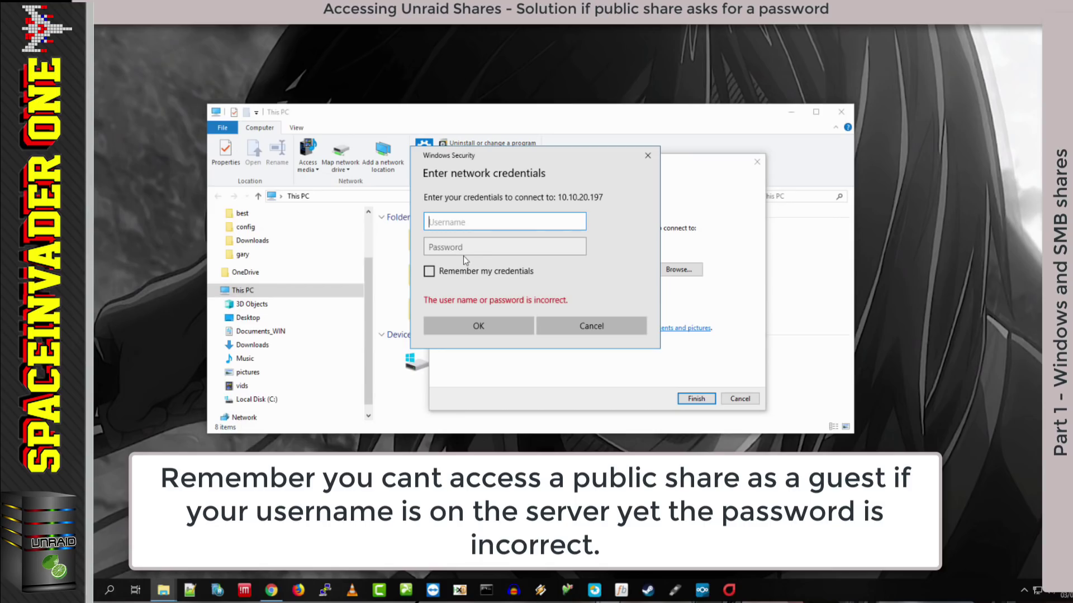
click(591, 327)
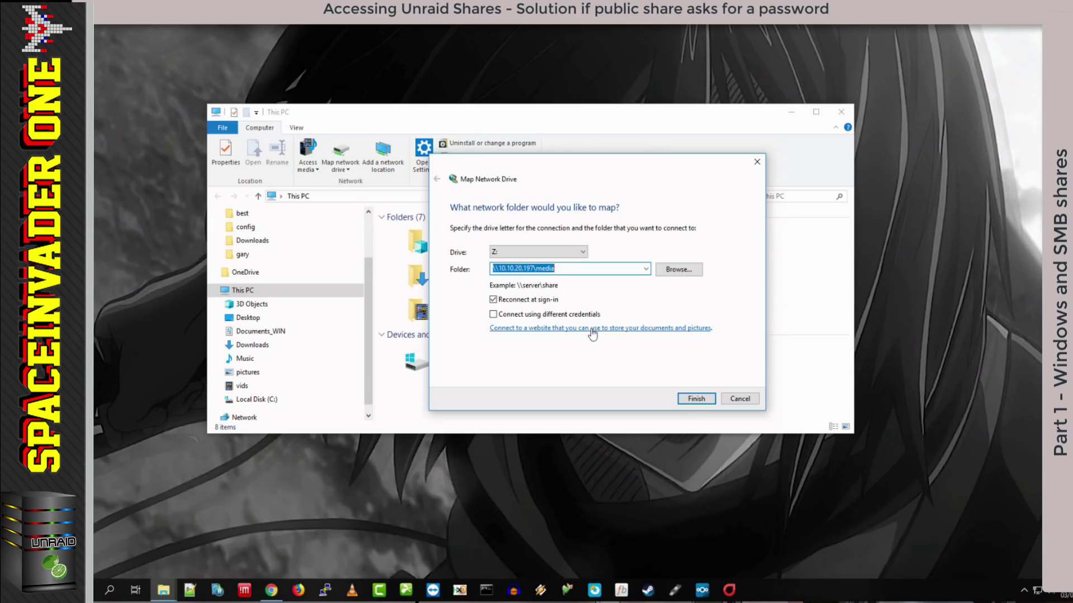
Switch to Chrome and delete the Unraid user whose name matches the Windows account.
key(alt+Tab)
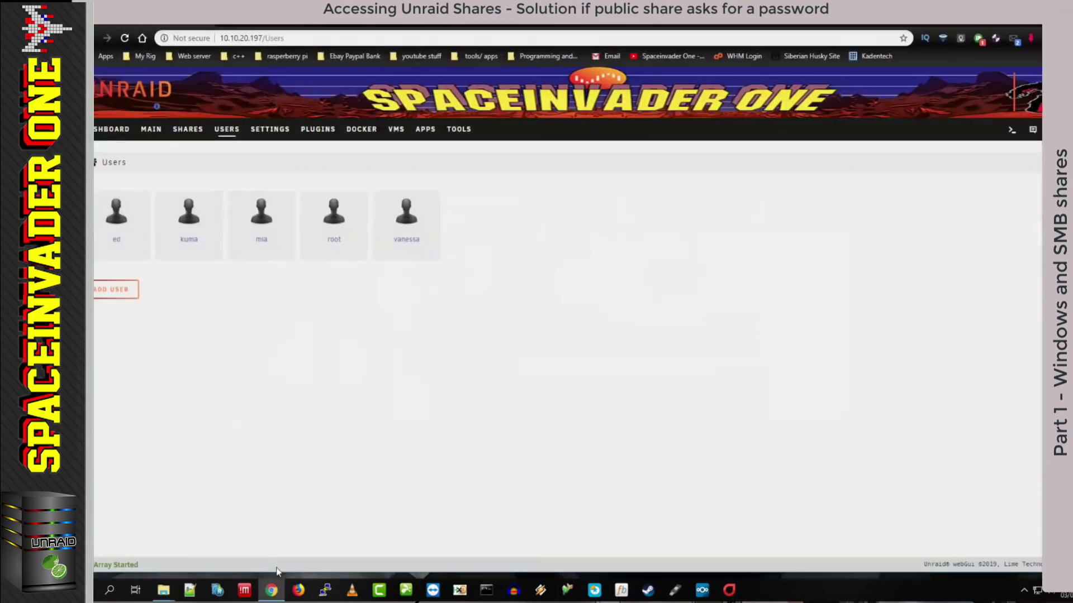
click(126, 244)
click(116, 292)
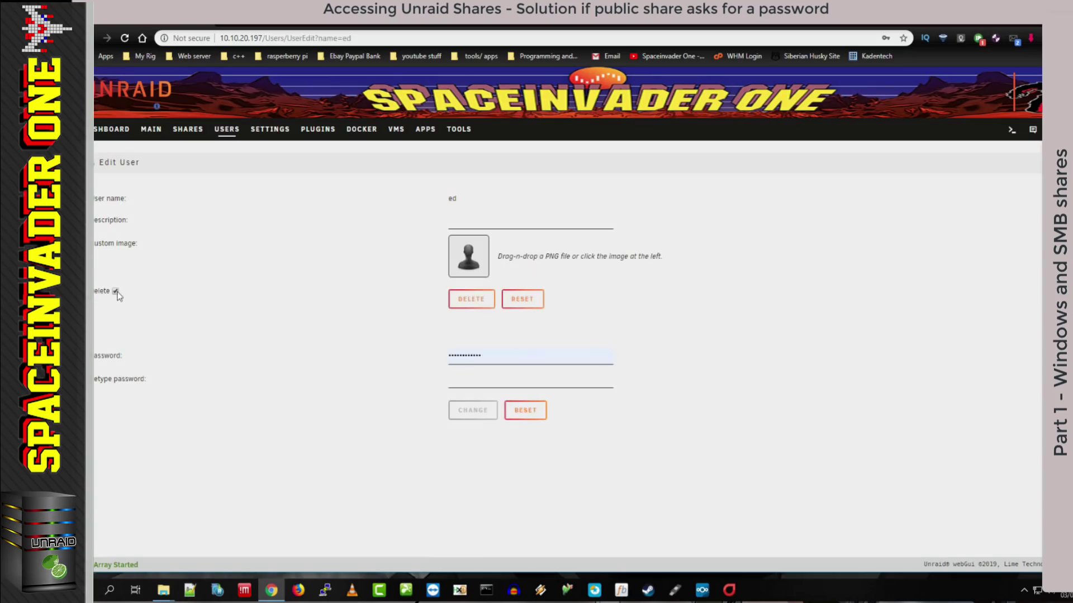
click(467, 300)
Return to the Map Network Drive dialog and retry connecting \\10.10.20.197\media as drive Z:.
key(alt+Tab)
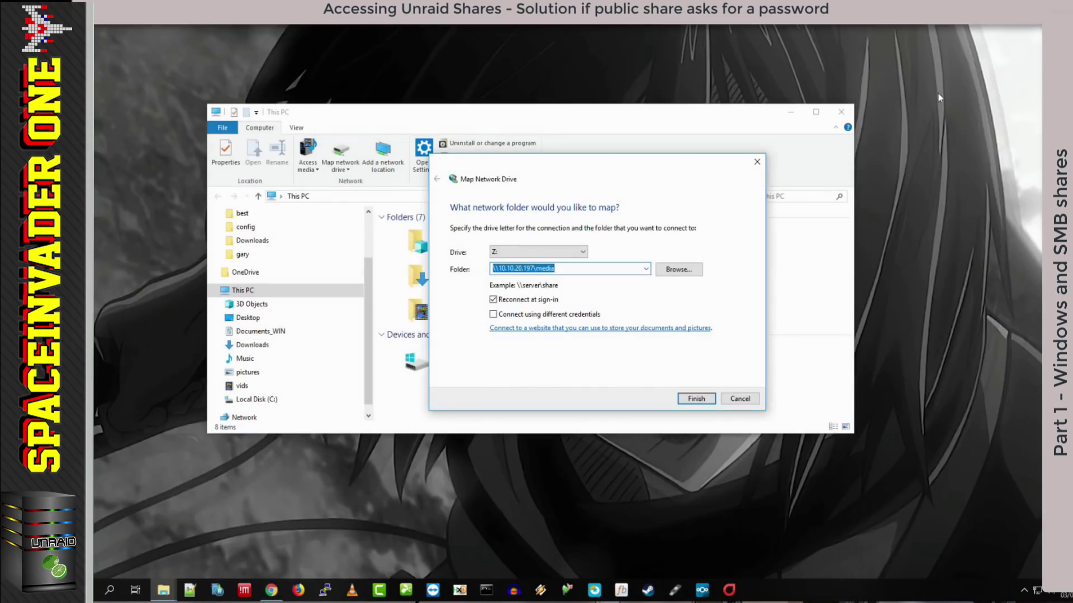
click(695, 399)
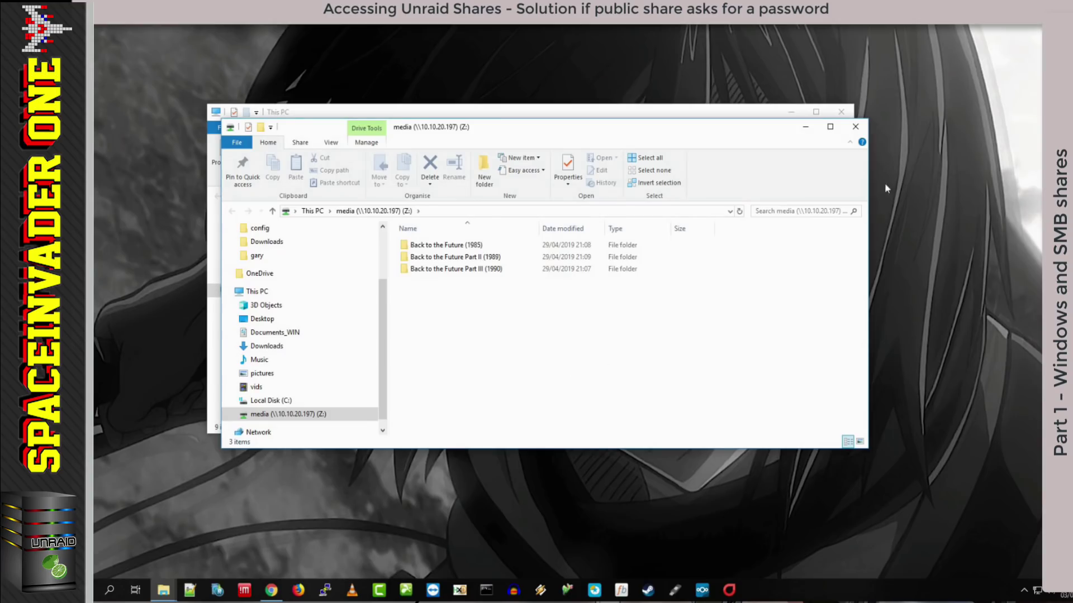
Close the media share window and disconnect the mapped network drive media (Z:) from This PC.
click(857, 132)
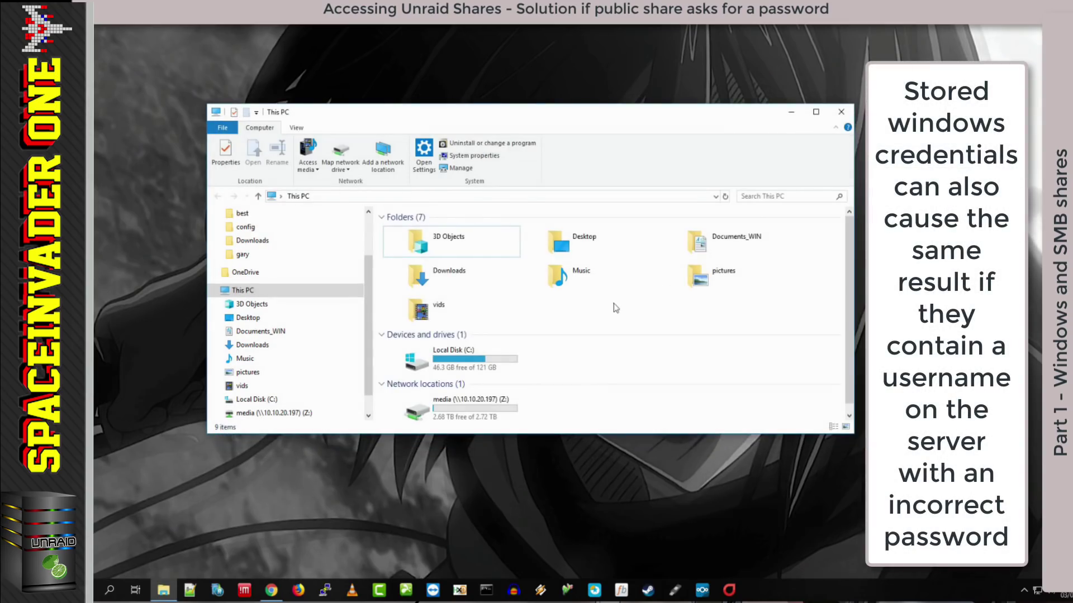
click(471, 404)
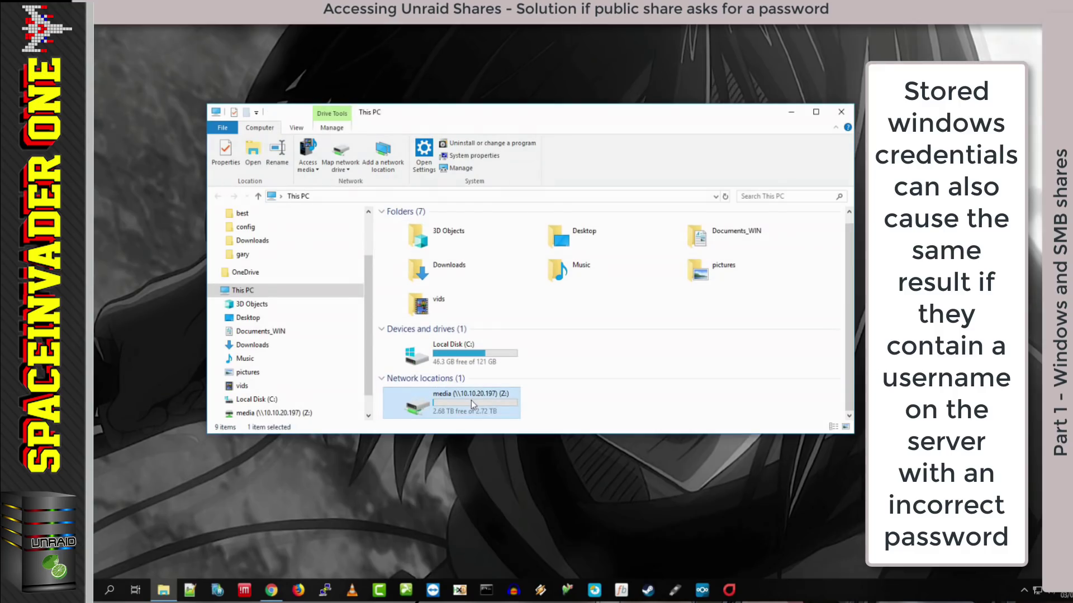
right_click(471, 401)
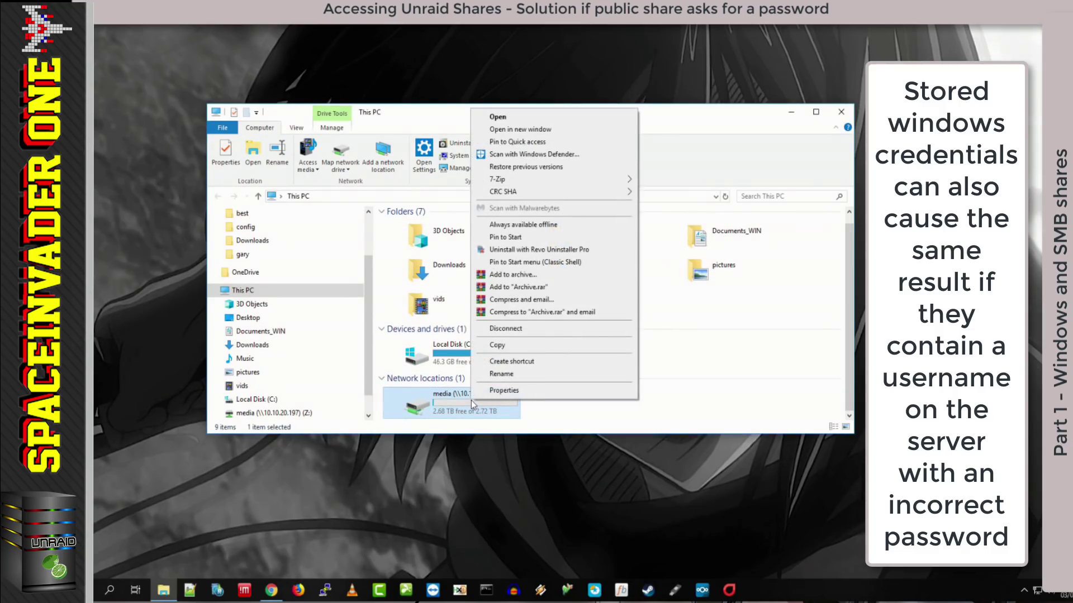
click(520, 328)
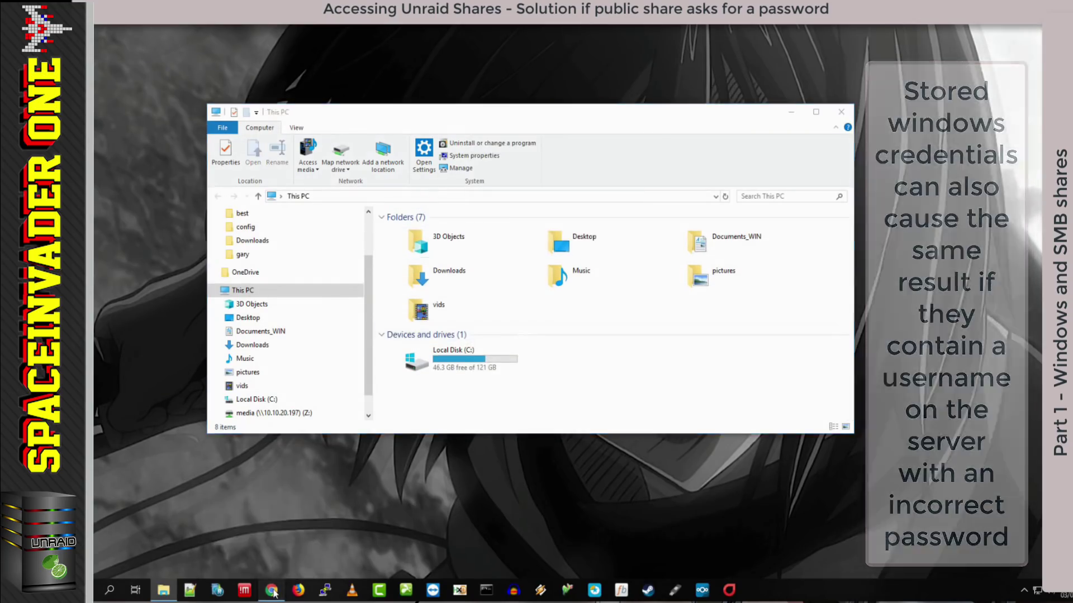
Add a Windows credential in Credential Manager for 10.10.20.197 with the username kuma and the account password.
click(272, 591)
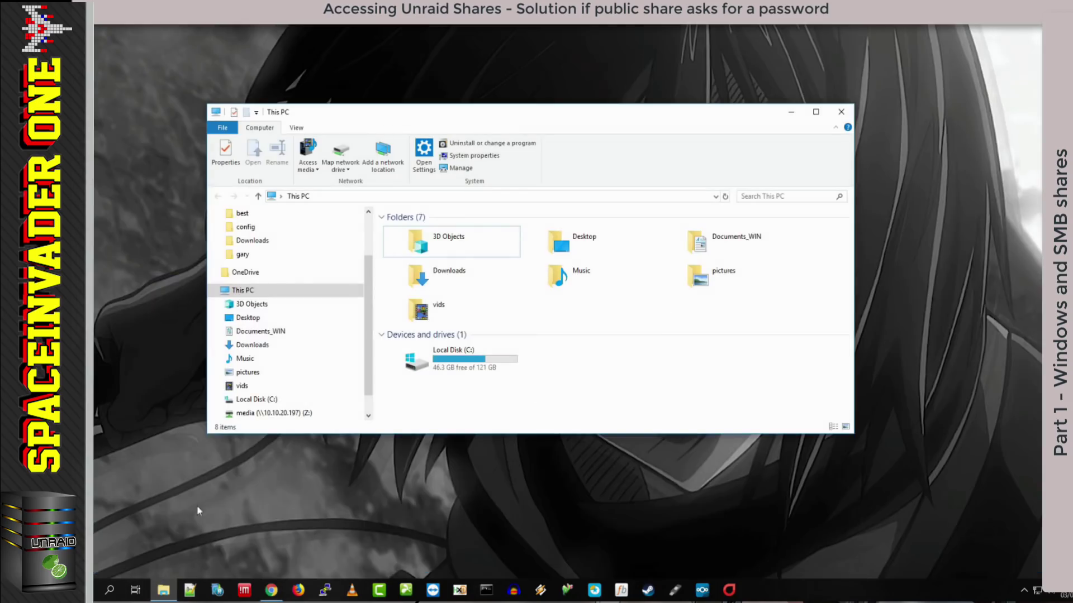
key(super)
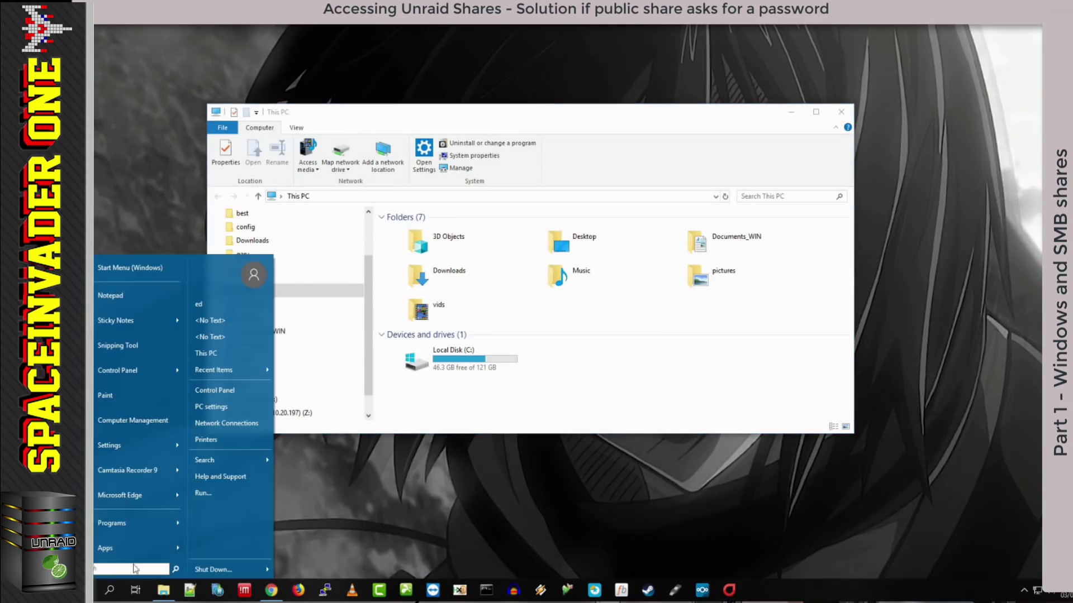
click(240, 434)
click(517, 204)
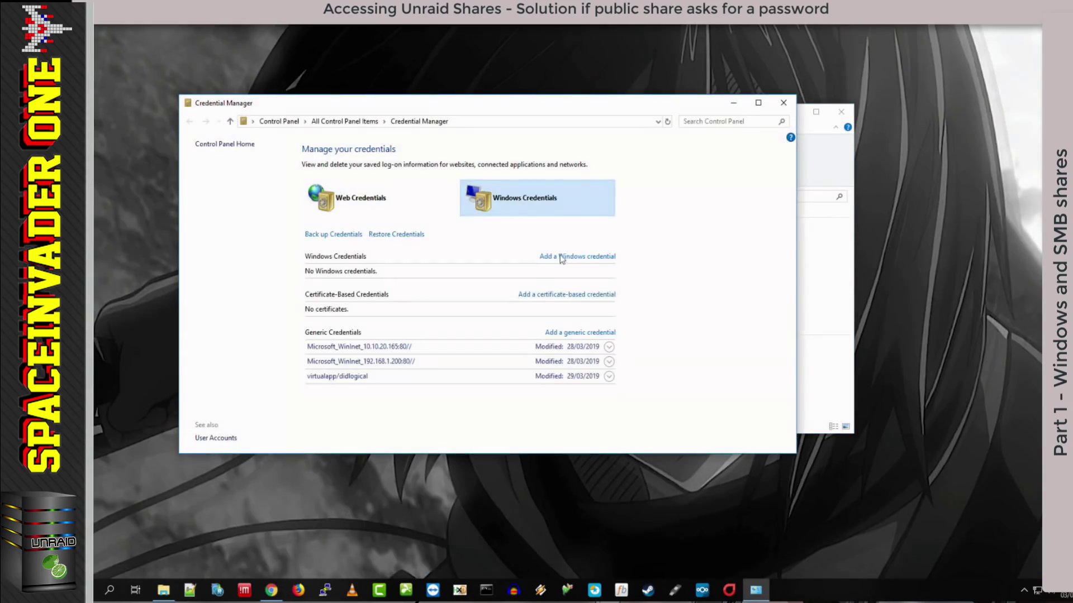
click(561, 258)
text(10.10.20.197)
key(Tab)
text(kuma)
key(Tab)
text(•••••••••)
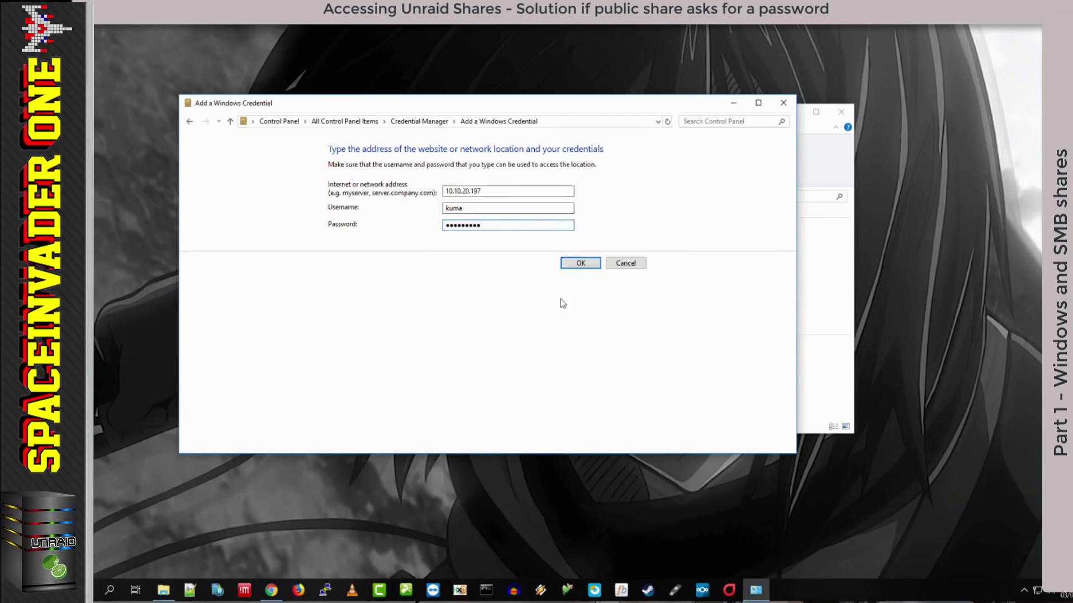
click(570, 266)
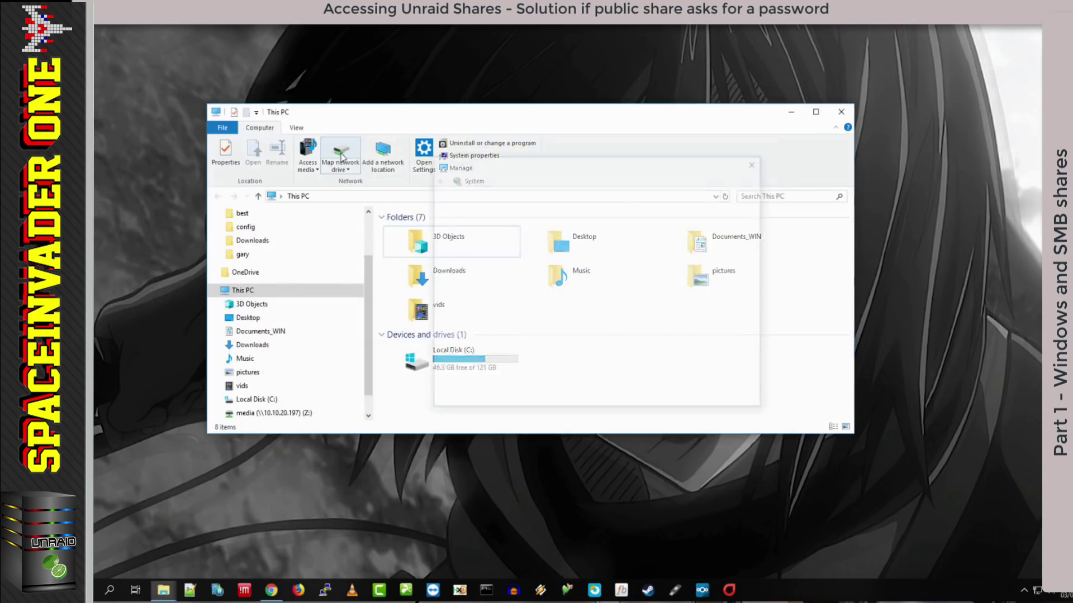
Try to map \\10.10.20.197\media as drive Z: from File Explorer with the stored credential, and dismiss the network credentials request.
click(341, 158)
click(646, 269)
click(631, 279)
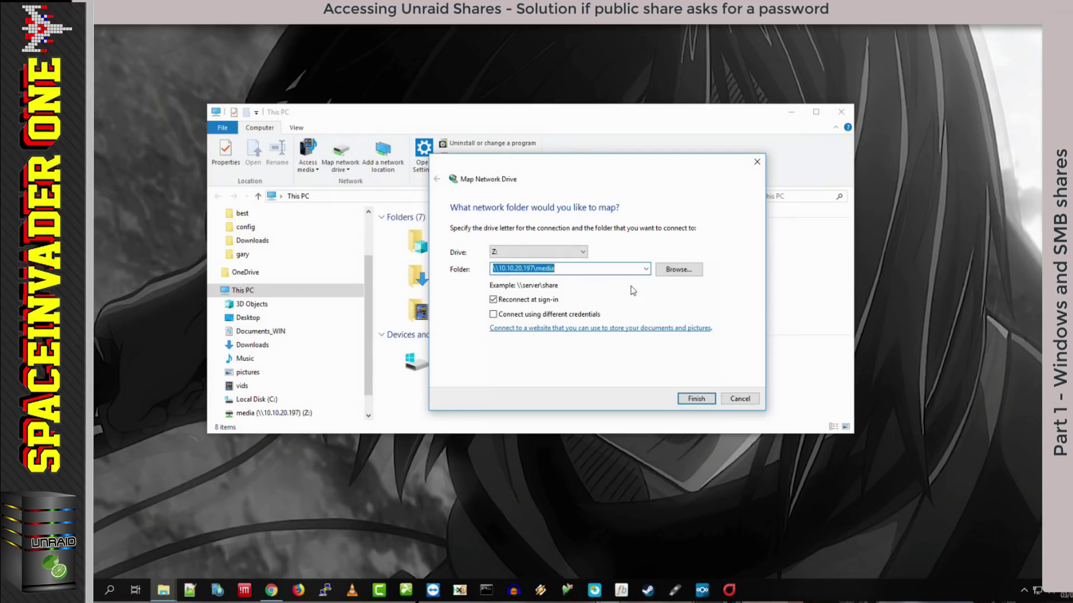
click(701, 398)
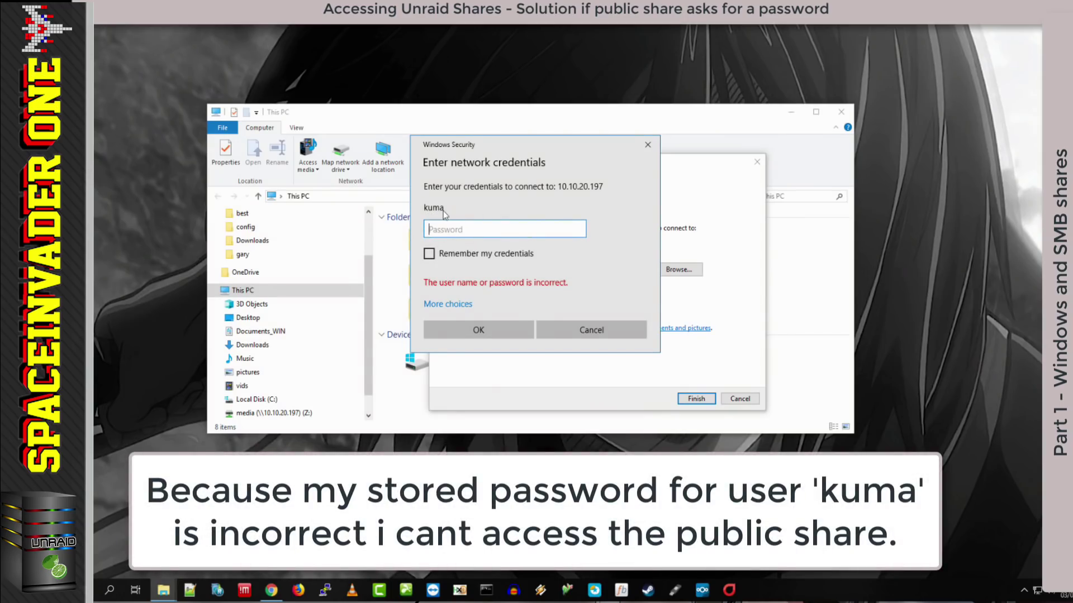
click(589, 331)
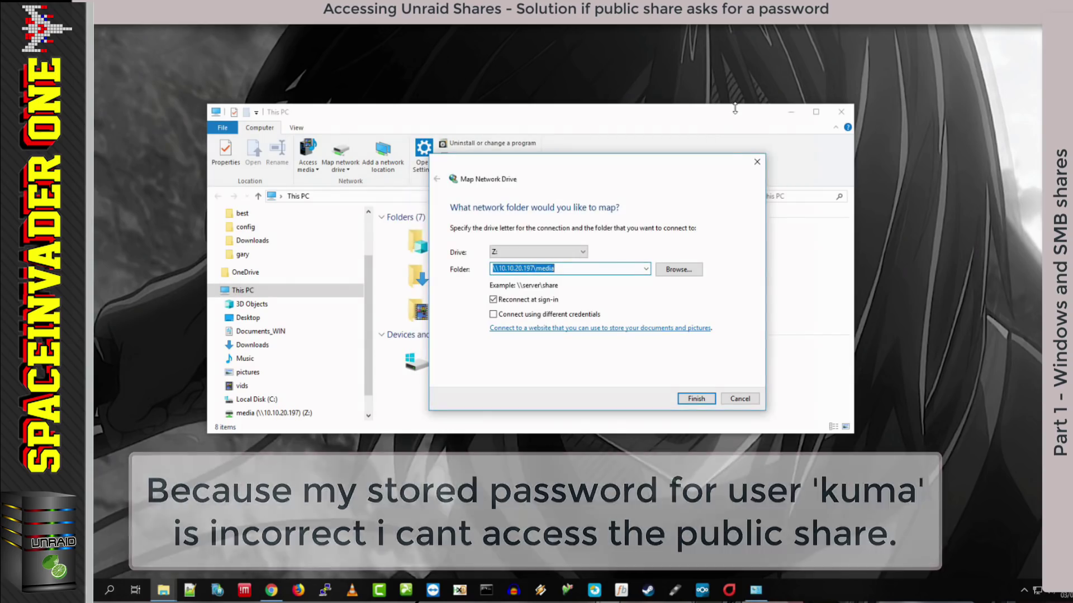
Remove the stored 10.10.20.197 Windows credential in Credential Manager and close the window.
click(755, 591)
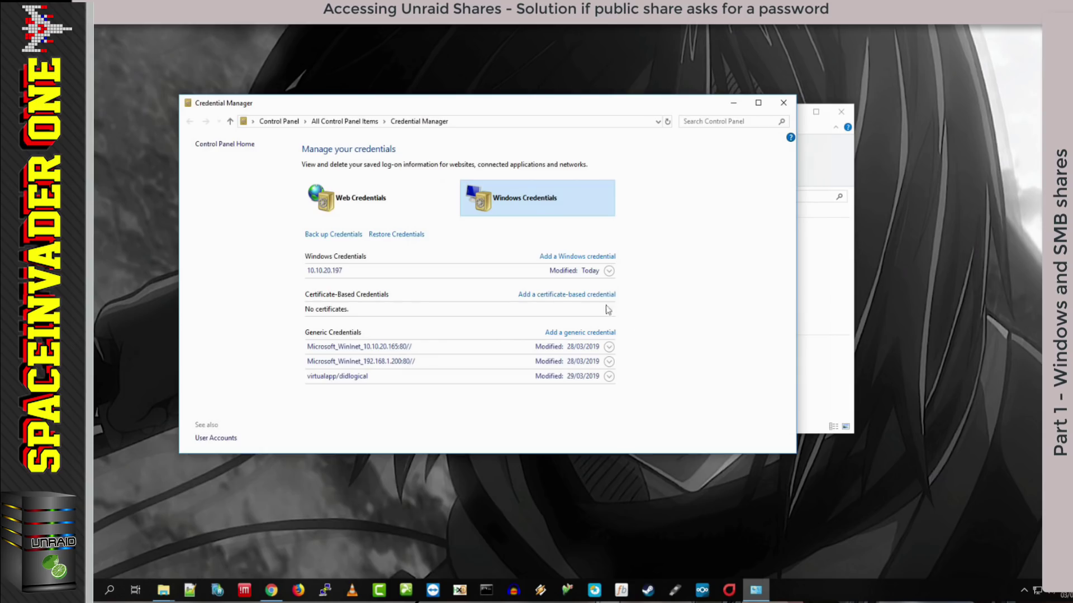
click(608, 271)
click(348, 333)
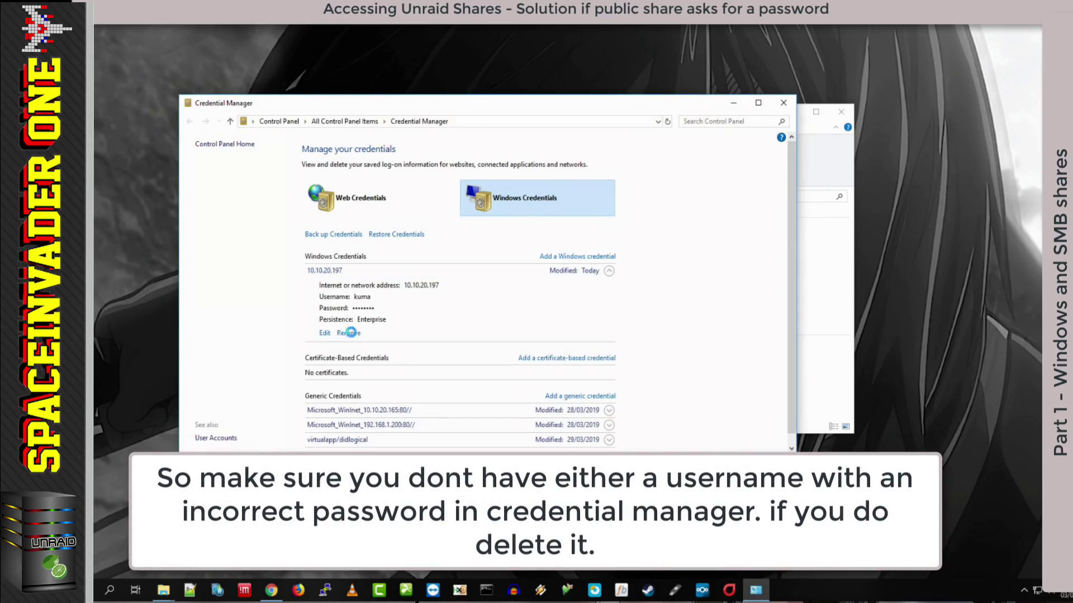
click(664, 304)
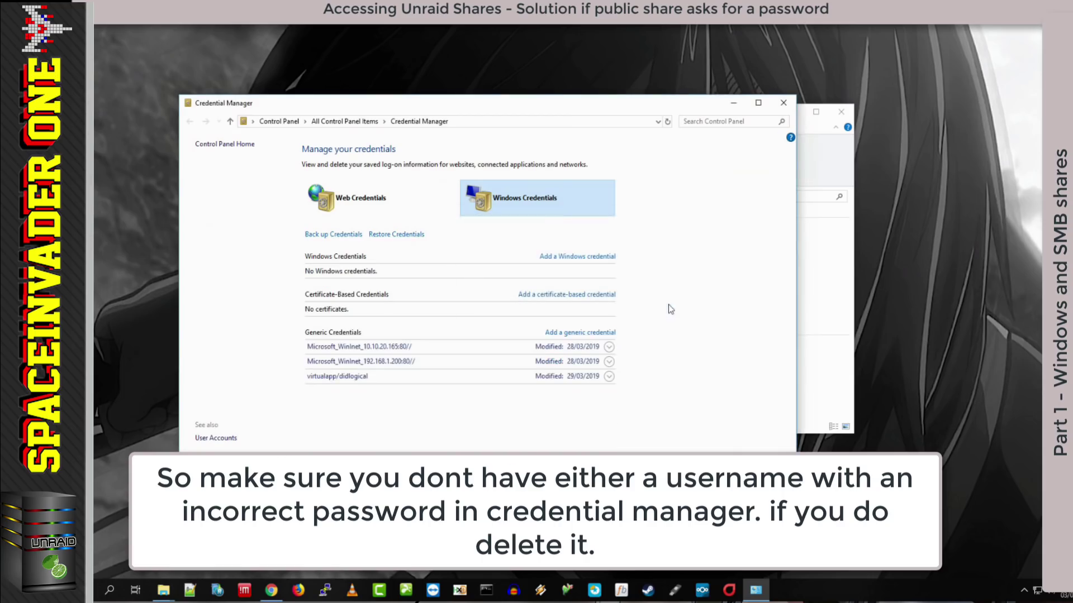
click(784, 104)
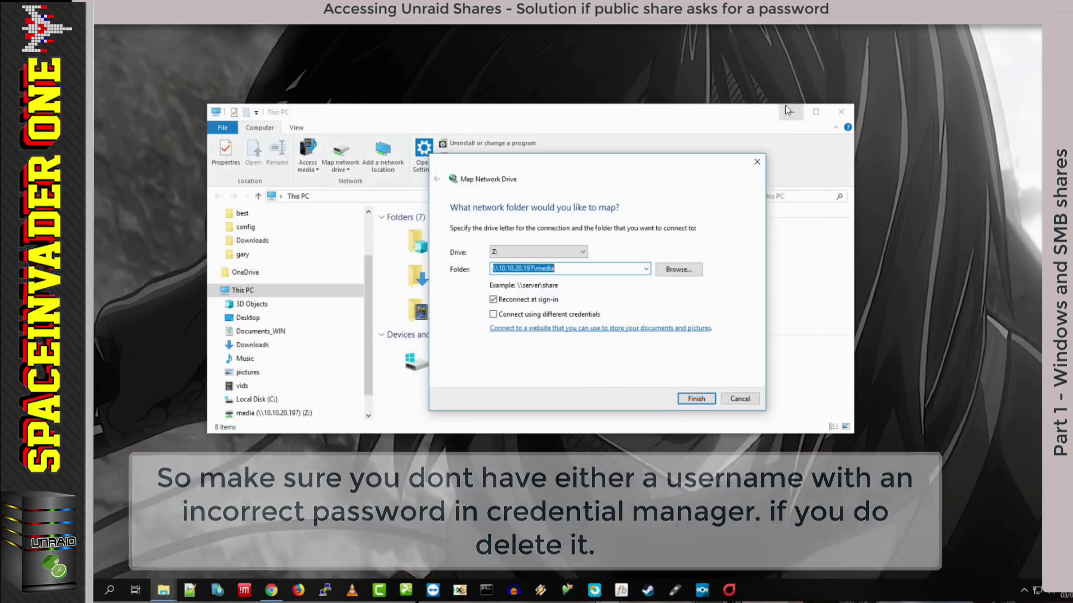
Retry mapping \\10.10.20.197\media as drive Z: and close the File Explorer windows.
click(696, 399)
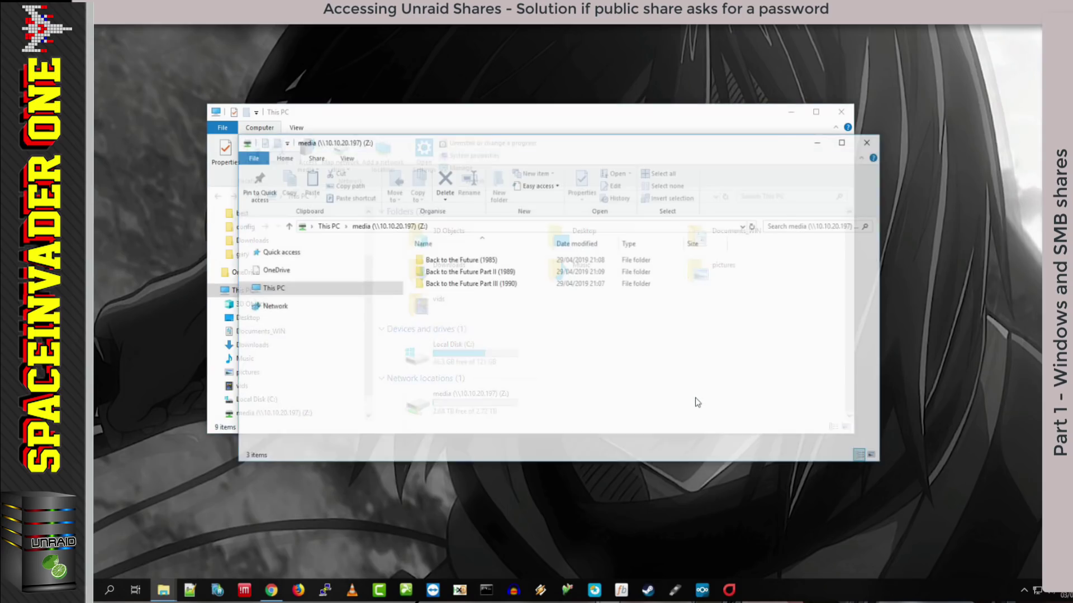
click(867, 143)
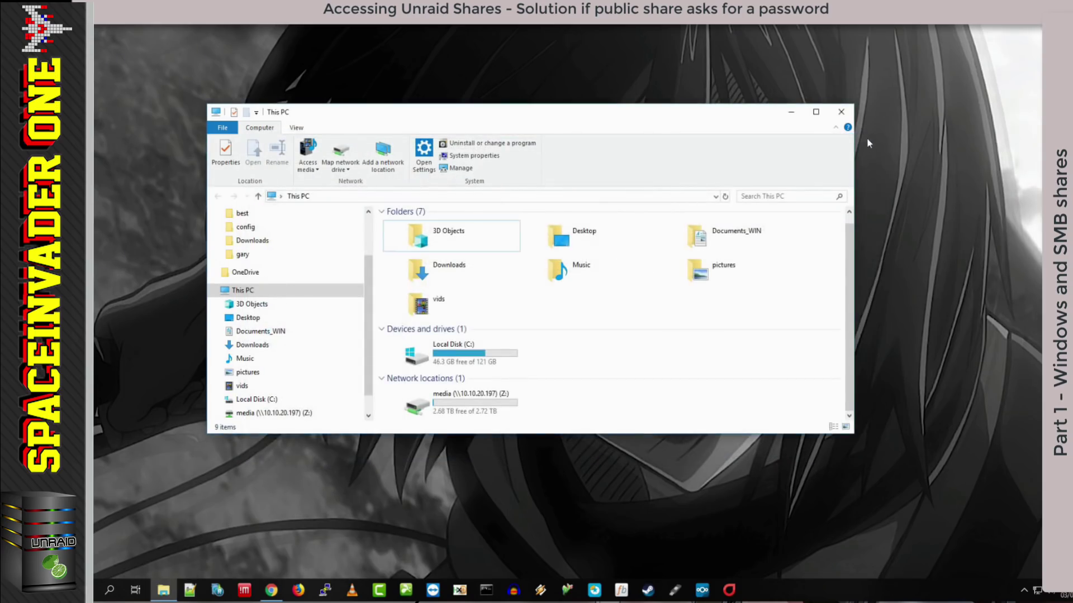
click(841, 112)
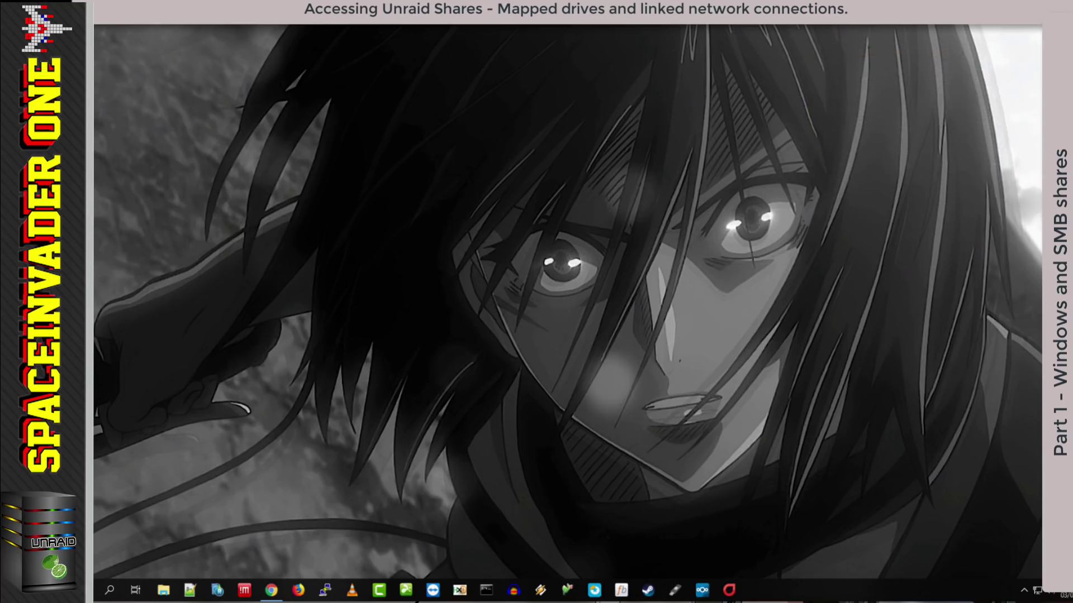
Switch to Chrome, open the Unraid server's SMB settings, and display the help text for the Local master option.
click(272, 591)
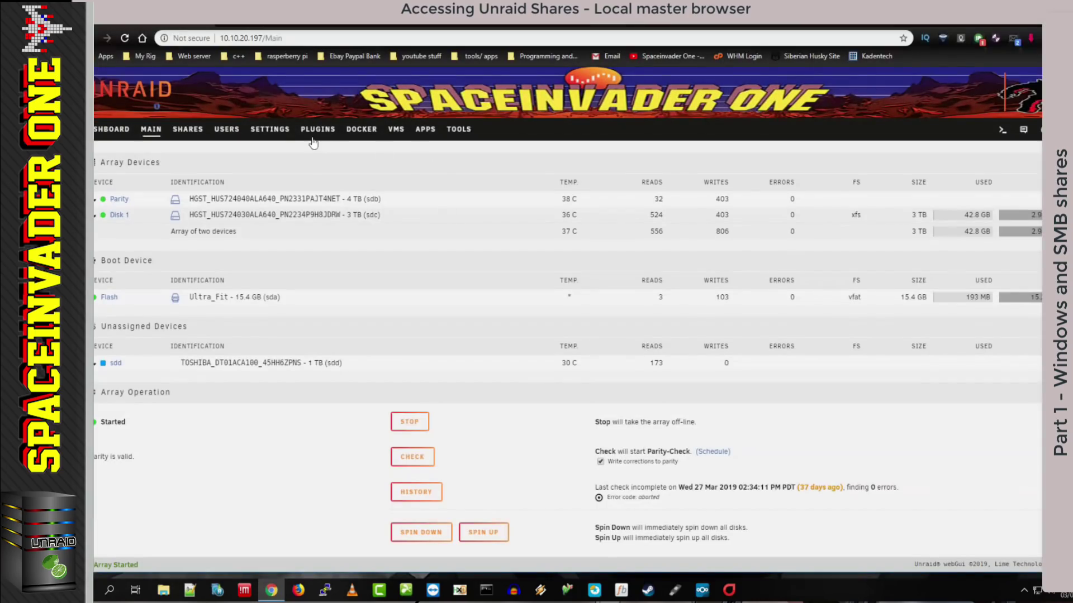
click(270, 130)
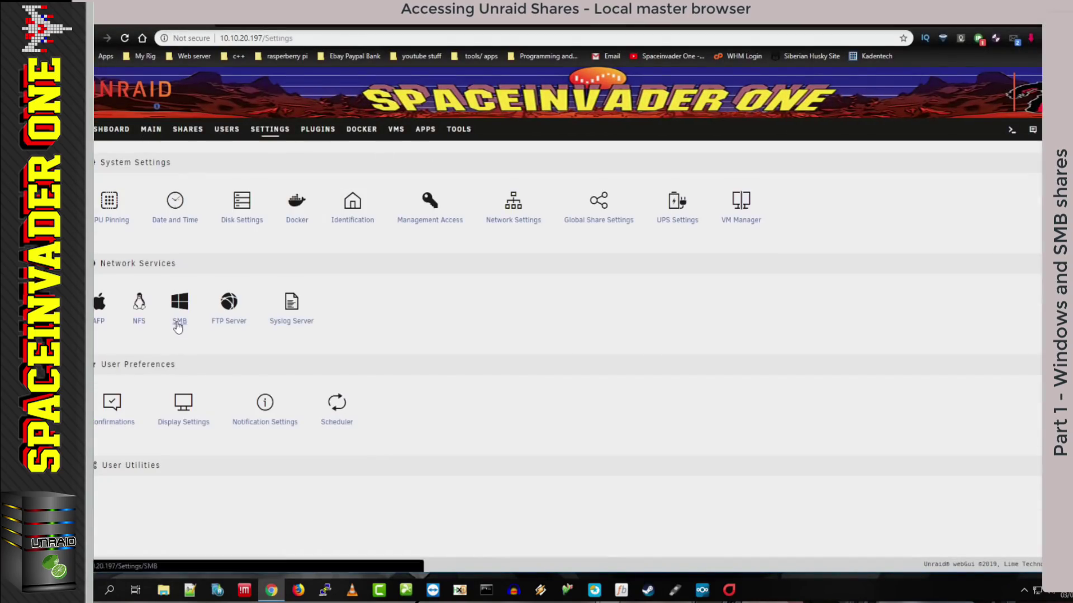
click(178, 323)
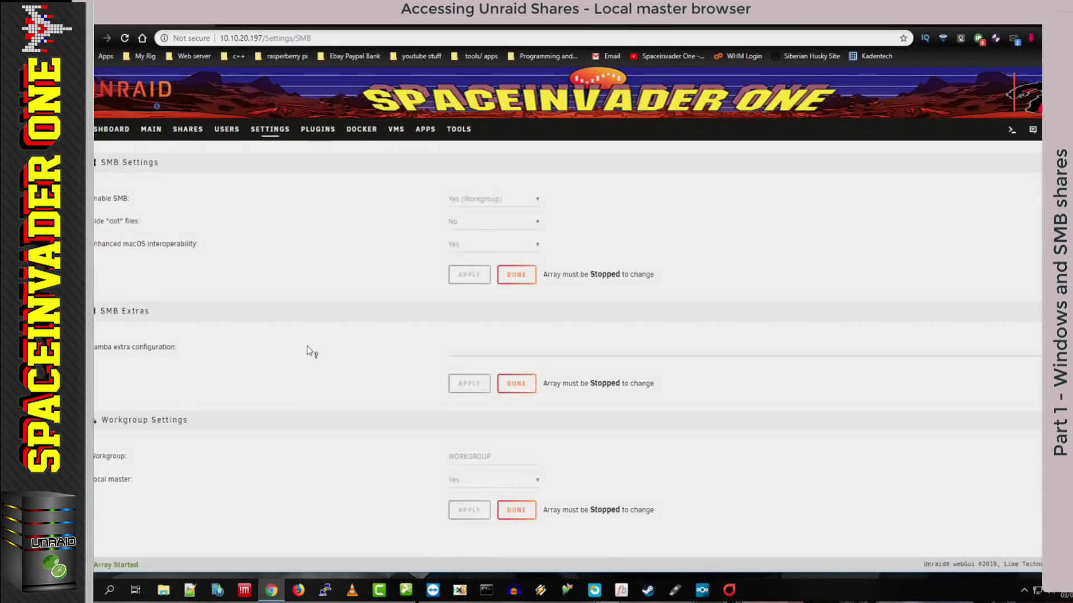
click(122, 484)
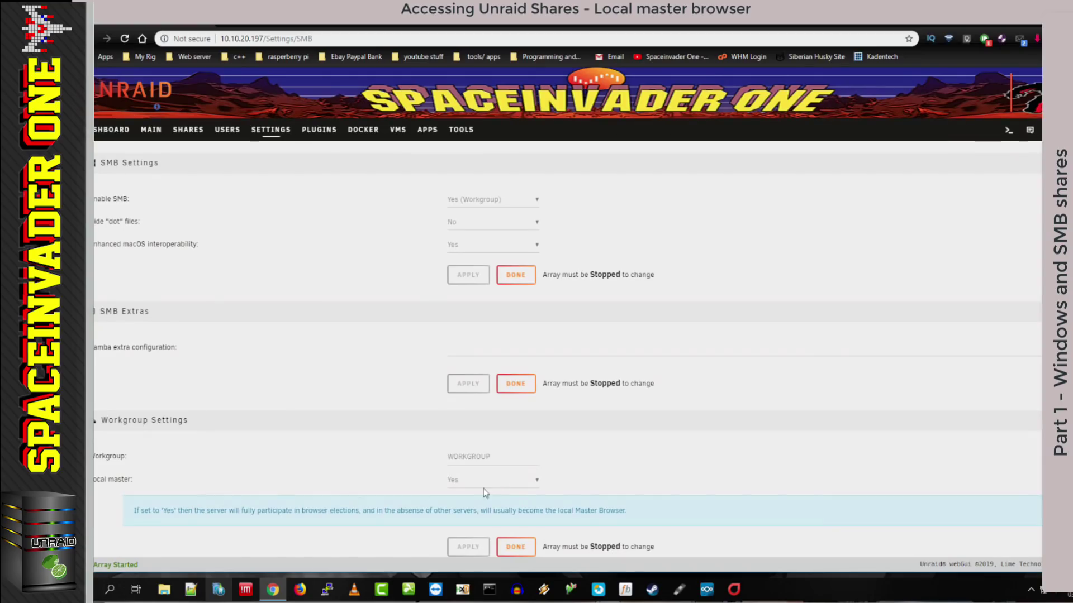
Stop the Unraid array on the 10.10.20.197 server and confirm.
click(152, 131)
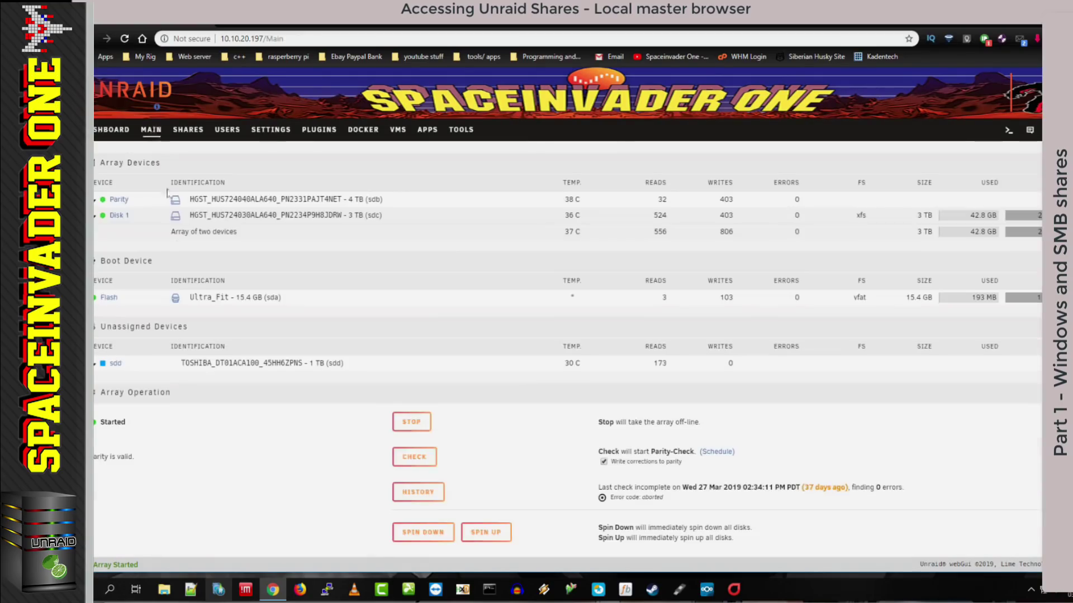
click(411, 421)
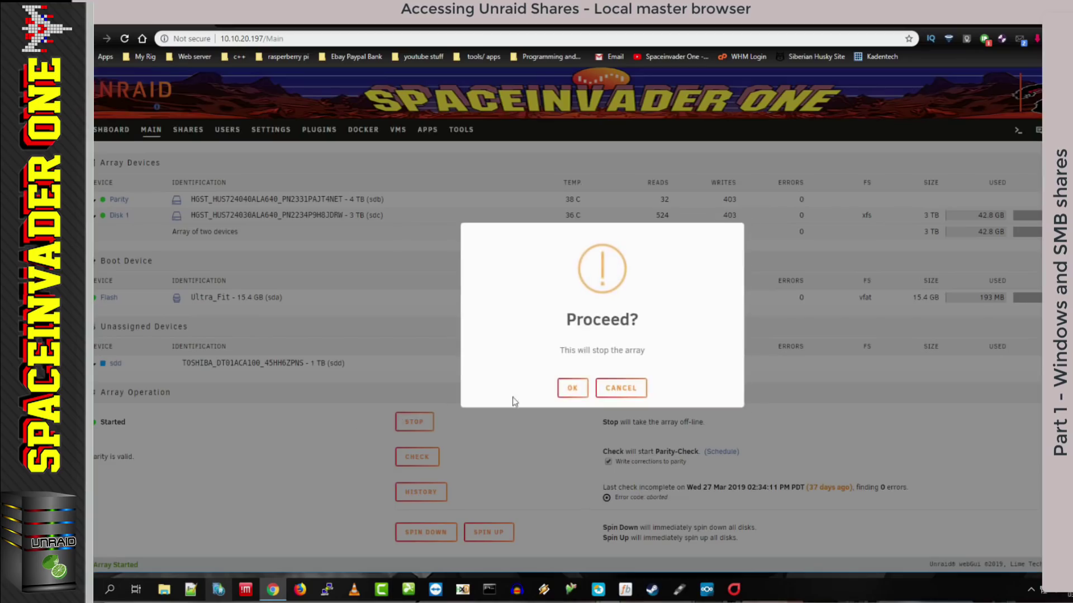
click(572, 391)
Set Local master to No in the Workgroup Settings of the server's SMB settings, and apply the change.
click(271, 129)
click(185, 327)
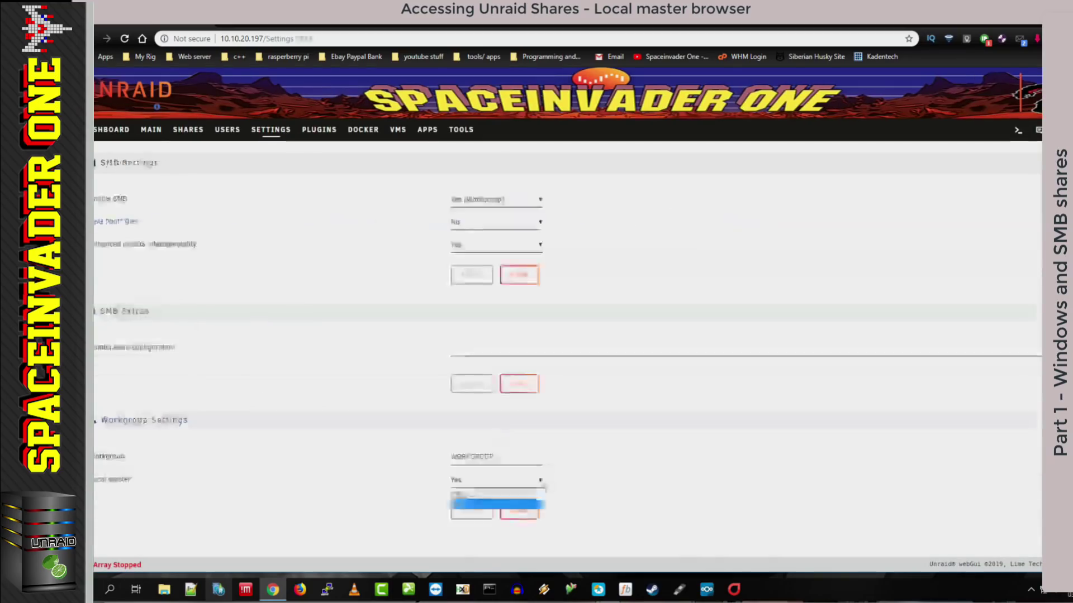
click(477, 513)
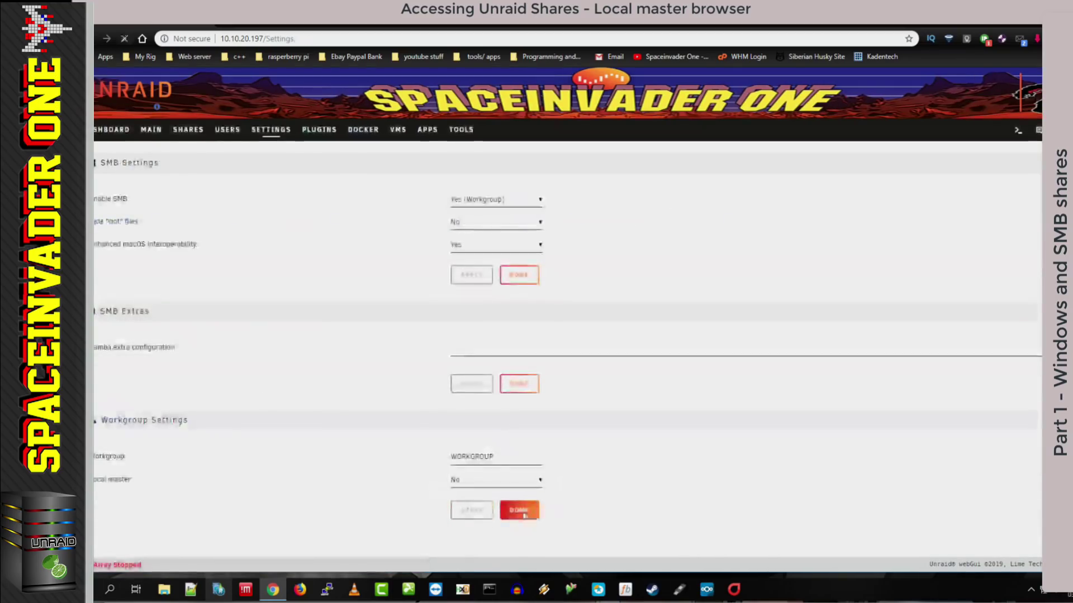
click(520, 510)
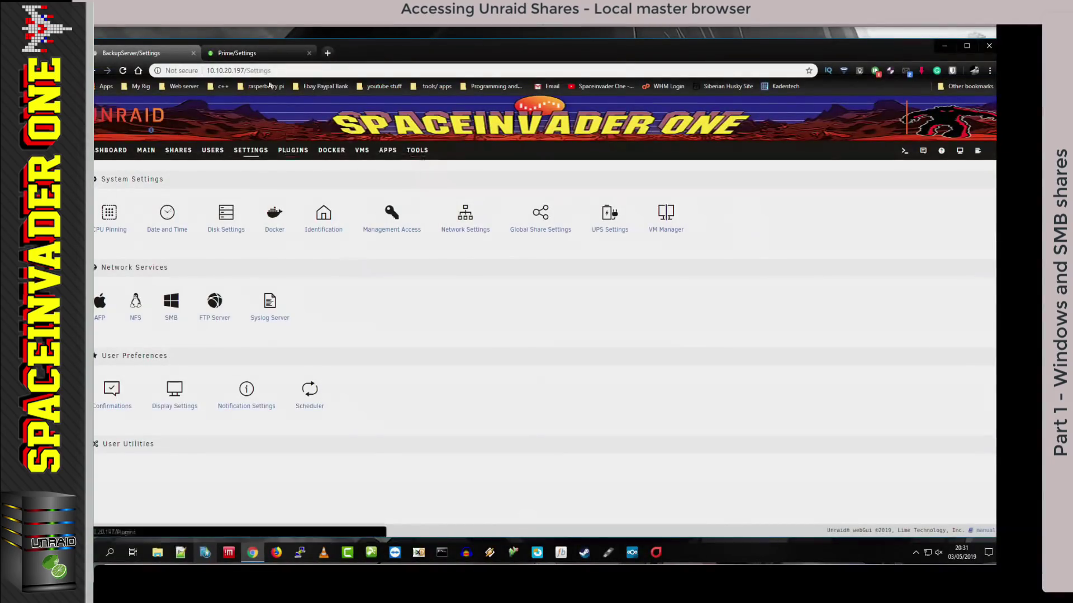
Open the Prime server's SMB settings and check the current elected master in Workgroup Settings.
click(258, 56)
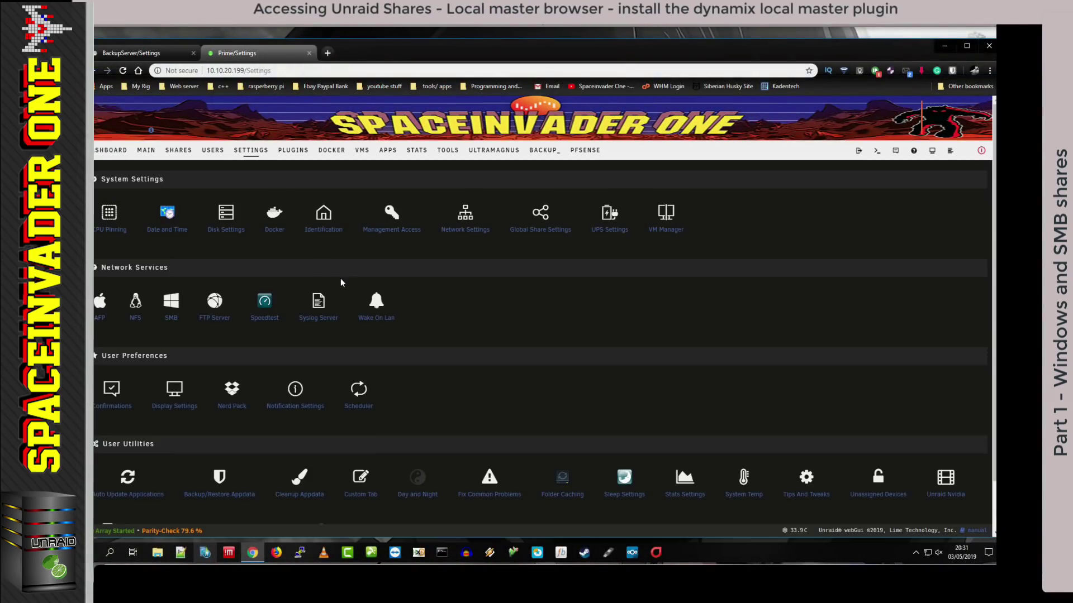
click(172, 319)
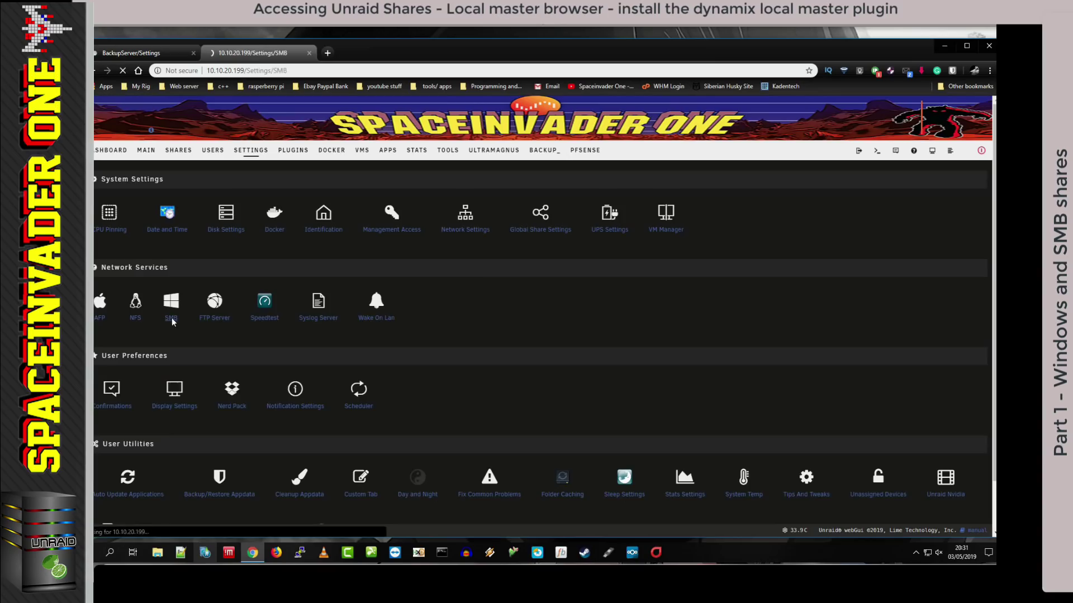
scroll(294, 347, down, 10)
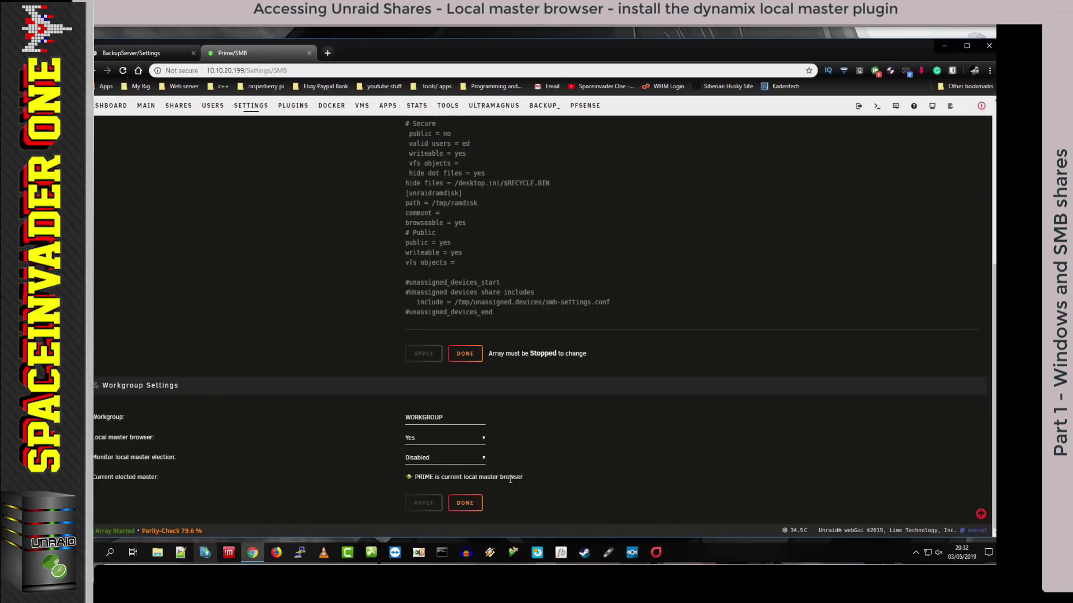
Search the Prime server's Community Applications for "local master browser".
click(390, 110)
click(831, 181)
text(local master browser)
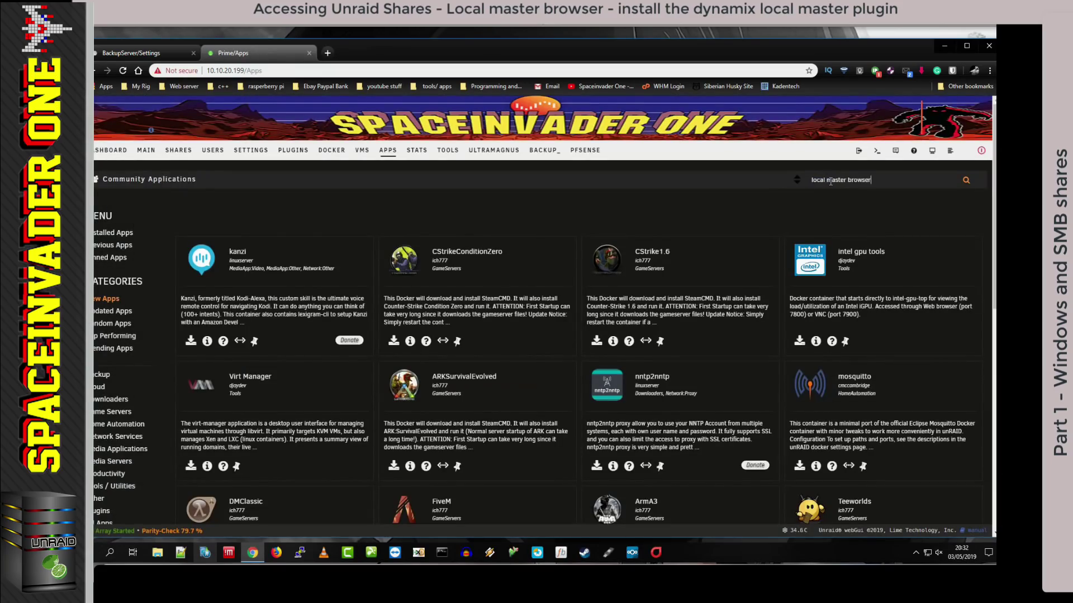
key(Return)
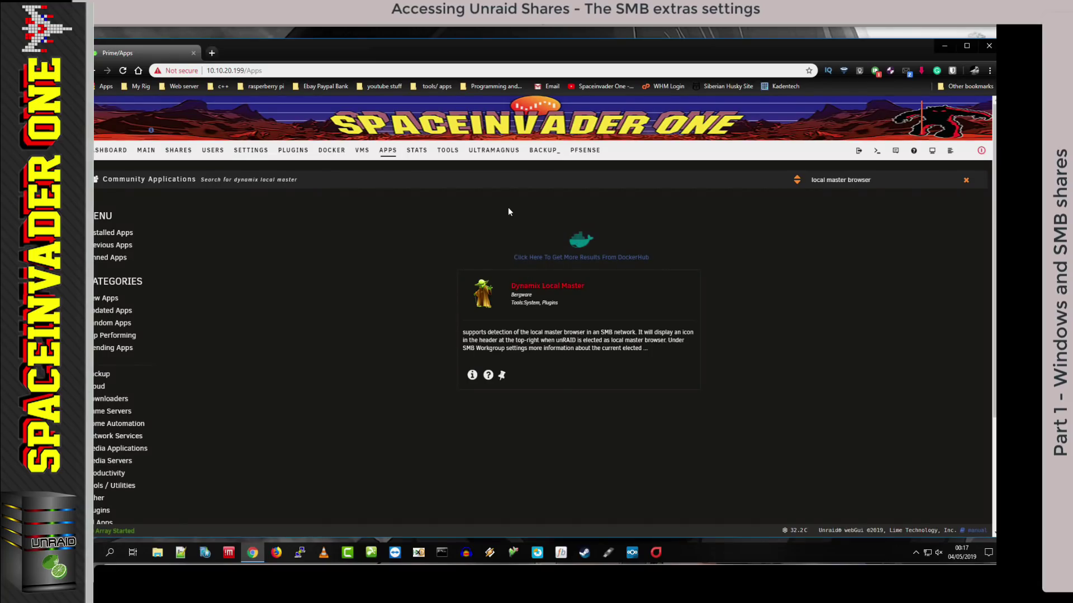
Go to the BackupServer web interface, open its SMB settings, and highlight the SMB Extras heading.
click(541, 154)
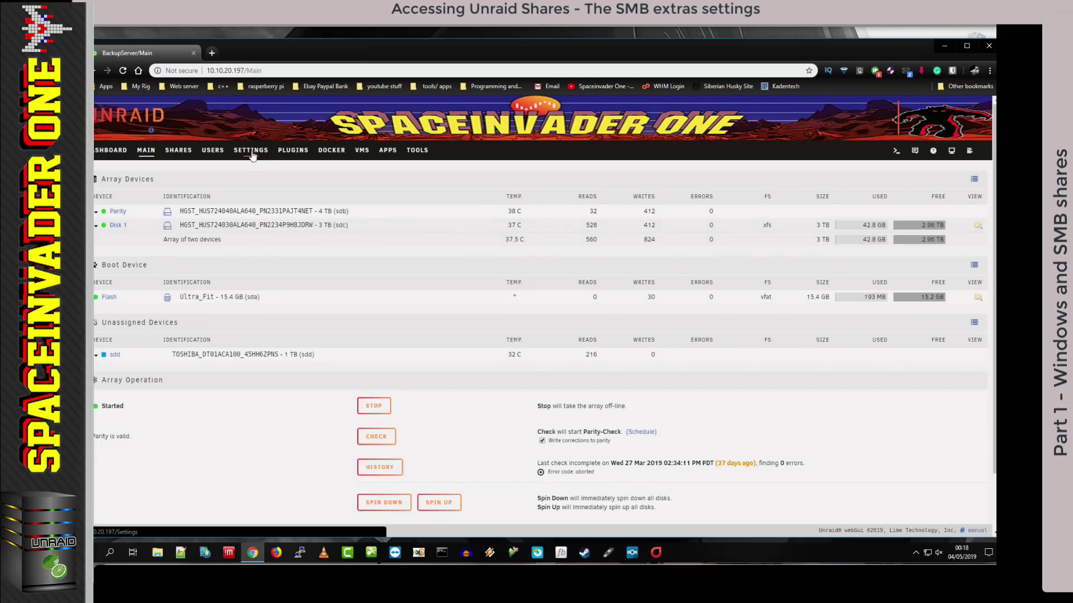
click(251, 155)
click(172, 317)
drag(101, 310, 156, 315)
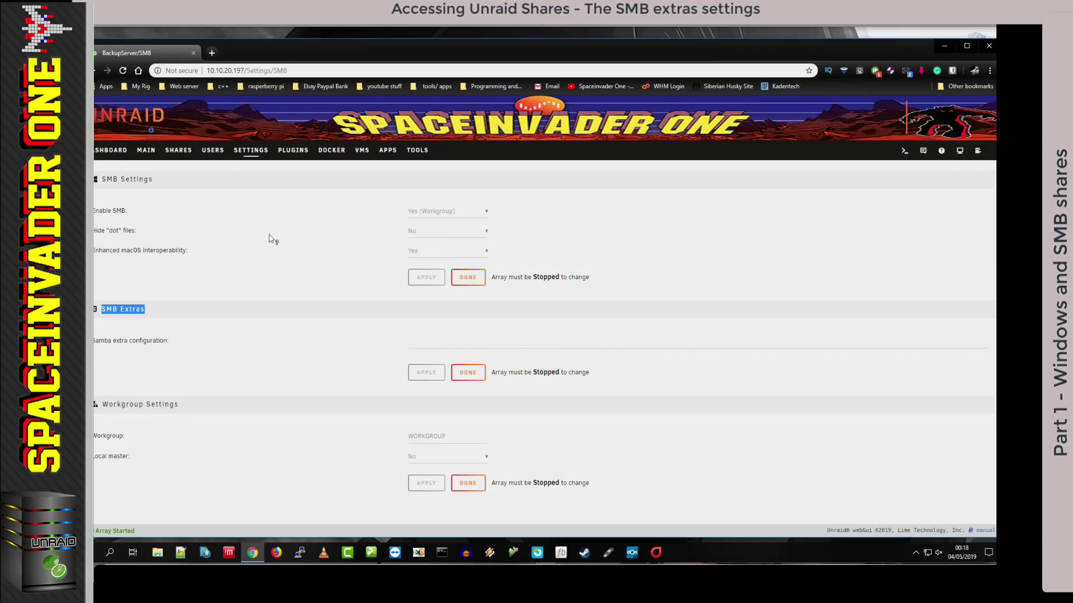
Stop the BackupServer array, set Hide "dot" files to Yes in the SMB settings, and apply the change.
click(147, 150)
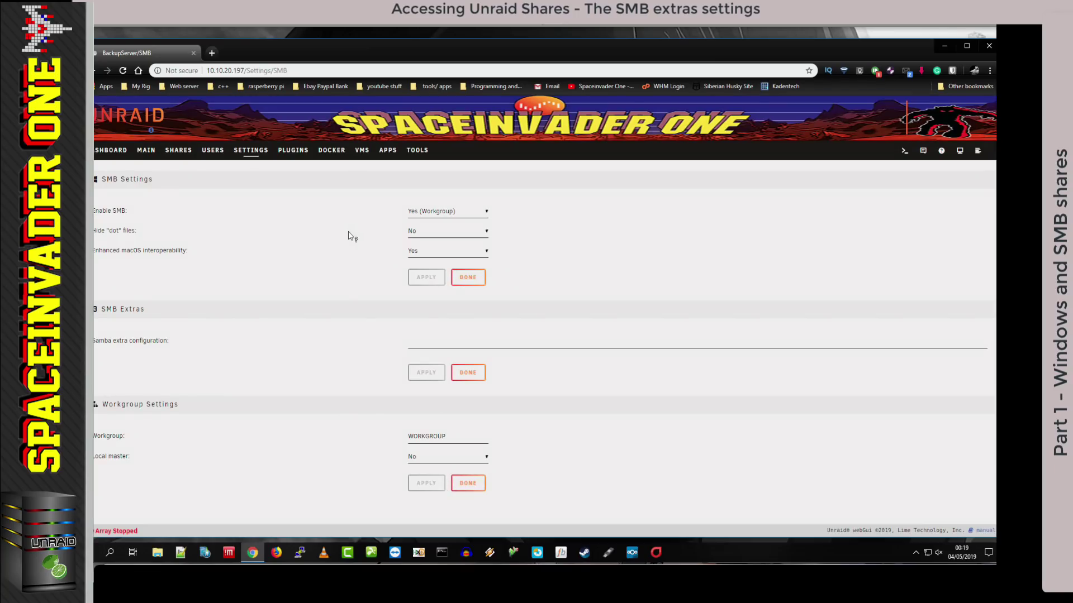
click(486, 233)
click(467, 252)
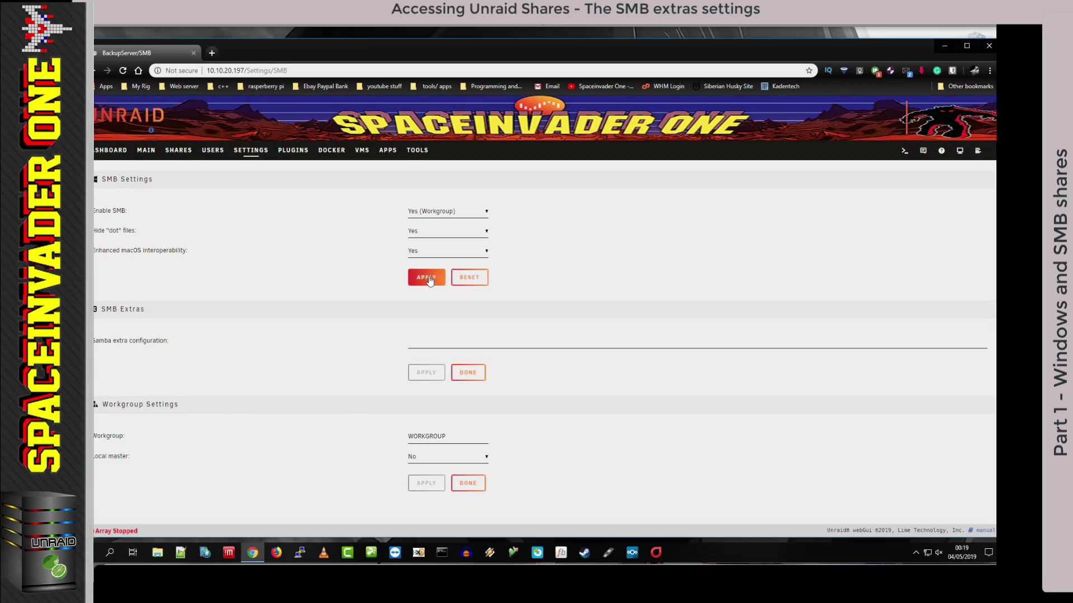
click(428, 278)
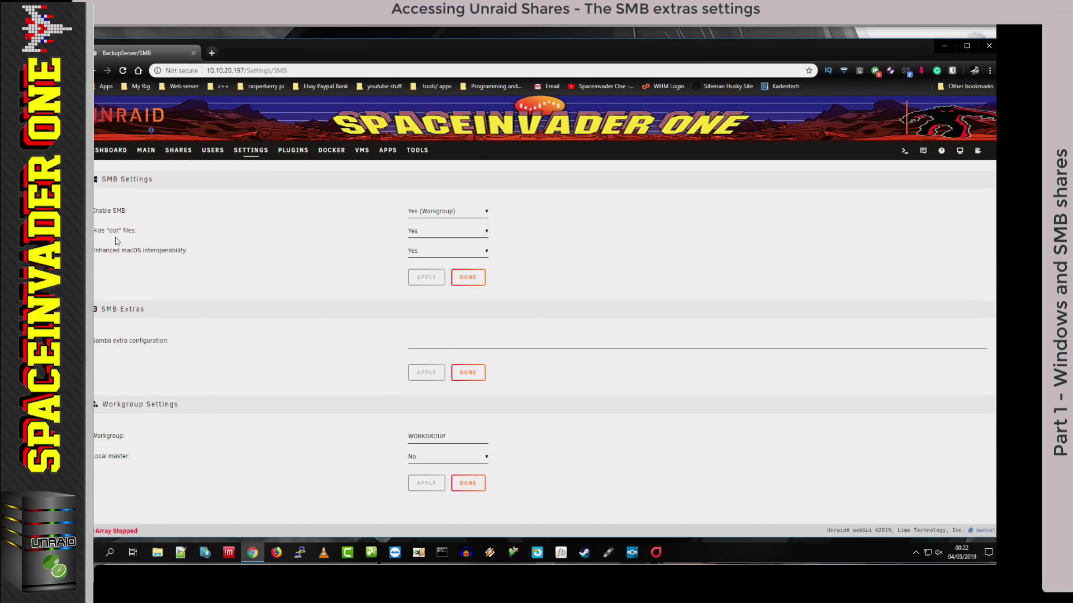
Add "hide files = /desktop.ini/$RECYCLE.BIN" to the Samba extra configuration and apply it.
click(411, 343)
text(hide files = /desktop.ini/$RECYCLE.BIN)
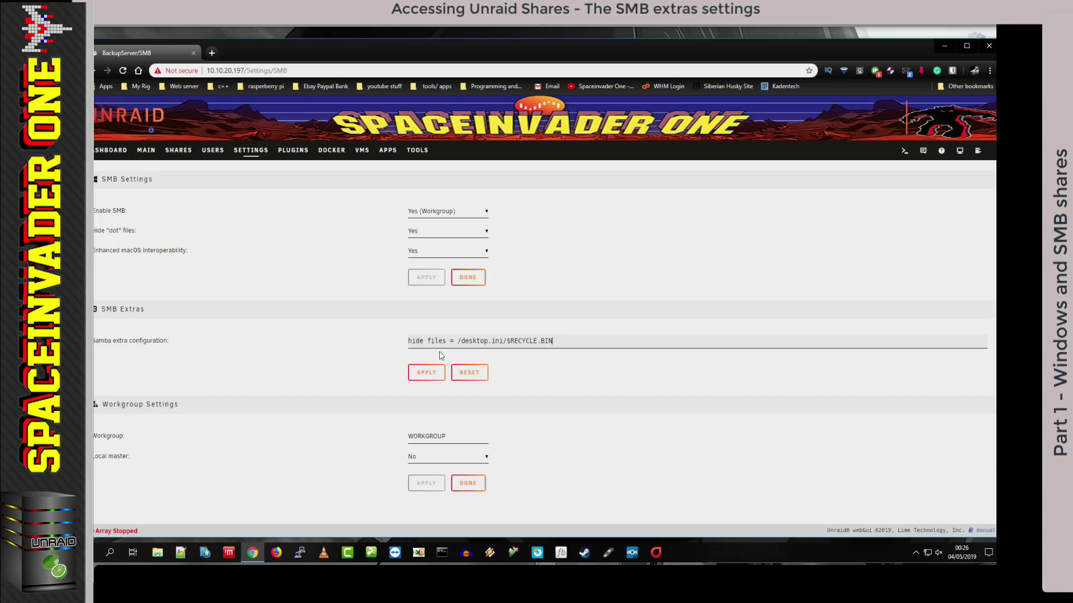
click(424, 372)
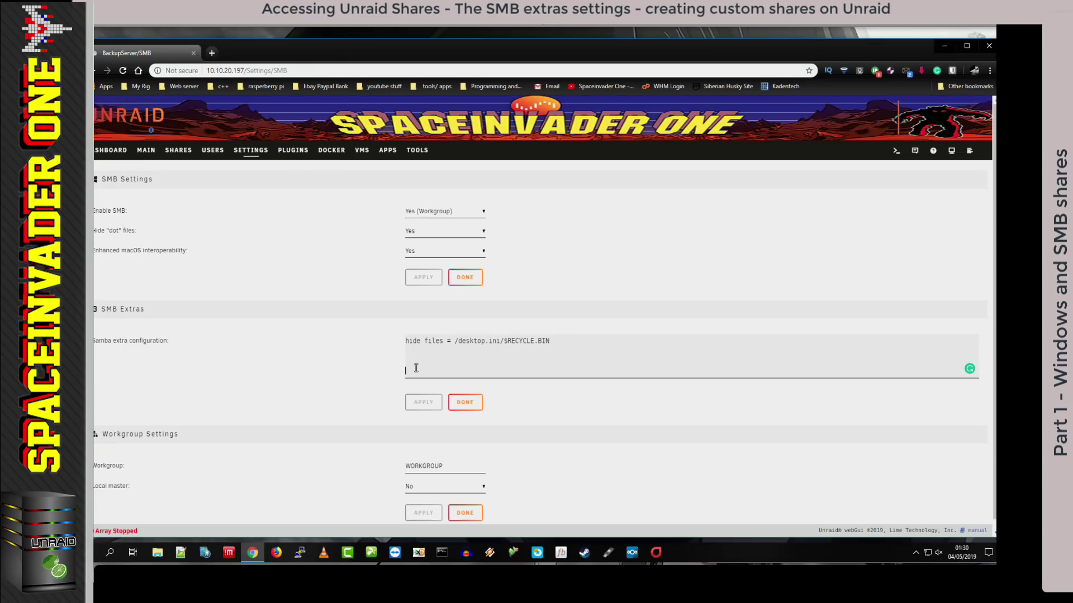
Add a [music] share to the Samba extra configuration with path = /mnt/user/media/music and comment = music inside media share.
text([music])
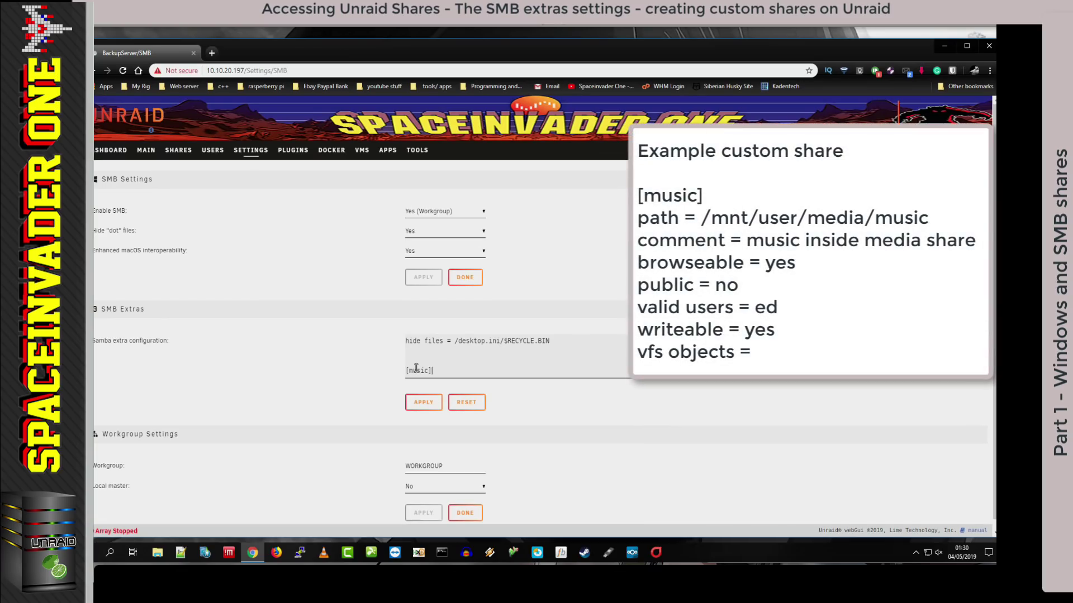
key(Return)
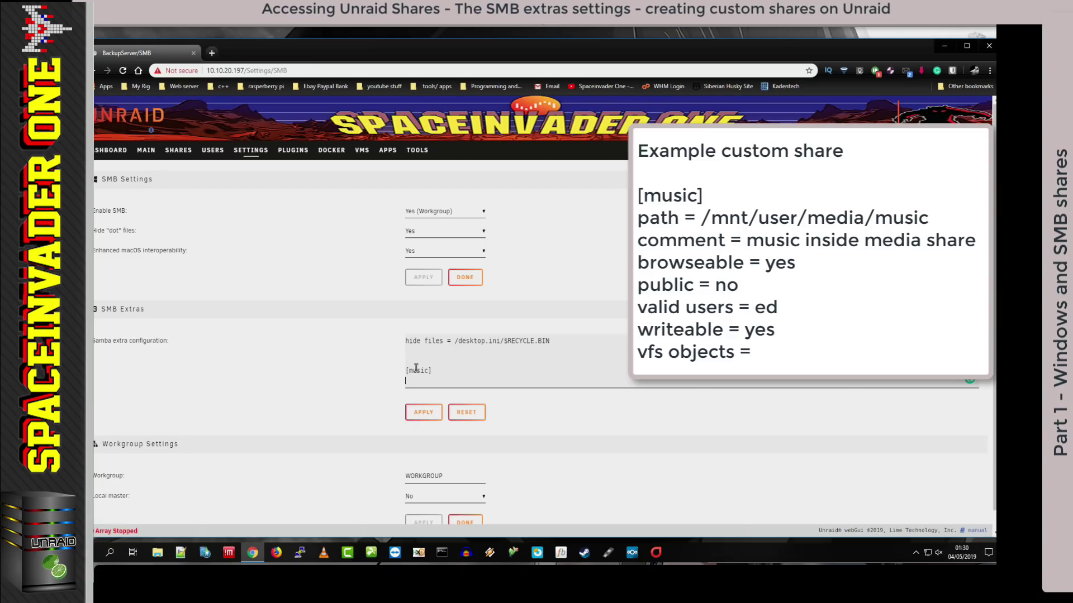
text(path = /mnt/user/media/music)
key(Return)
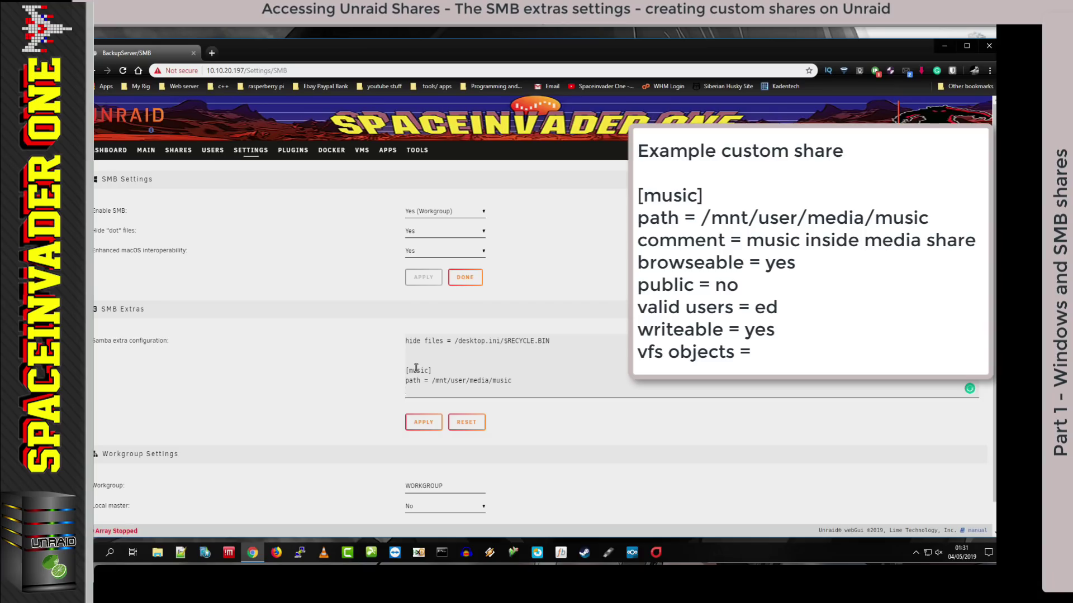
text(comment)
text(= music inside media share)
key(Return)
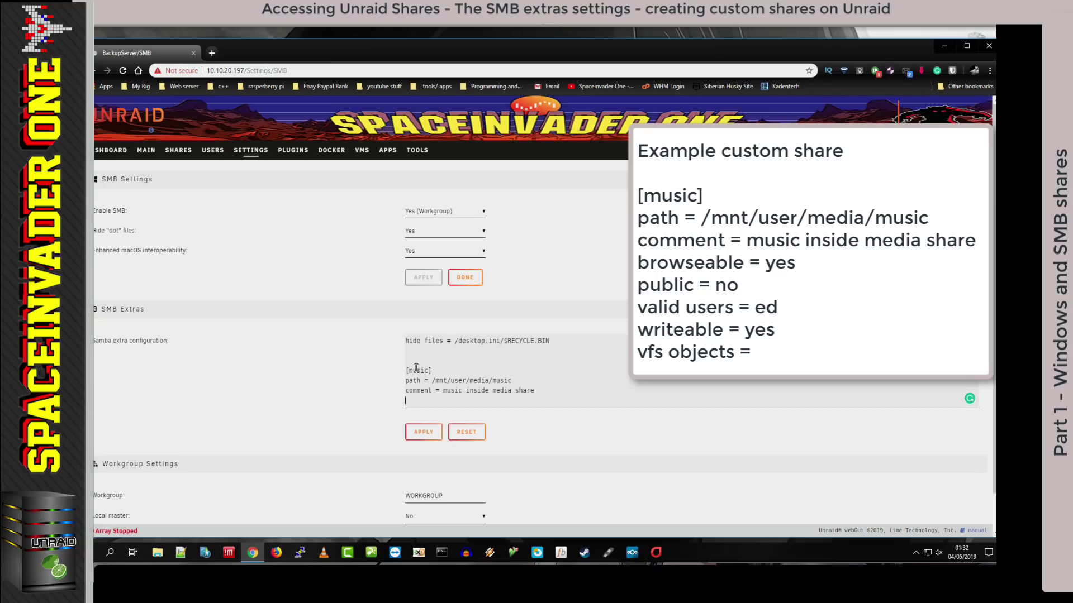
Add the music share's access lines: browseable = yes, public = no, valid users with the permitted username, and writeable = yes.
text(browseable = yes)
key(Return)
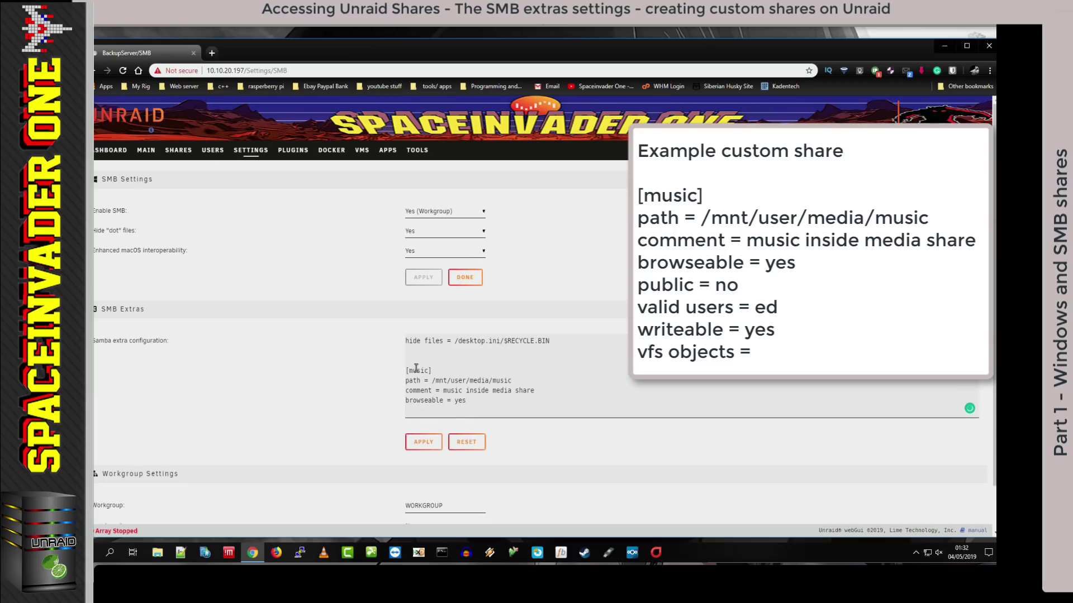
text(public =)
text(no)
key(Return)
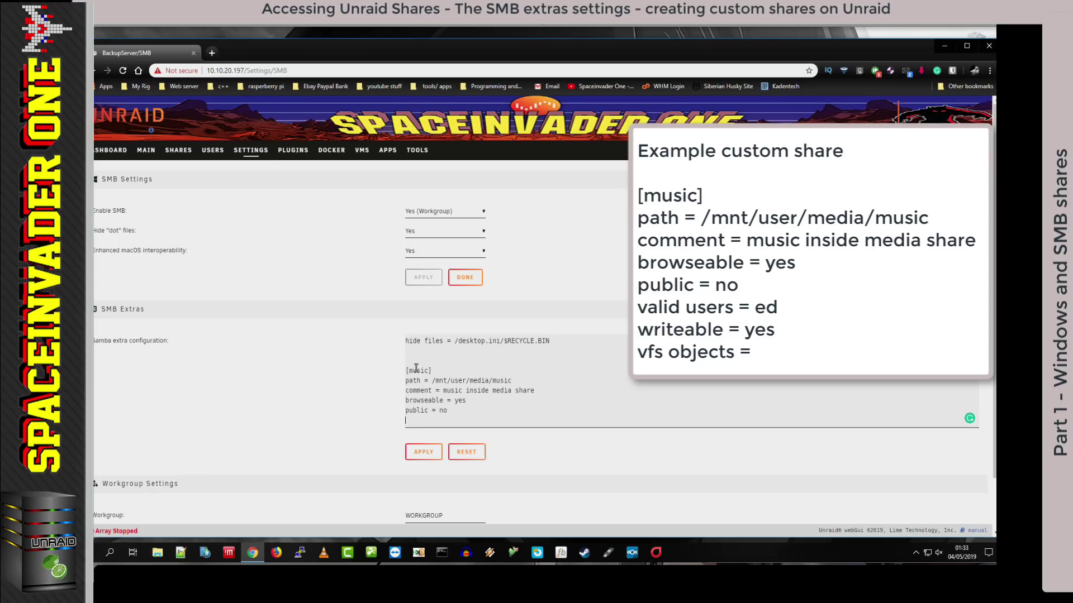
text(valid users = ed)
key(Return)
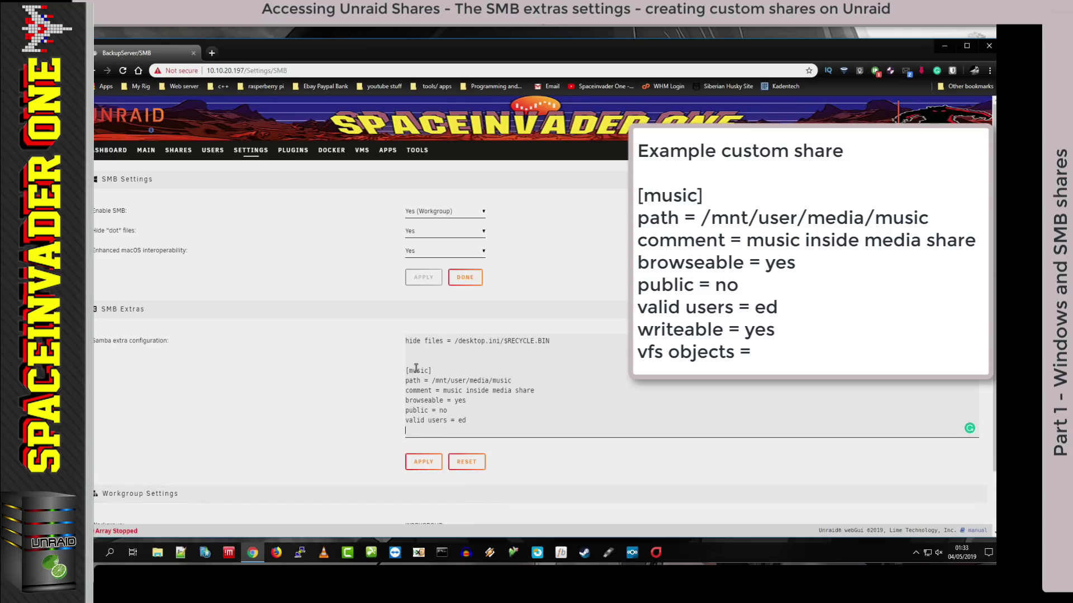
text(writeable = yes)
key(Return)
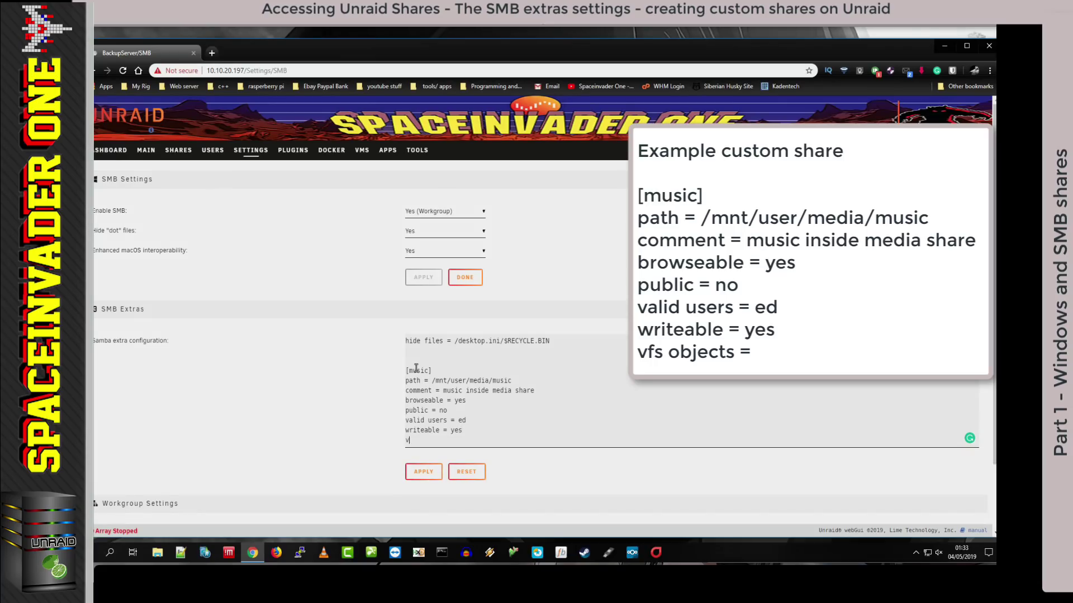
Finish the music share with an empty "vfs objects =" line, apply the SMB extras, and leave the SMB settings.
text(vfs objects)
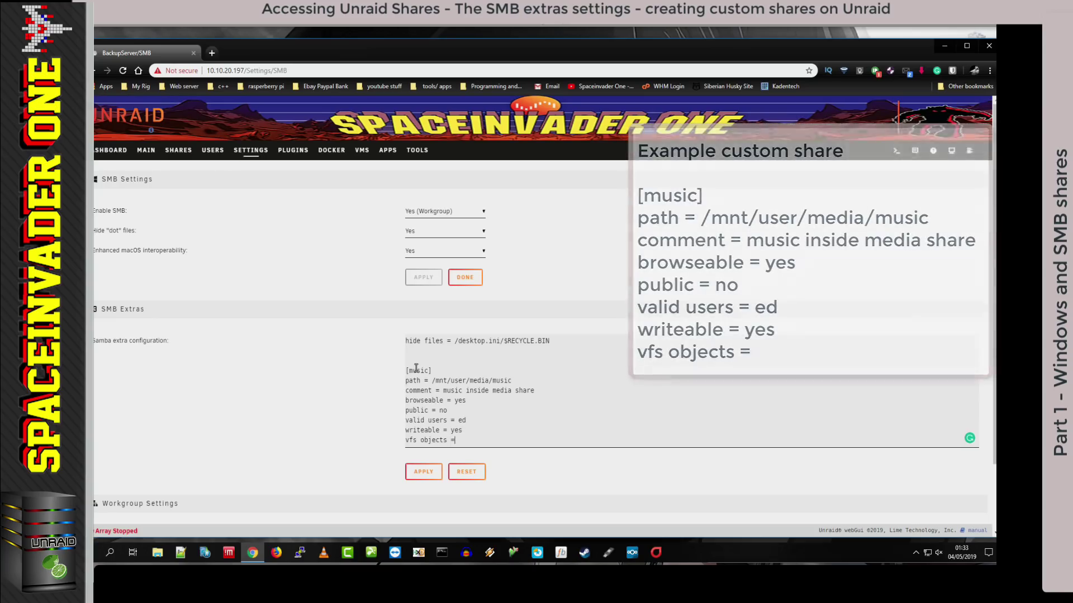
text( =)
key(Return)
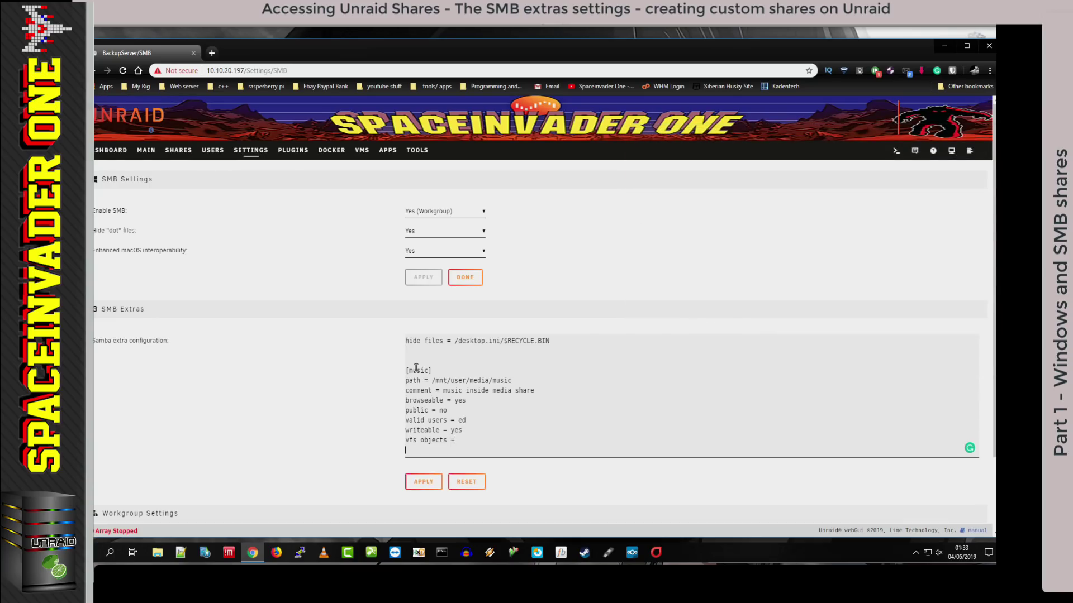
click(426, 482)
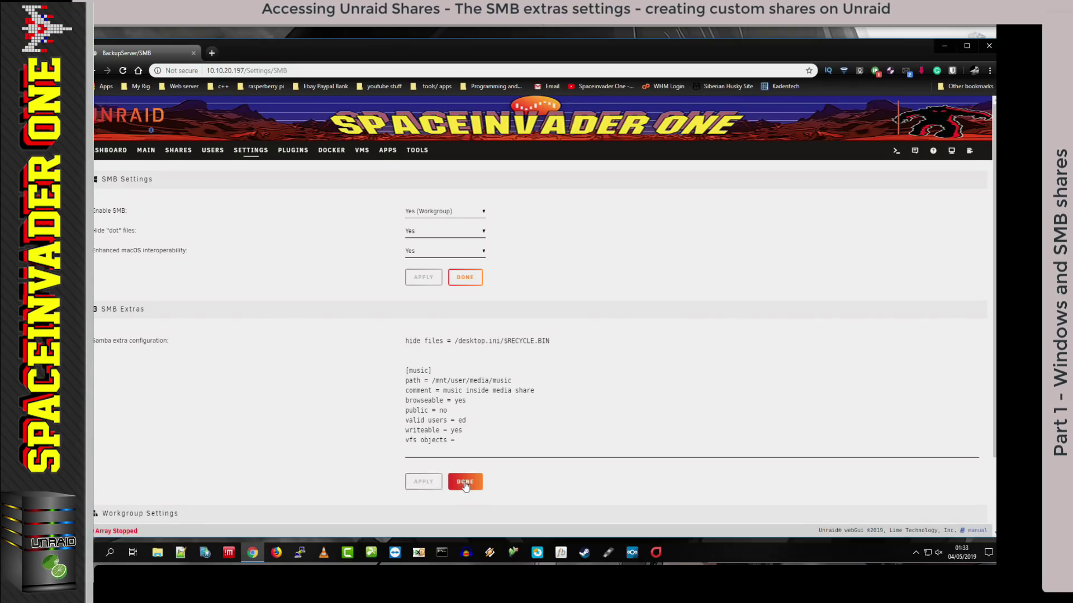
click(464, 482)
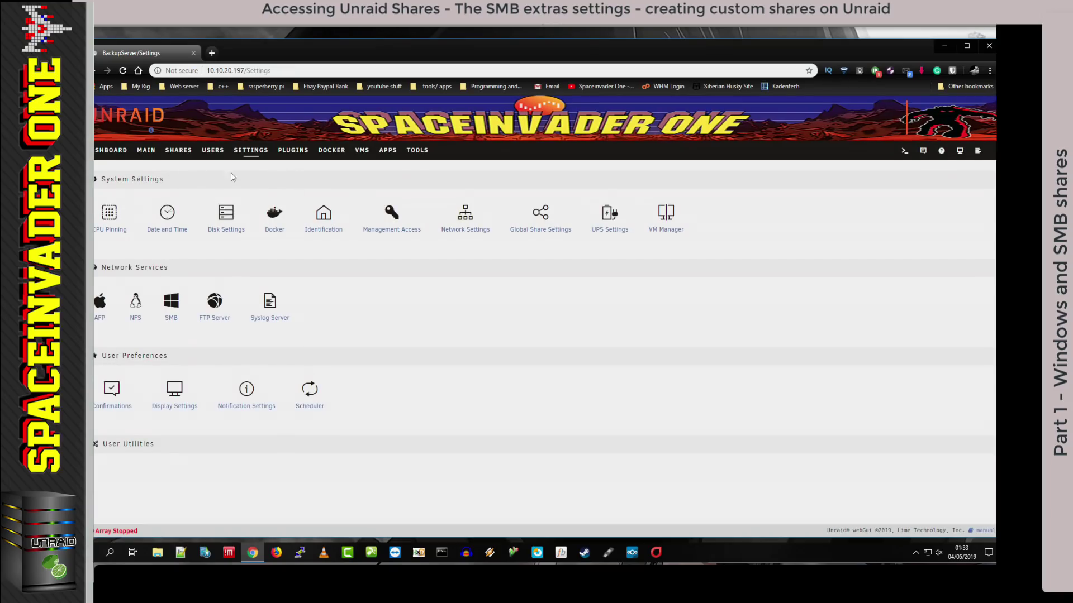
Start the BackupServer array and browse the contents of the media share.
click(147, 154)
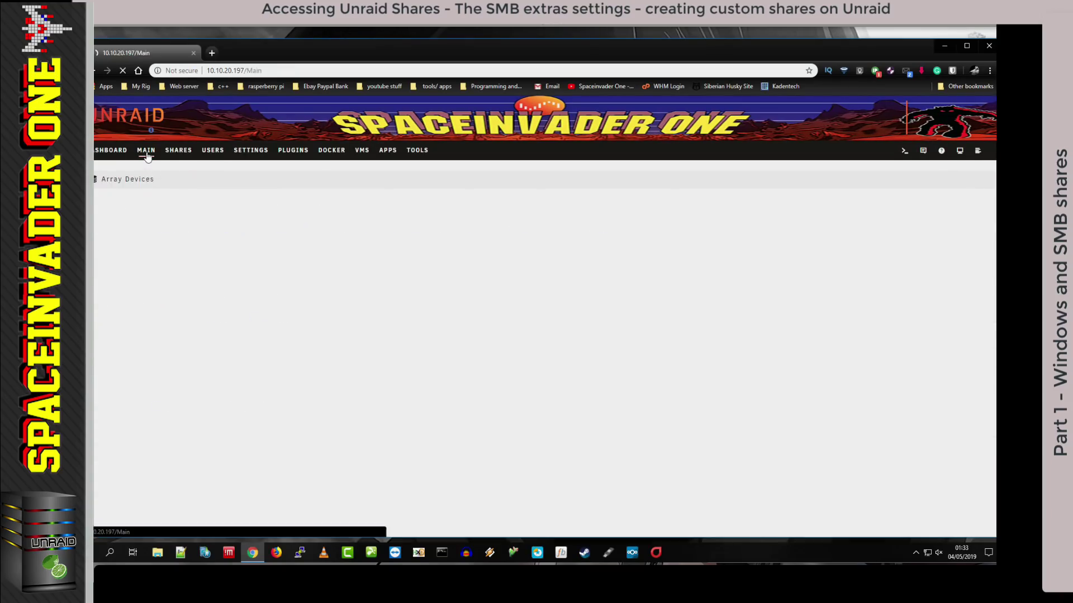
scroll(282, 315, down, 2)
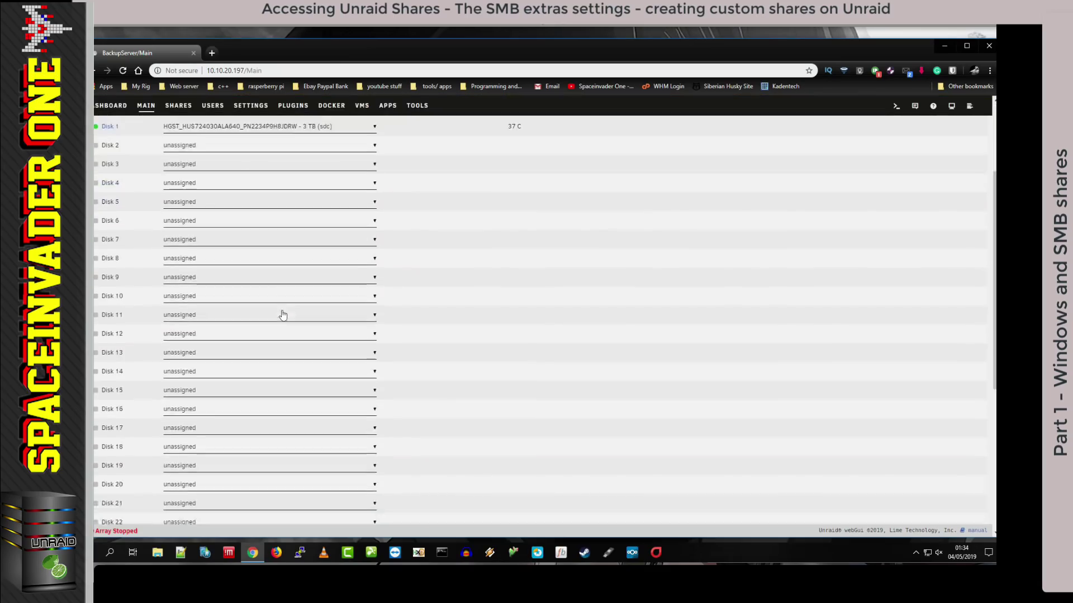
scroll(283, 315, down, 10)
click(375, 454)
click(178, 156)
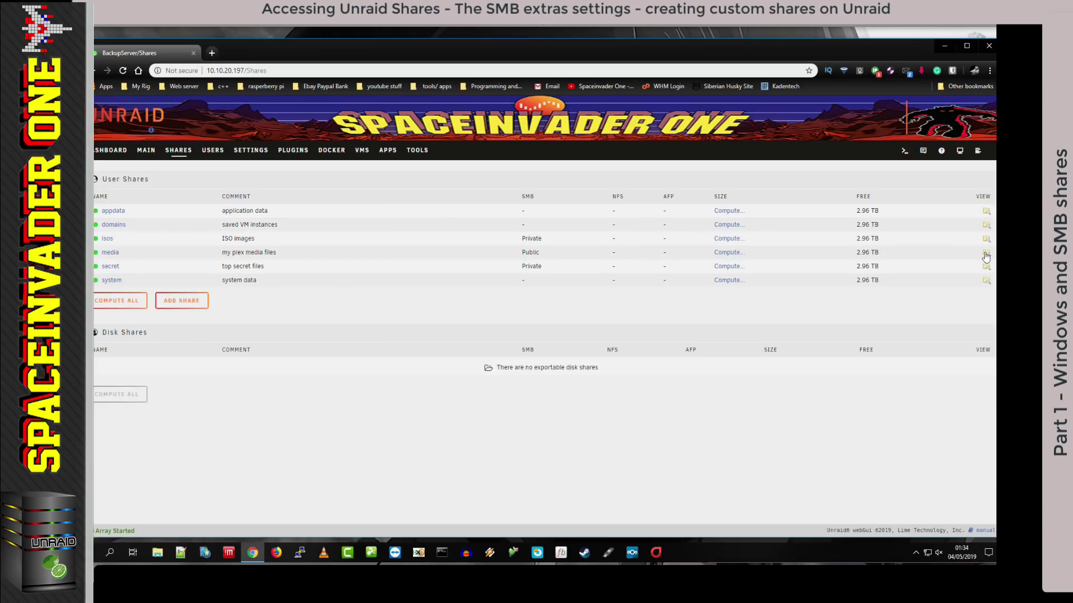
click(986, 255)
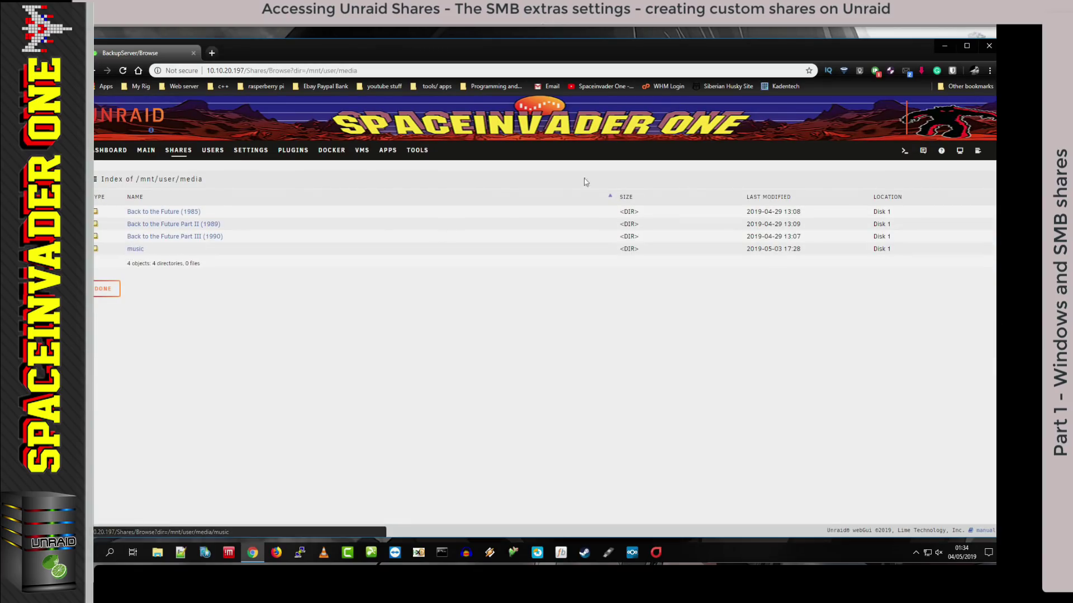
Switch to File Explorer and map \\10.10.20.197\music as network drive Z:.
click(944, 46)
click(236, 279)
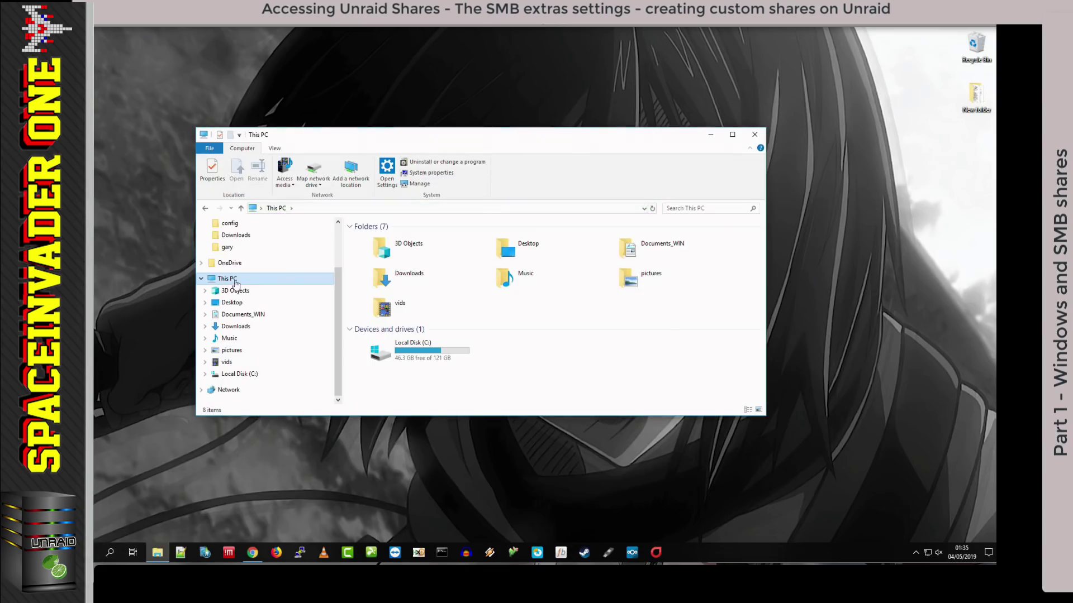
click(312, 180)
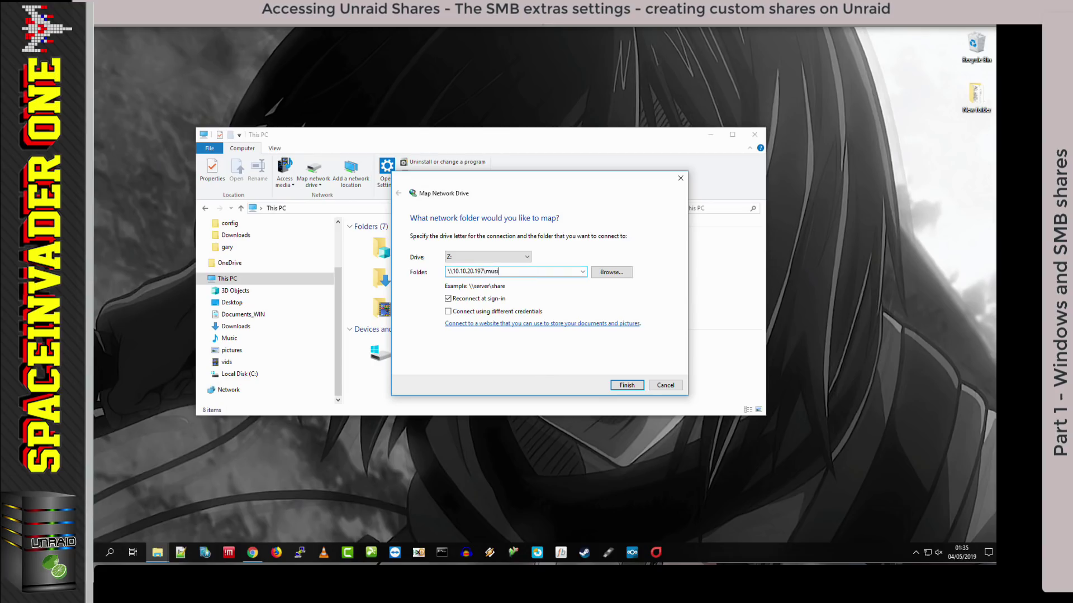
text(music)
click(626, 385)
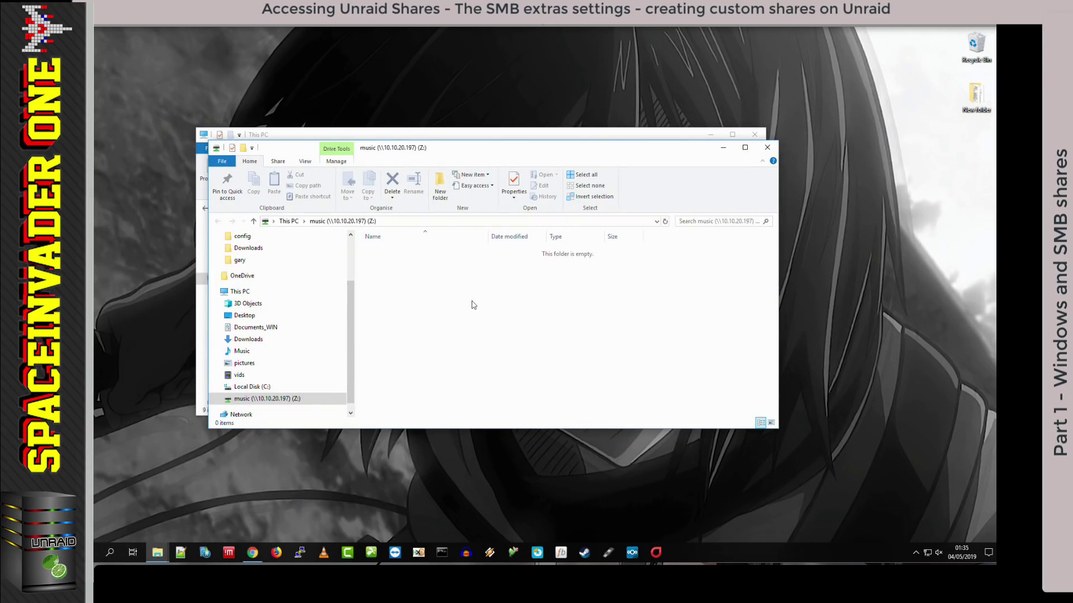
Create a new folder with the default name in the mapped music drive.
right_click(431, 305)
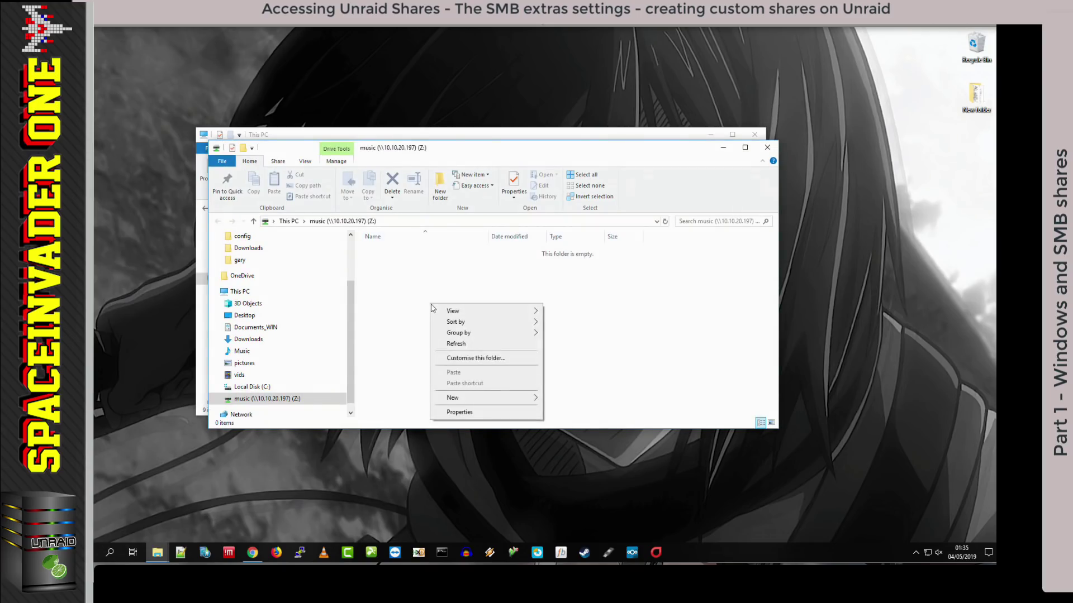
mouse_move(520, 403)
click(560, 398)
click(460, 344)
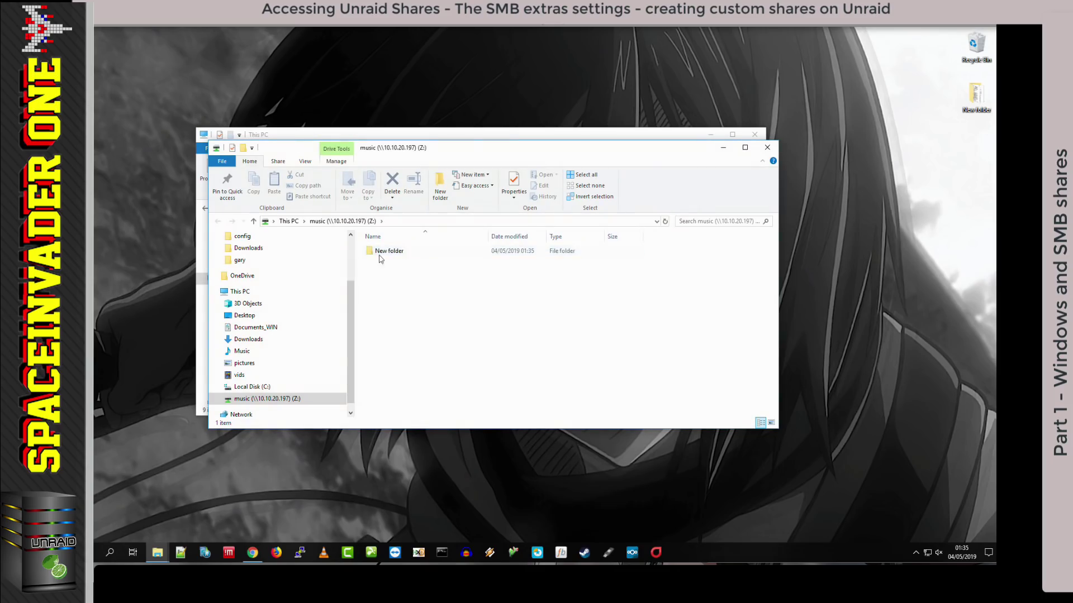
Close the File Explorer windows, switch to Chrome, and open the music folder in the media share's listing.
click(768, 149)
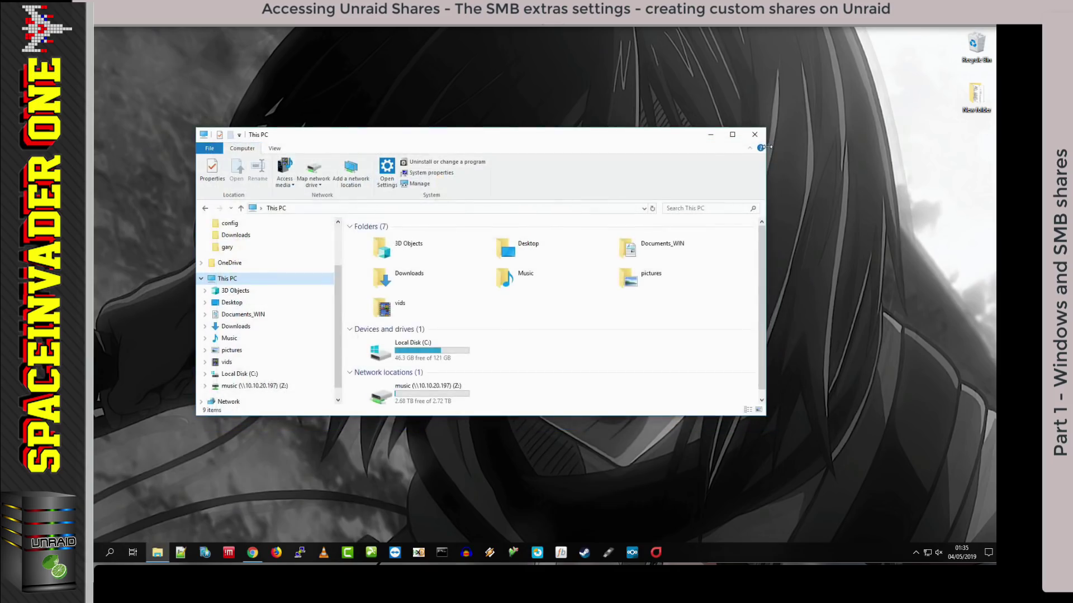
click(755, 135)
click(253, 553)
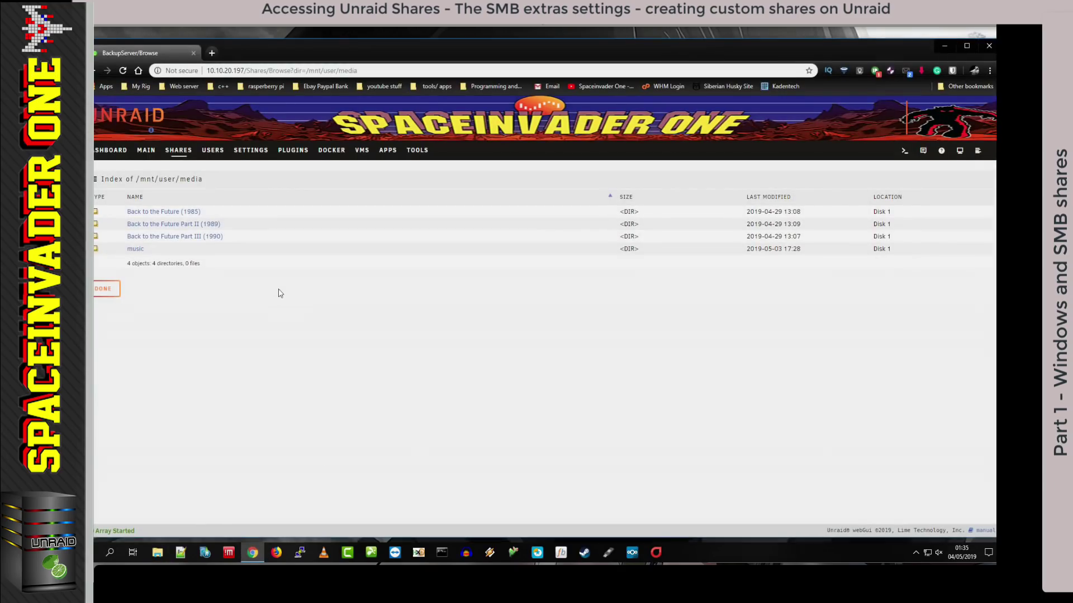
click(135, 250)
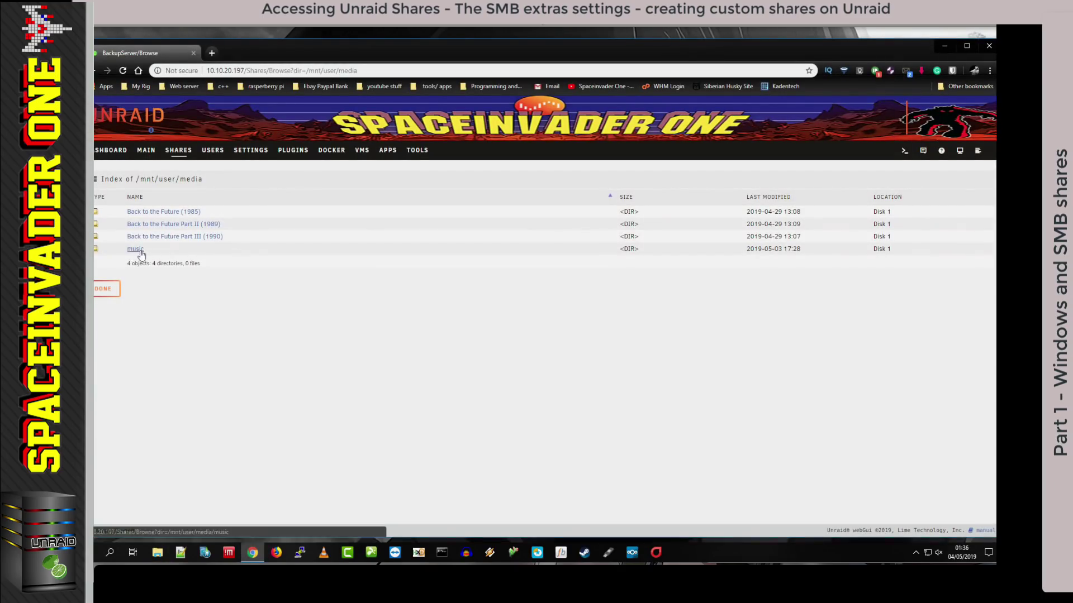